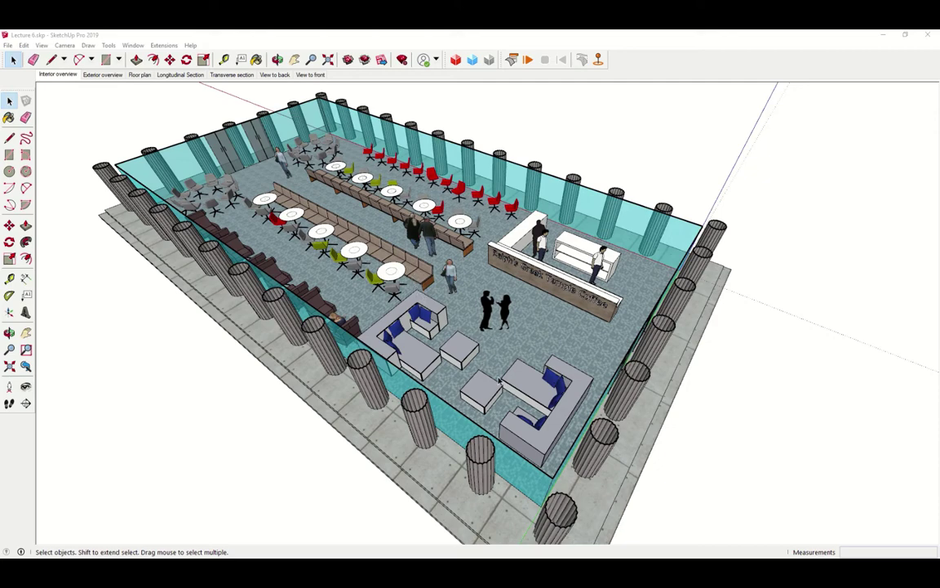
Orbit the camera beneath the temple to see the underside of the tiled floor slab
middle_drag(499, 382, 499, 181)
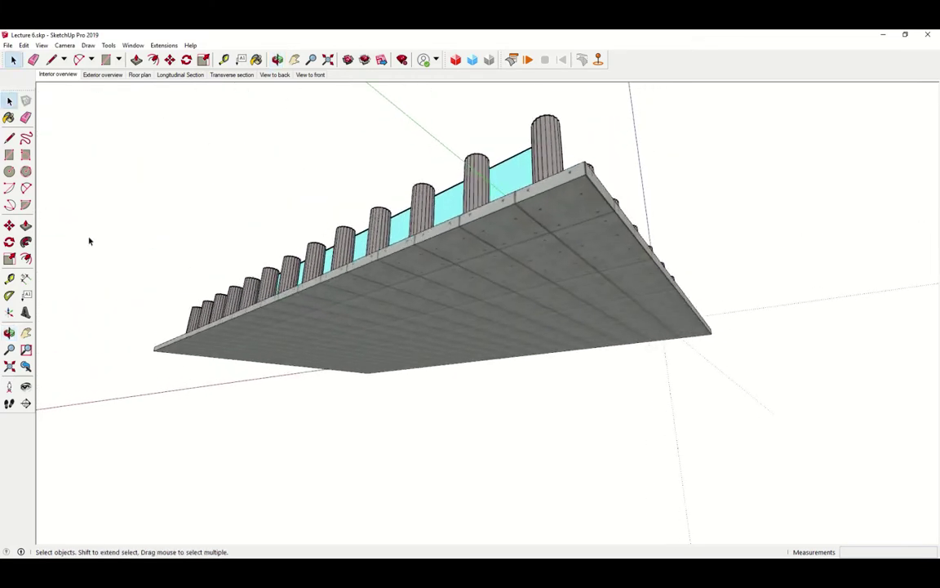
Name a new section plane RCP and place it on the floor slab's underside
click(26, 403)
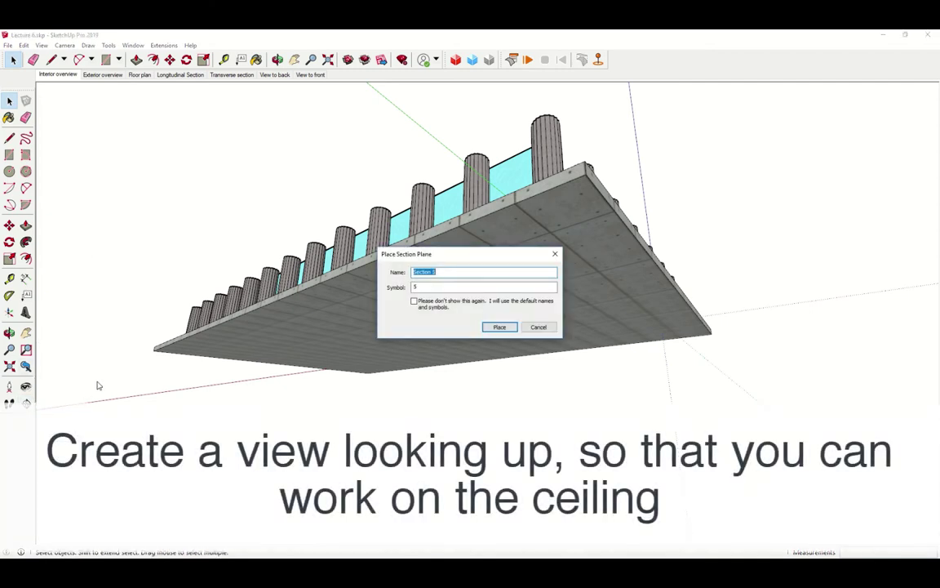
text(RCP)
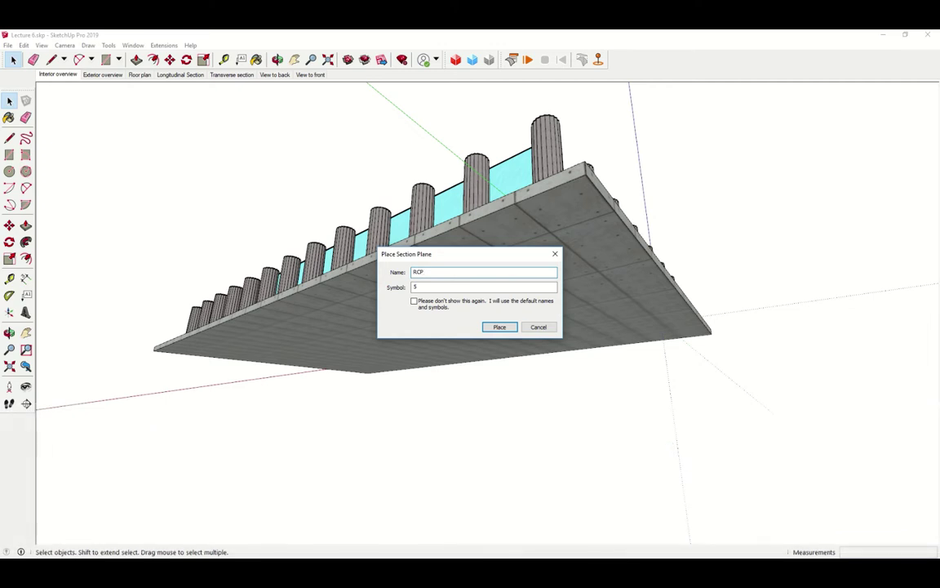
key(Tab)
click(496, 327)
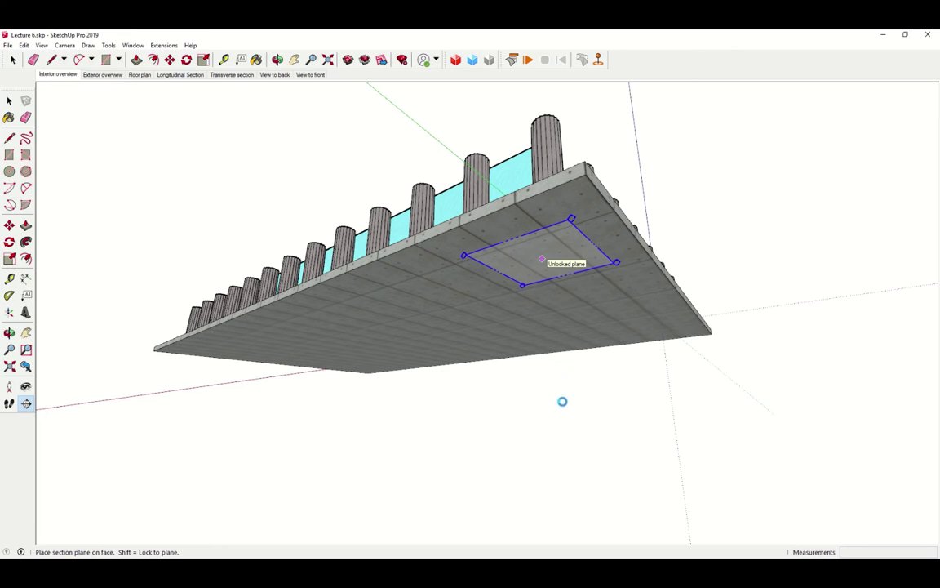
middle_drag(548, 411, 502, 400)
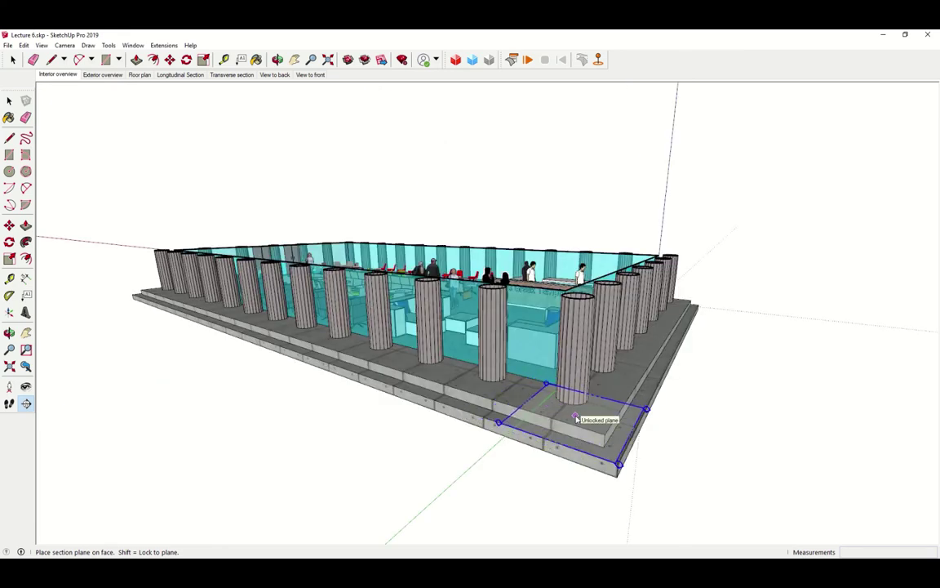
middle_drag(577, 417, 553, 287)
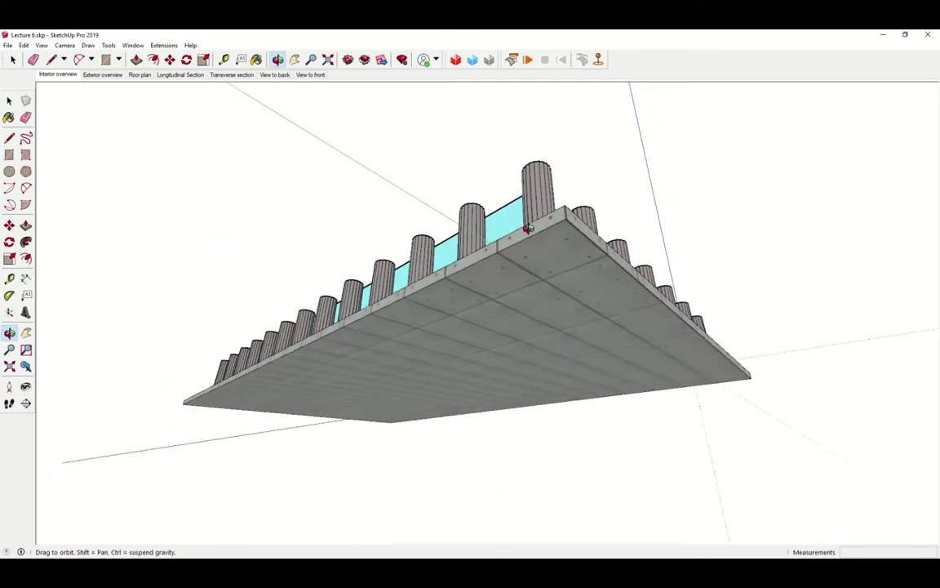
click(545, 288)
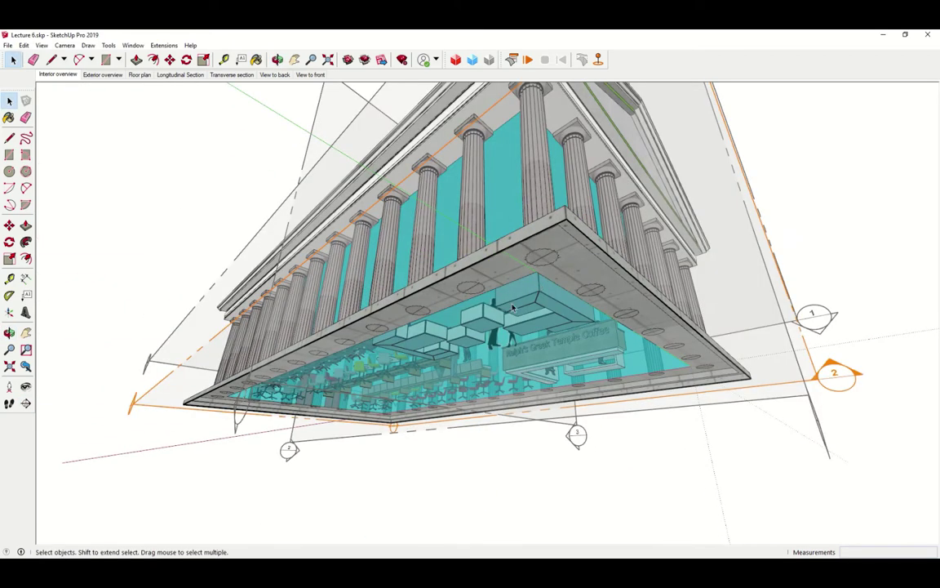
Move section plane 2 up to ceiling height
middle_drag(513, 308, 300, 413)
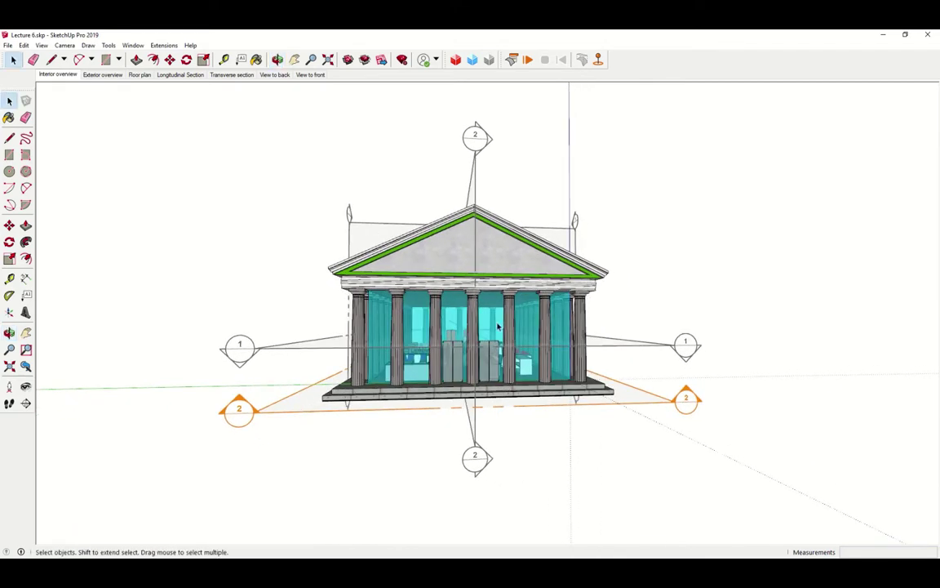
click(416, 411)
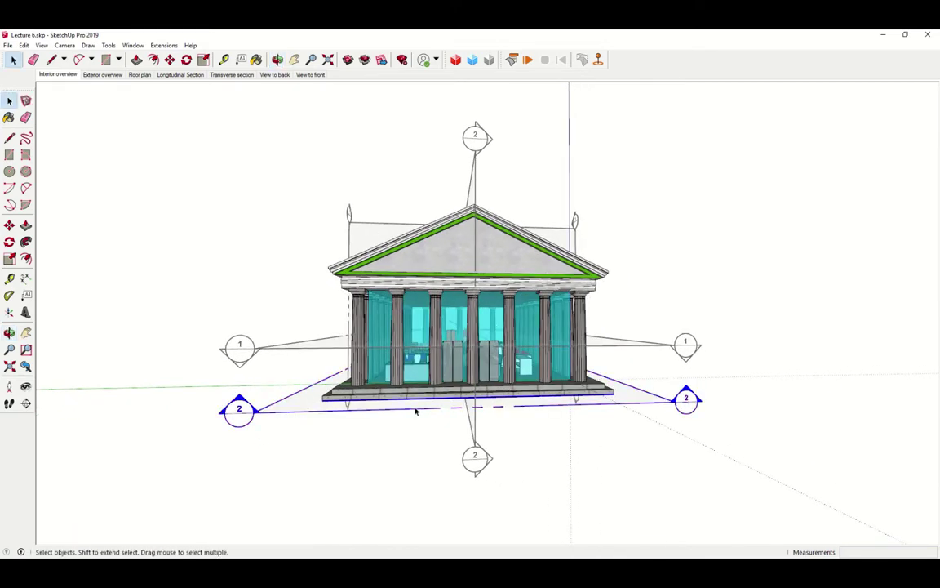
key(m)
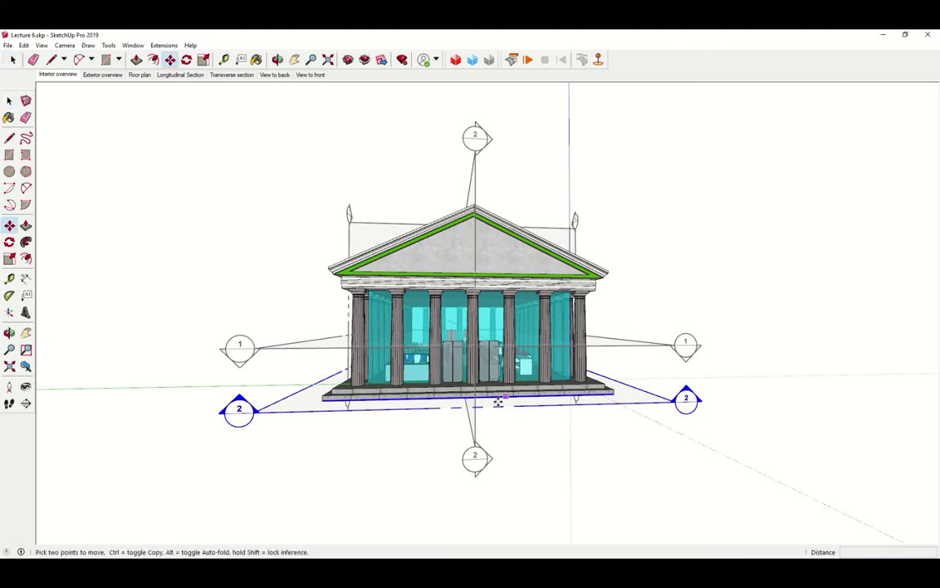
click(451, 405)
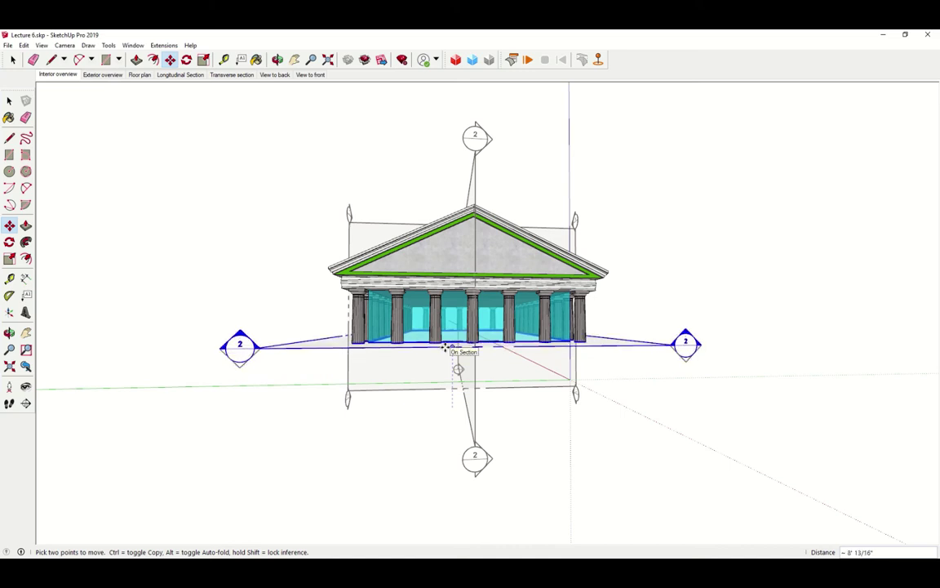
click(446, 347)
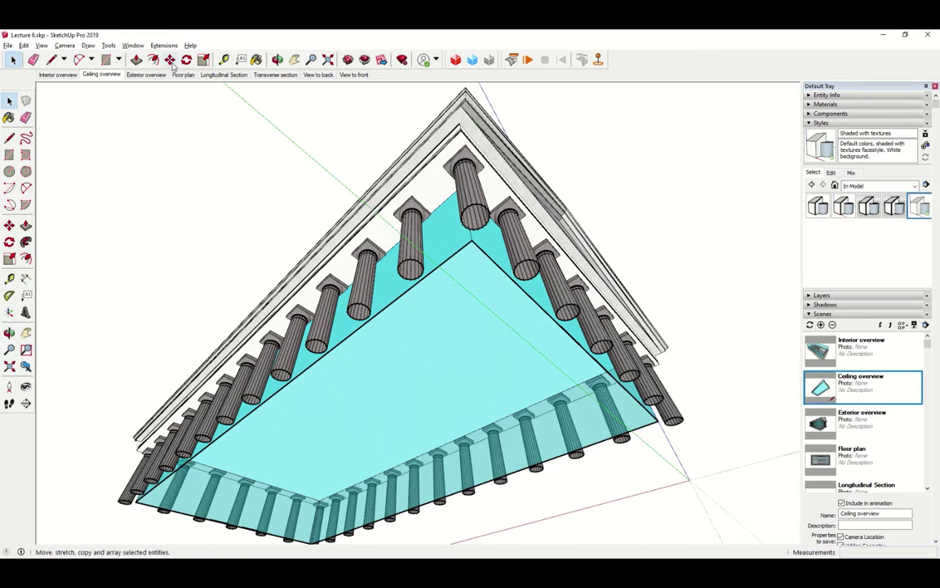
click(52, 75)
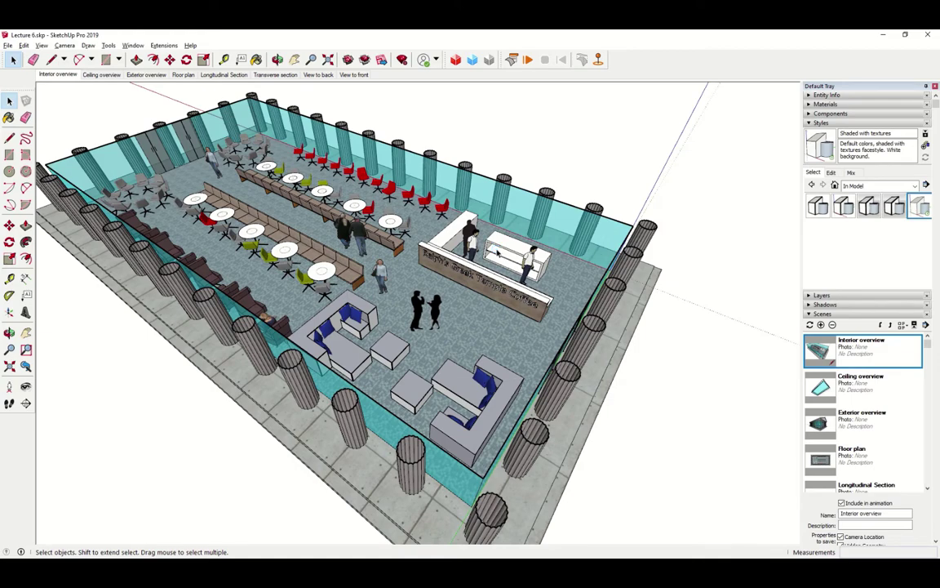
click(98, 74)
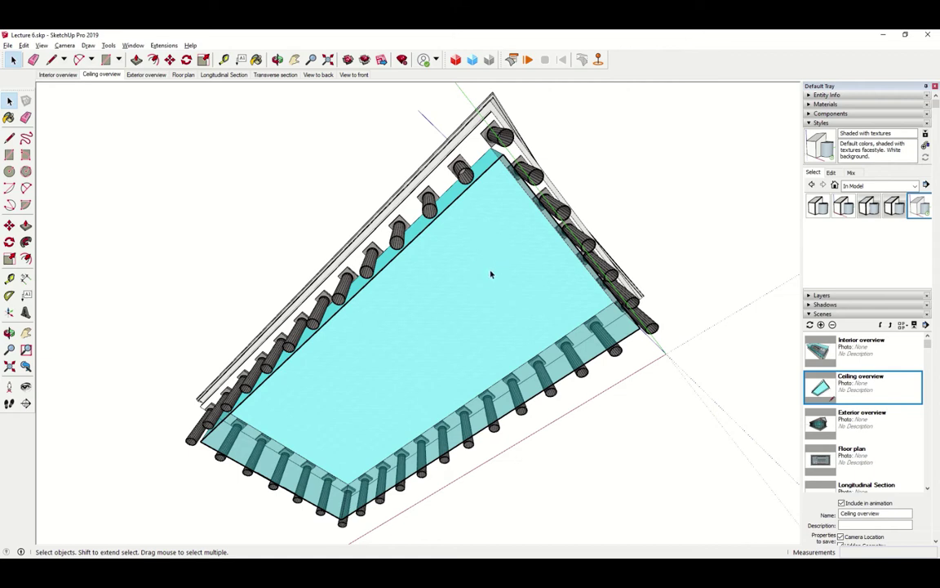
Inside the glass ceiling group, delete the flat horizontal glass face
click(506, 284)
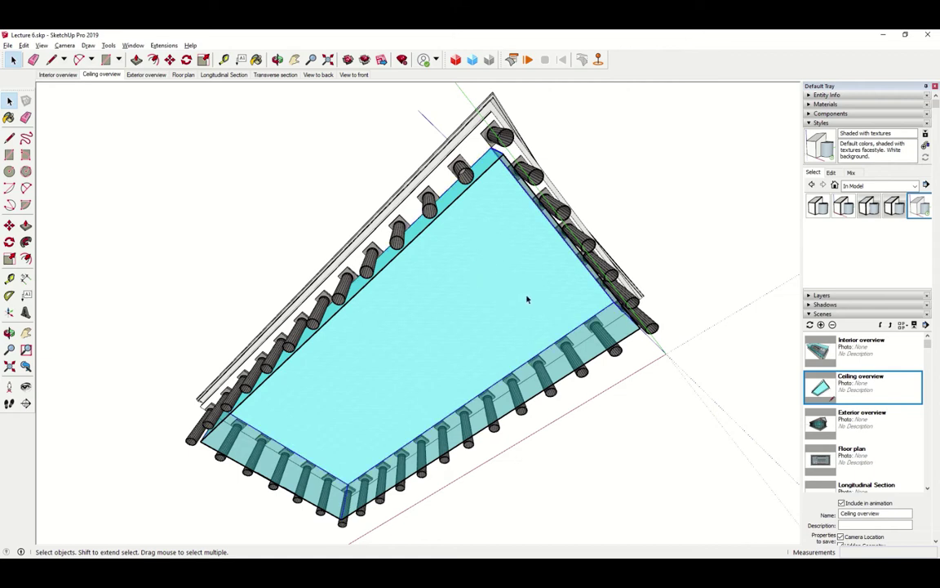
middle_drag(546, 275, 522, 320)
scroll(523, 320, up, 1)
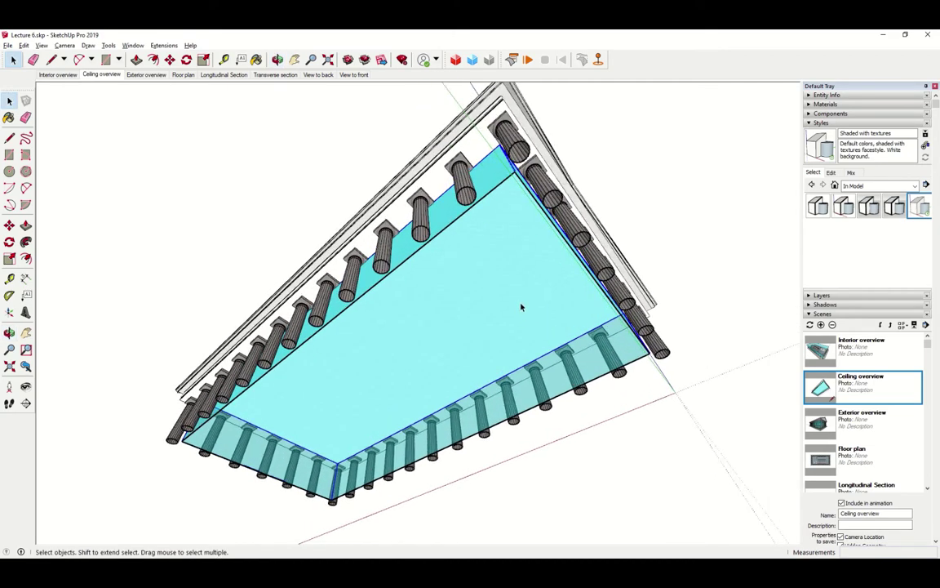
double_click(514, 292)
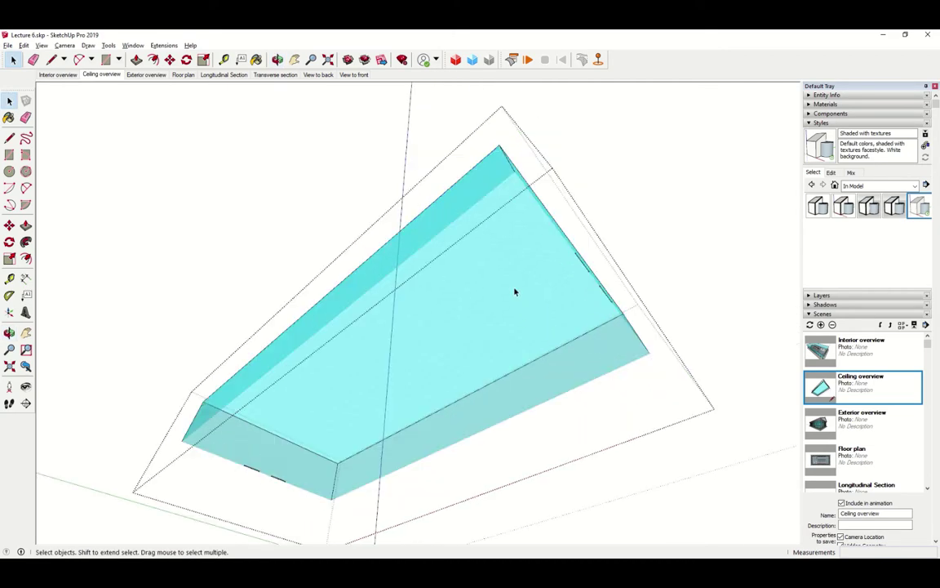
middle_drag(514, 290, 540, 224)
click(541, 282)
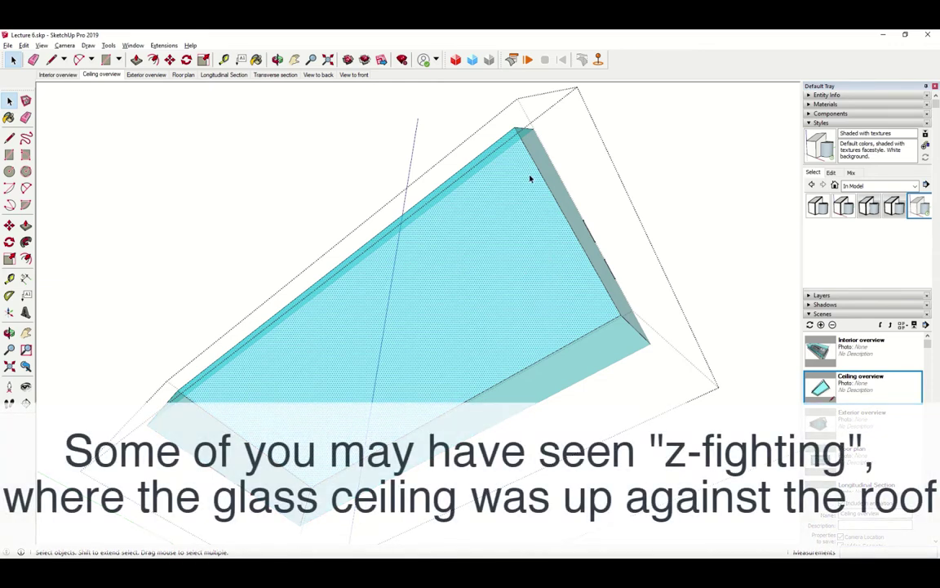
middle_drag(503, 201, 507, 153)
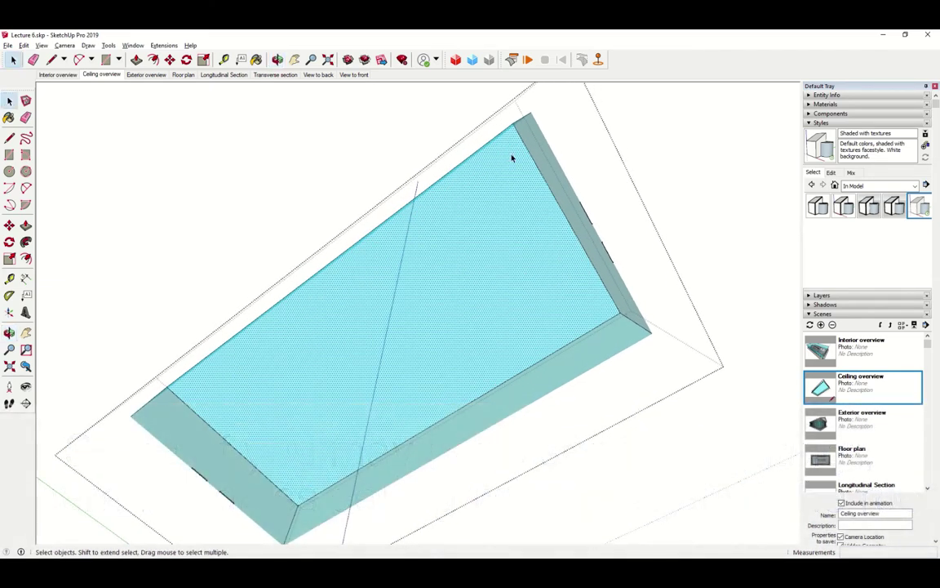
key(Delete)
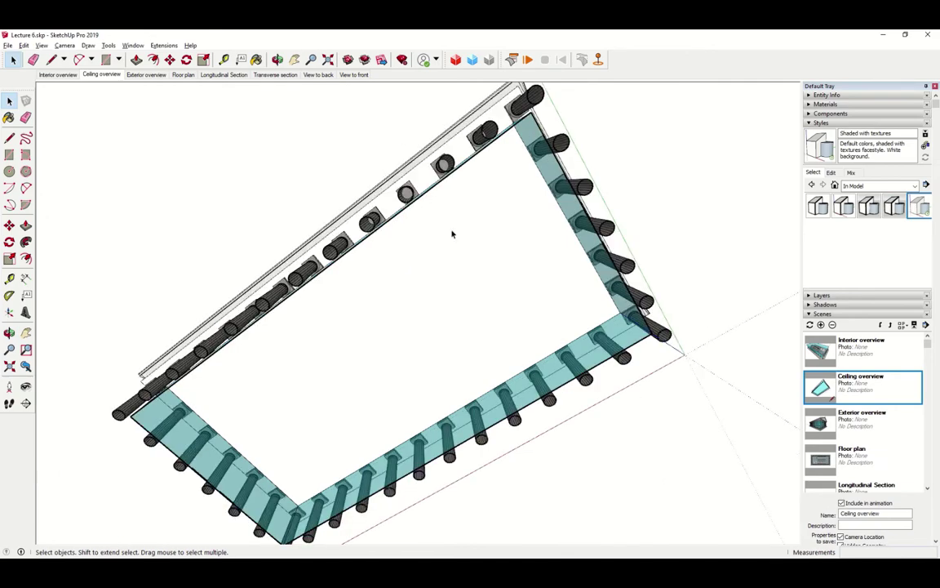
middle_drag(451, 234, 509, 233)
scroll(558, 220, up, 2)
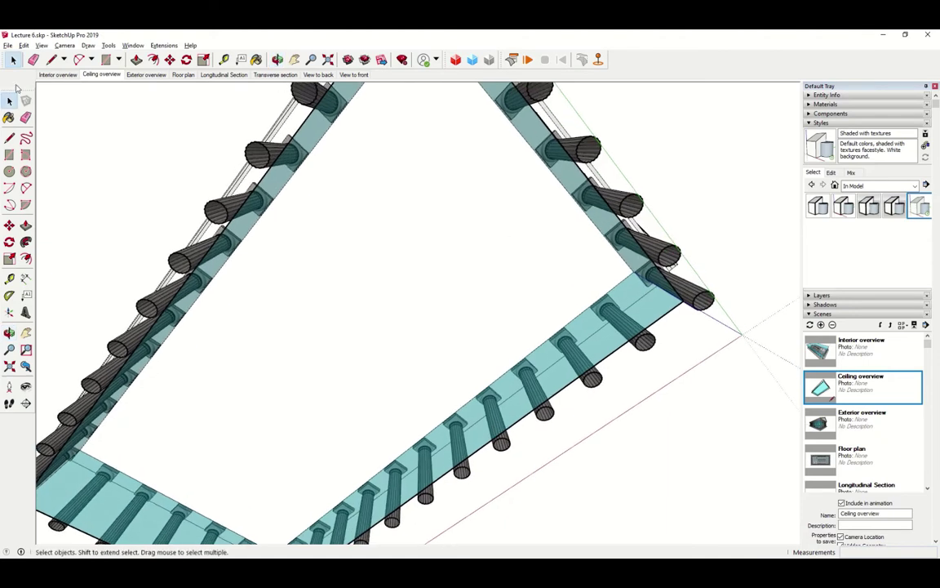
Draw a rectangle on the ceiling and pull it out into a box
click(9, 154)
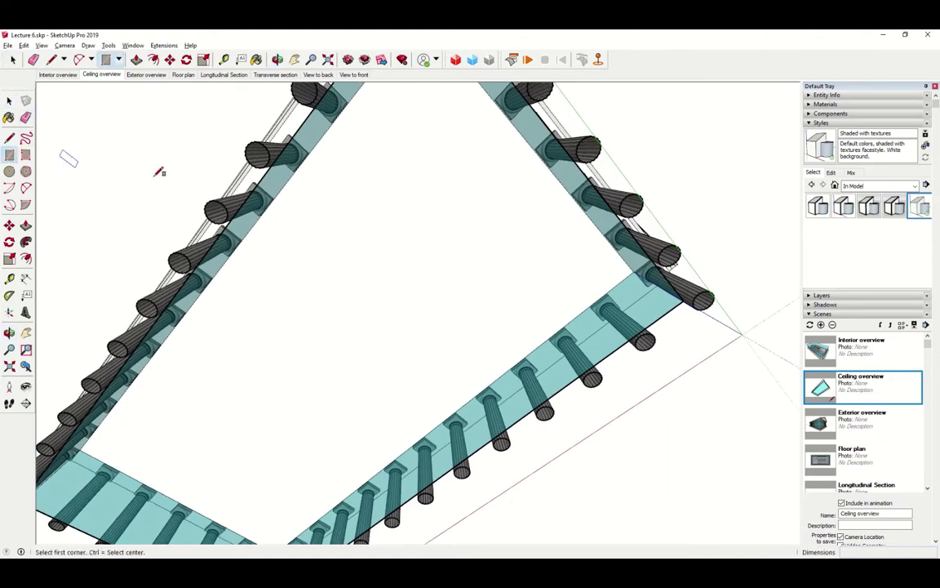
click(542, 214)
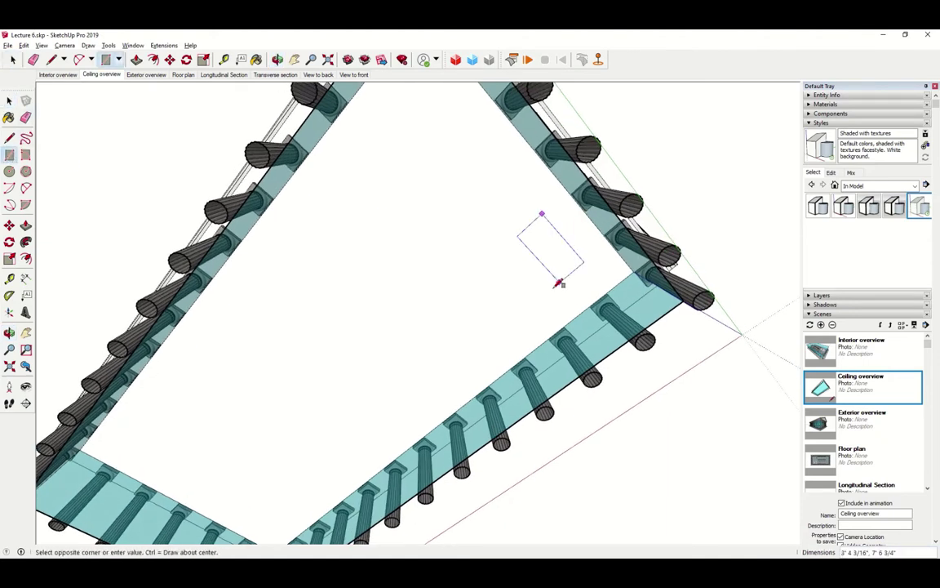
click(514, 328)
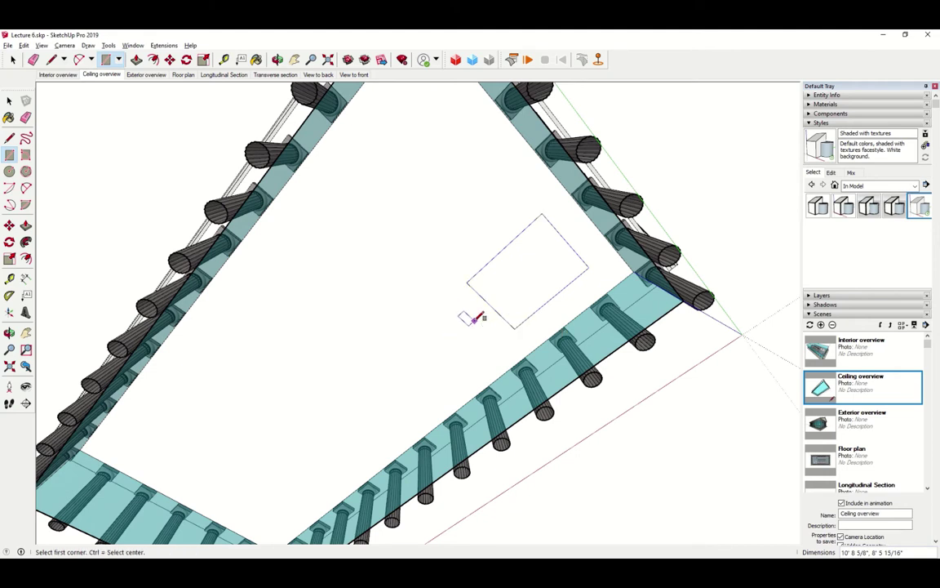
key(p)
click(510, 291)
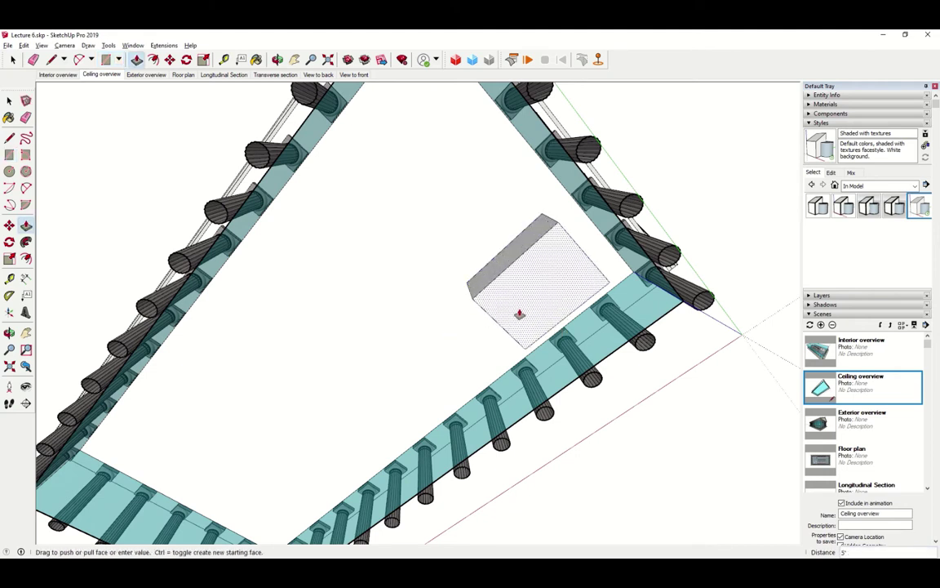
click(521, 288)
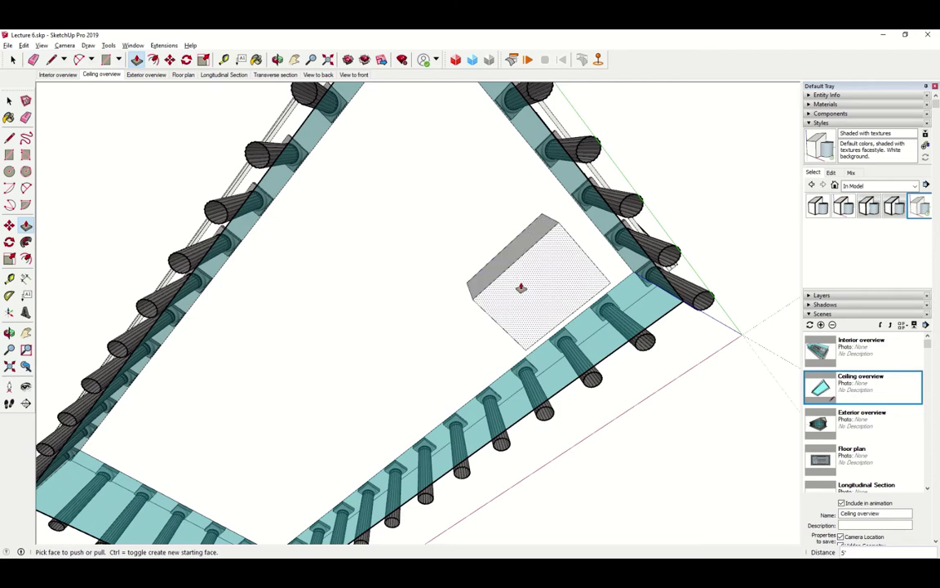
key(space)
Window-select the box and move it down by its corner
middle_drag(467, 210, 311, 178)
drag(396, 120, 553, 301)
middle_drag(499, 294, 673, 389)
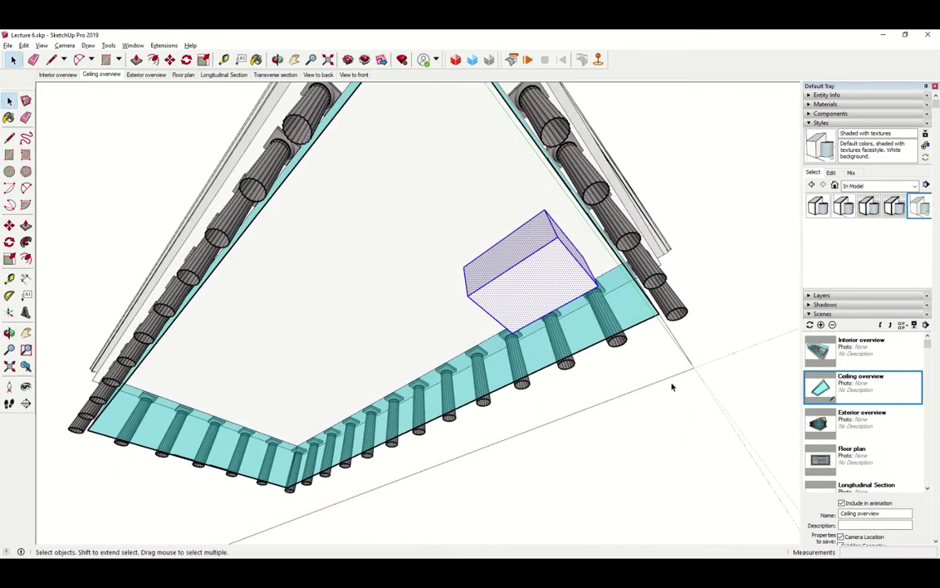
key(m)
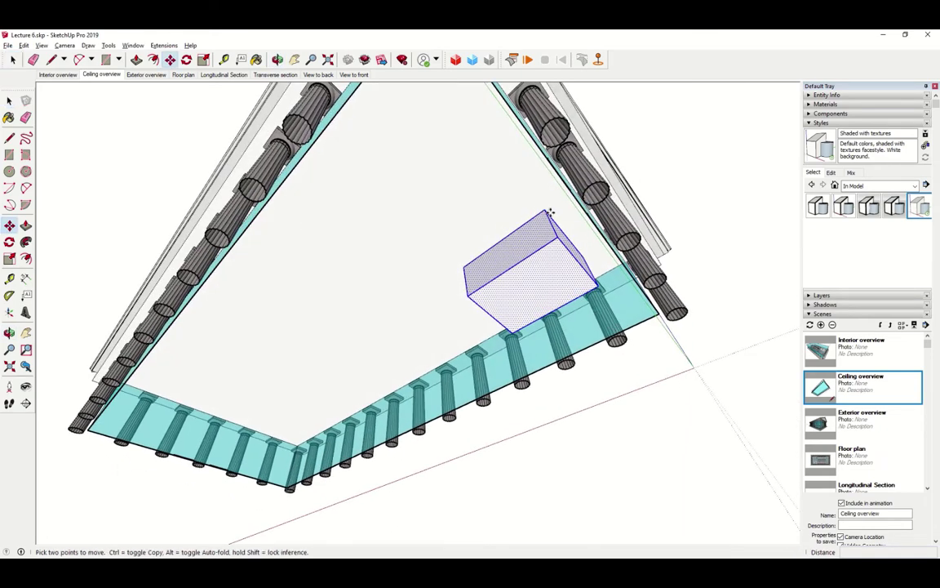
click(550, 212)
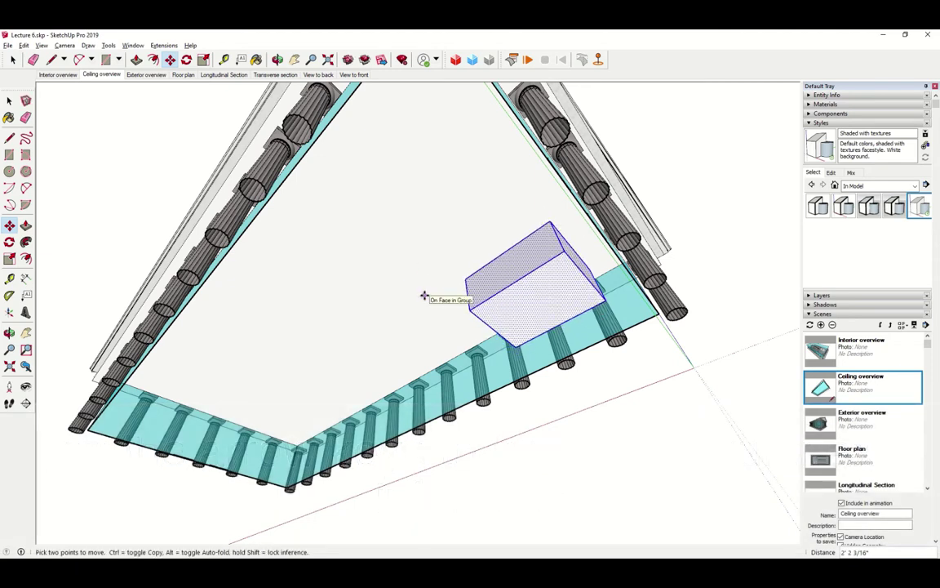
click(457, 300)
Push the box into a thin slab and move it up along the blue axis
key(p)
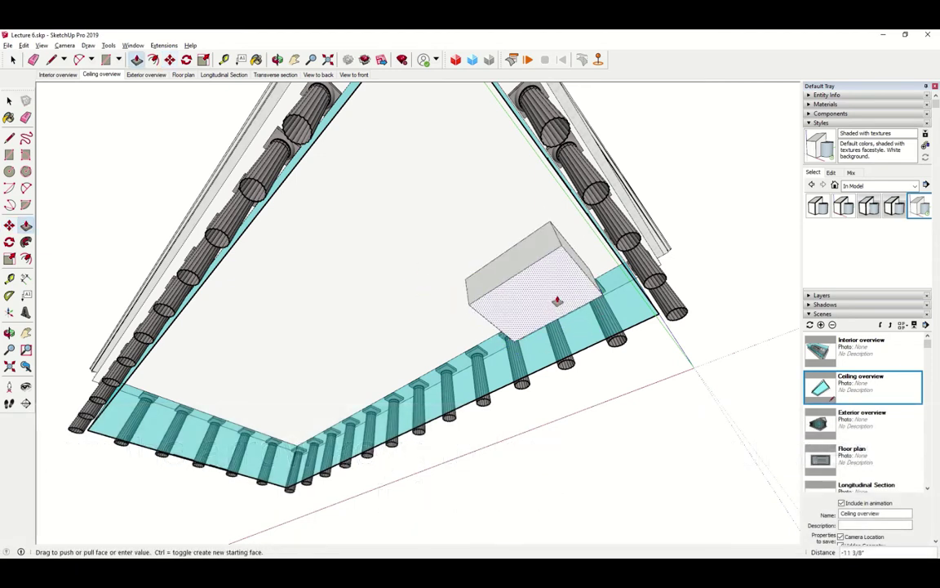
click(545, 280)
key(space)
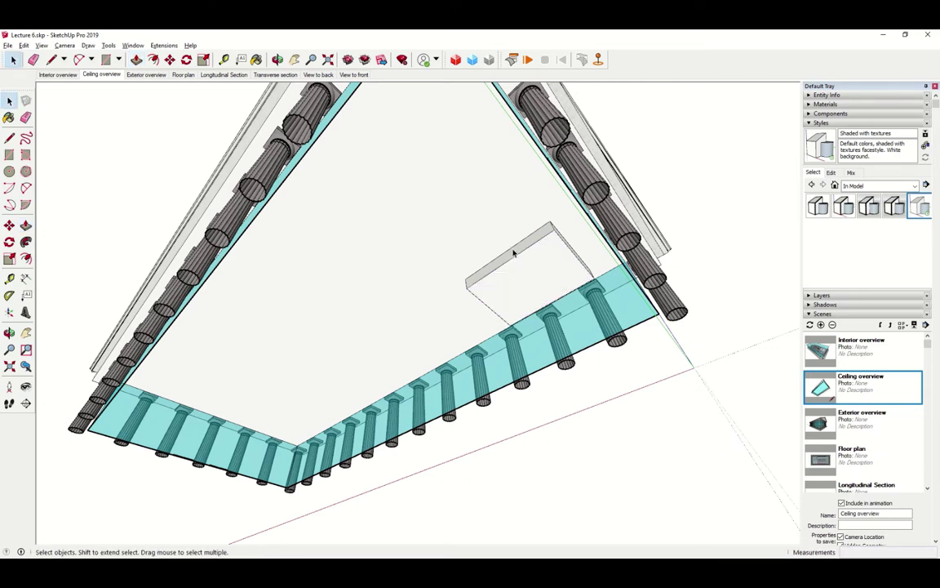
triple_click(515, 256)
key(m)
click(551, 225)
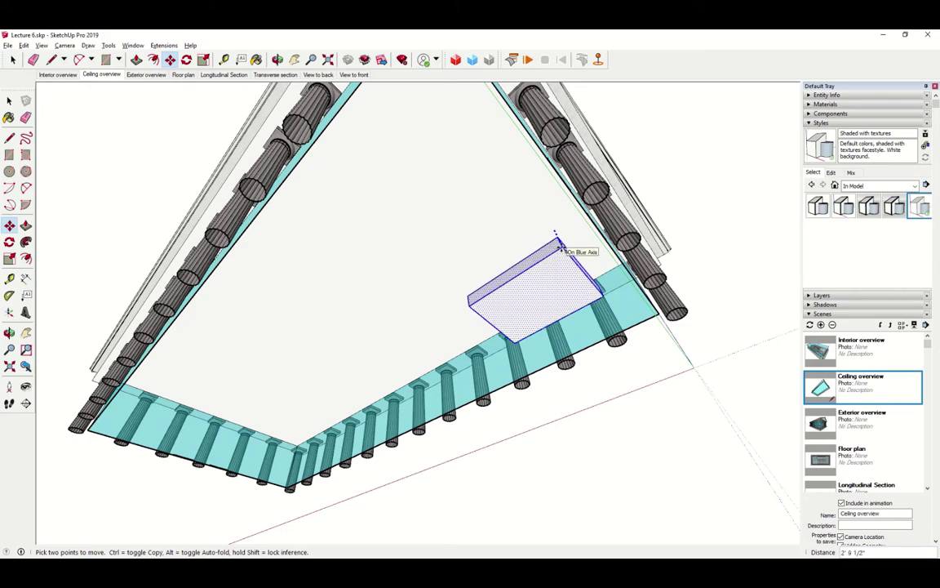
click(558, 245)
middle_drag(541, 272, 269, 147)
scroll(238, 143, up, 6)
middle_drag(195, 325, 225, 336)
click(106, 60)
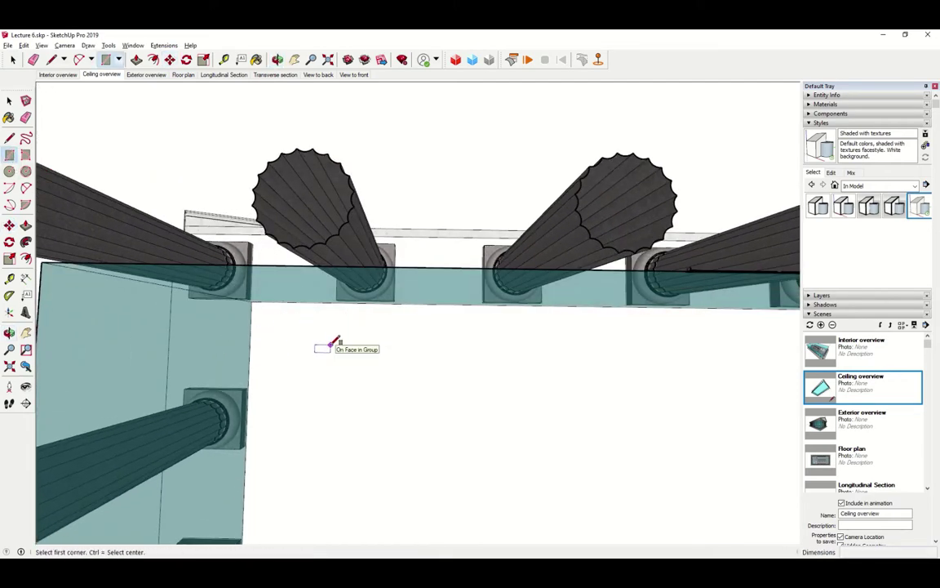
Inside the ceiling group, draw a small square near the corner beside the columns
key(space)
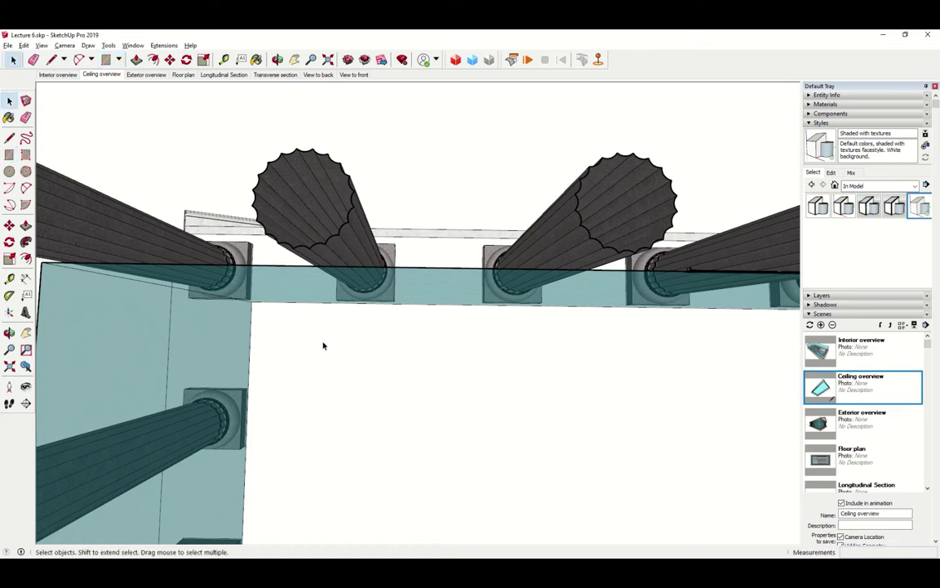
double_click(322, 345)
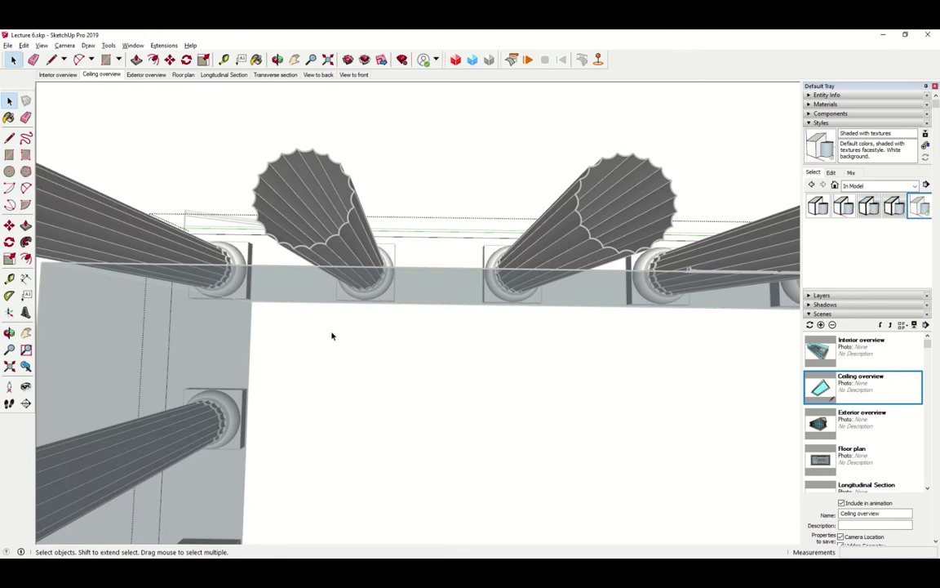
click(9, 154)
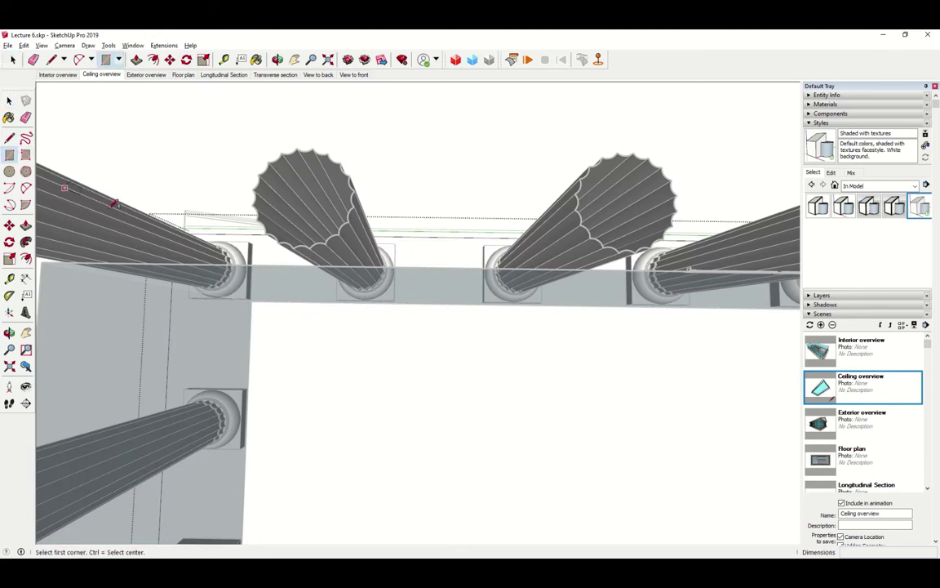
click(258, 308)
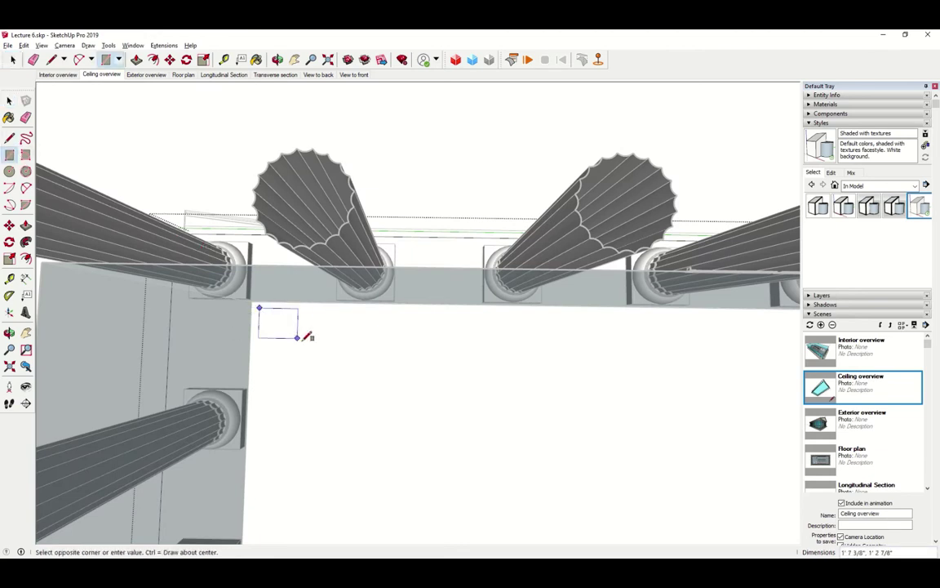
click(332, 383)
click(331, 384)
key(Escape)
Push the square 1 inch up into the ceiling and window-select the recess
middle_drag(329, 341, 322, 384)
key(p)
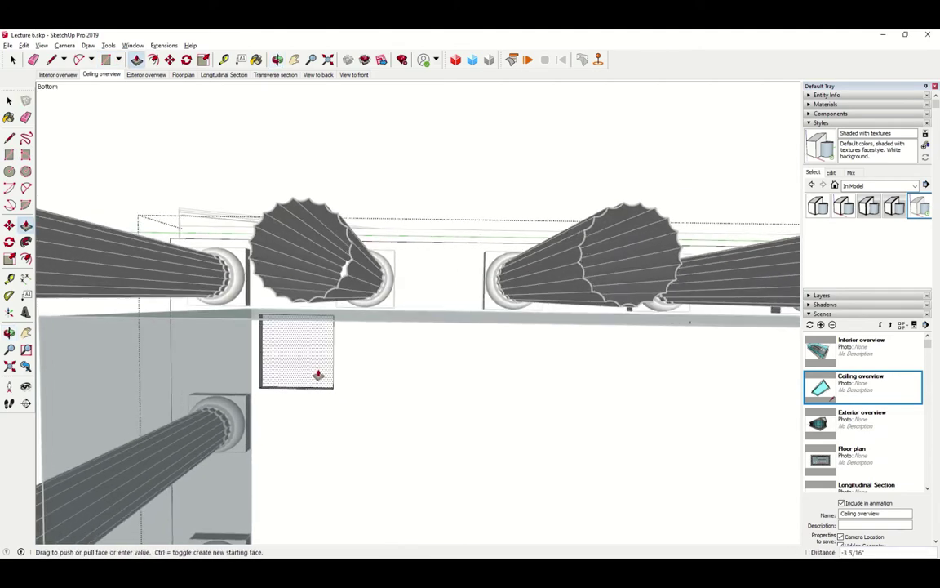
click(318, 375)
click(321, 373)
middle_drag(320, 373, 187, 325)
key(space)
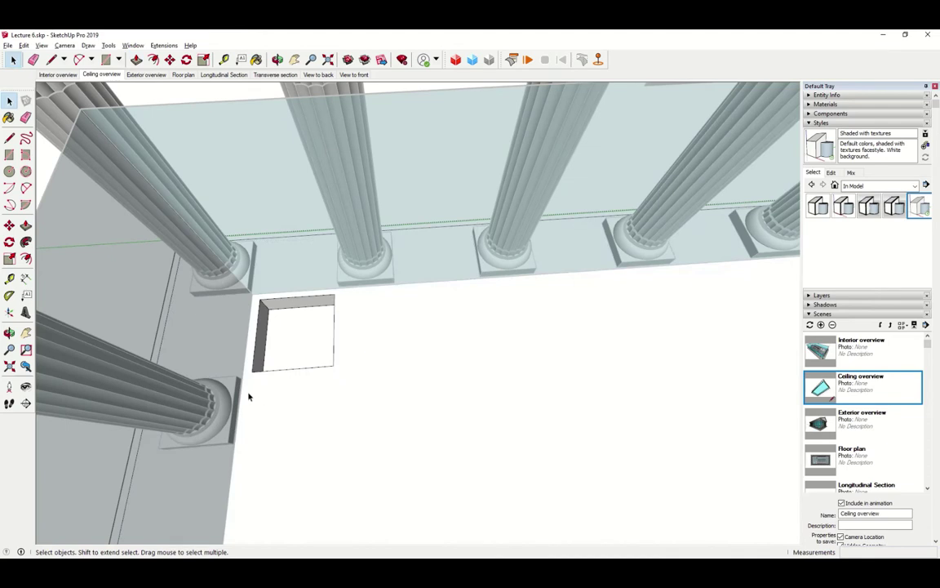
drag(249, 396, 337, 293)
Make the recess a component named Coffer, gluing to Any with Cut opening
right_click(302, 320)
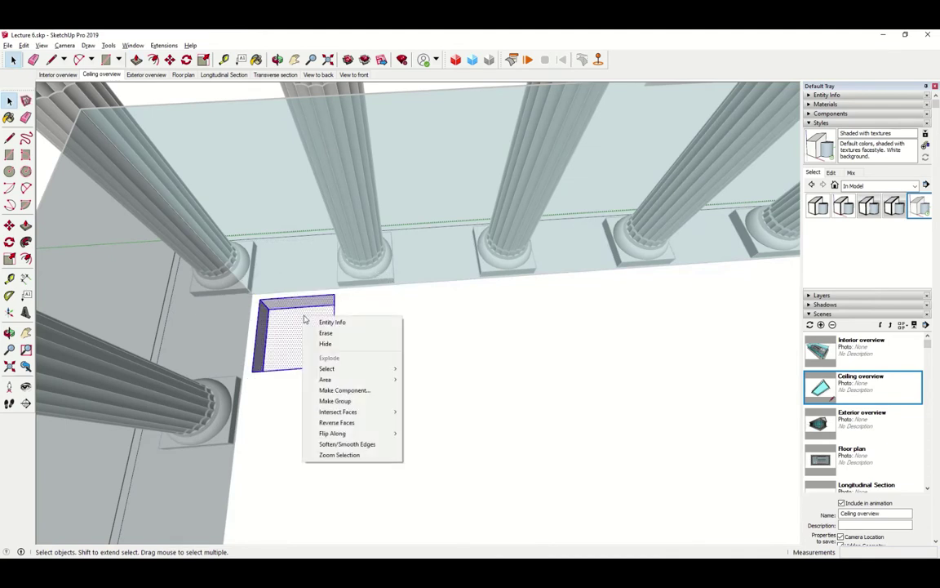
click(337, 391)
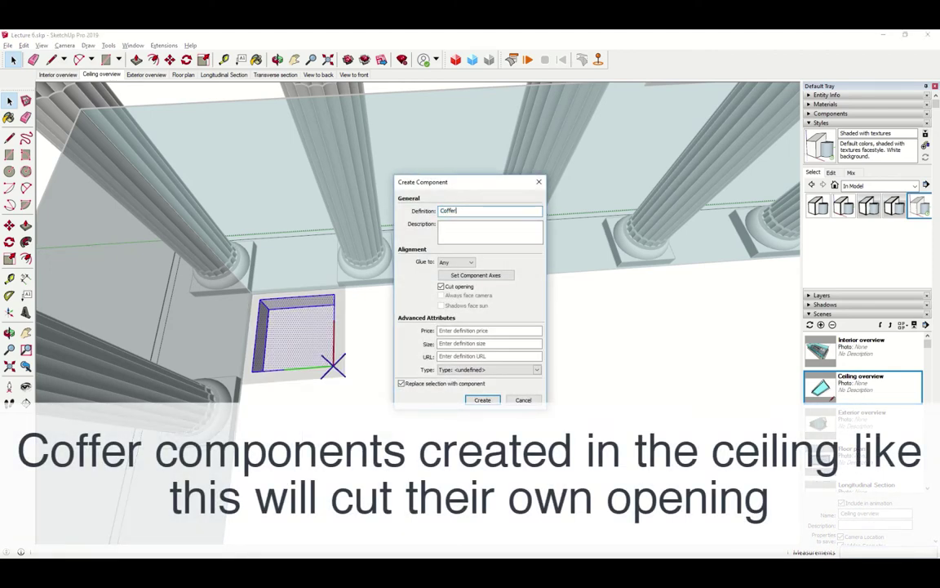
text(Coffer)
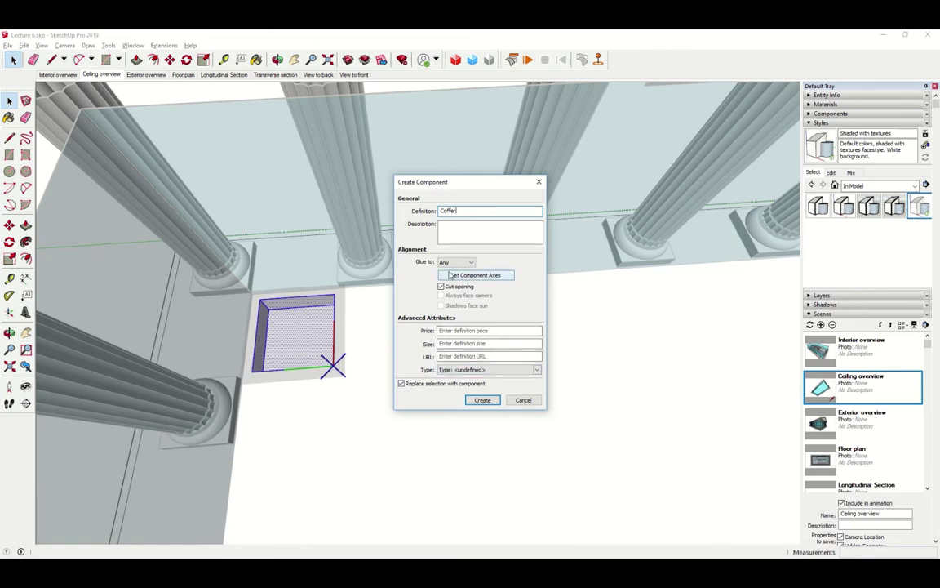
click(454, 262)
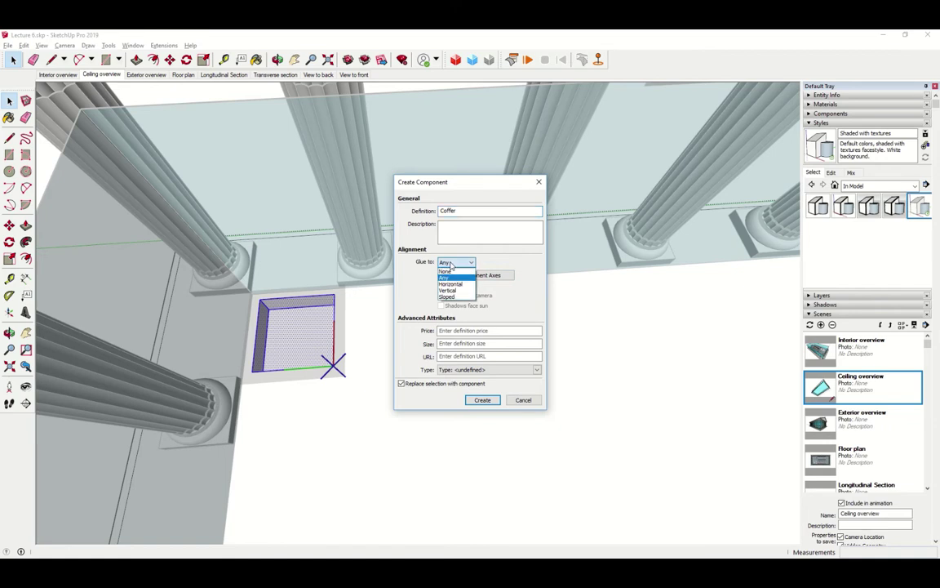
click(448, 278)
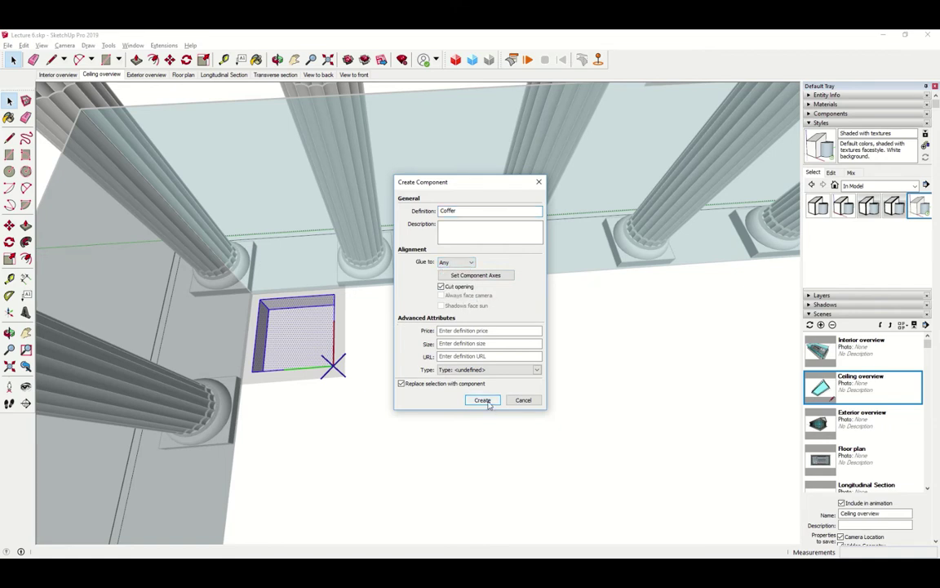
click(487, 402)
middle_drag(415, 390, 292, 326)
Copy the coffer 6' along the row and repeat it across the ceiling
key(m)
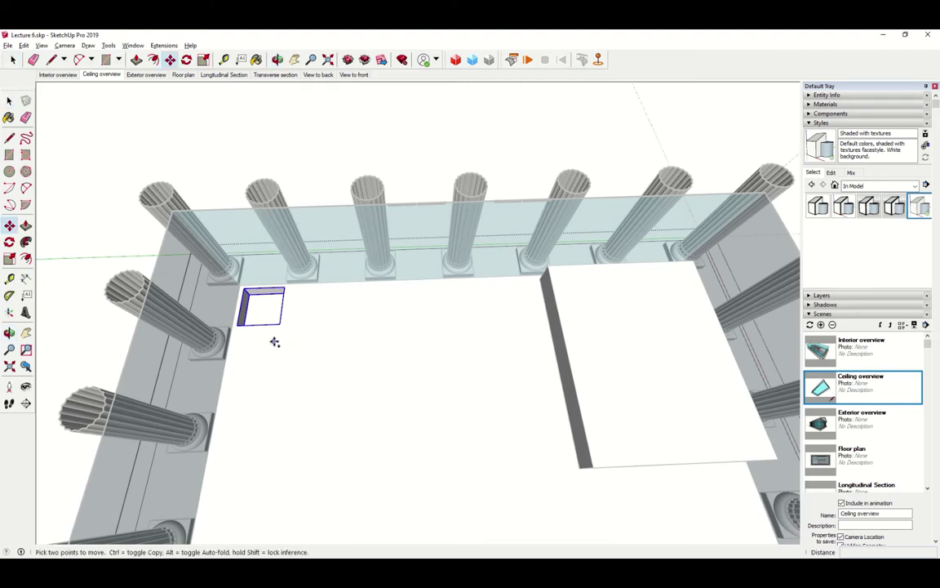
click(273, 341)
key(ctrl)
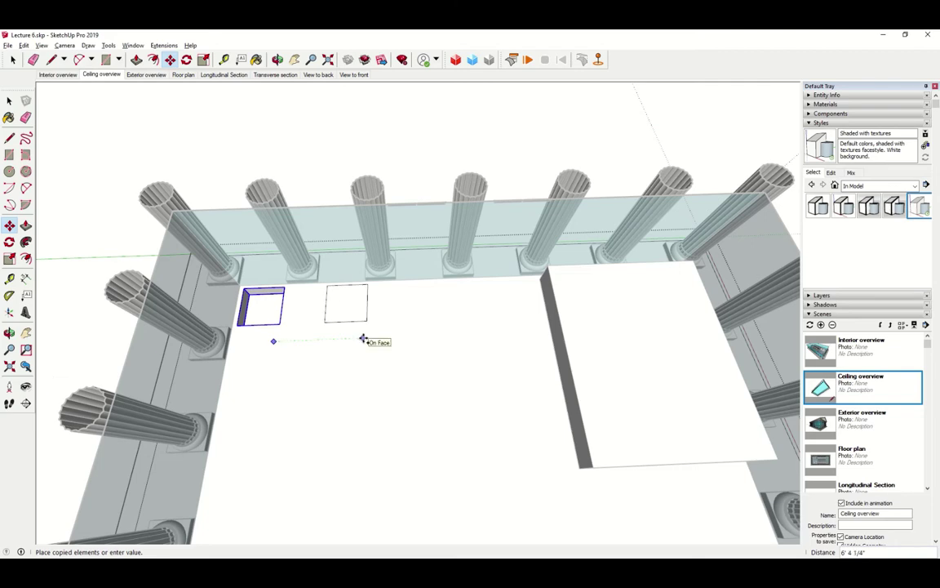
text(6')
key(Return)
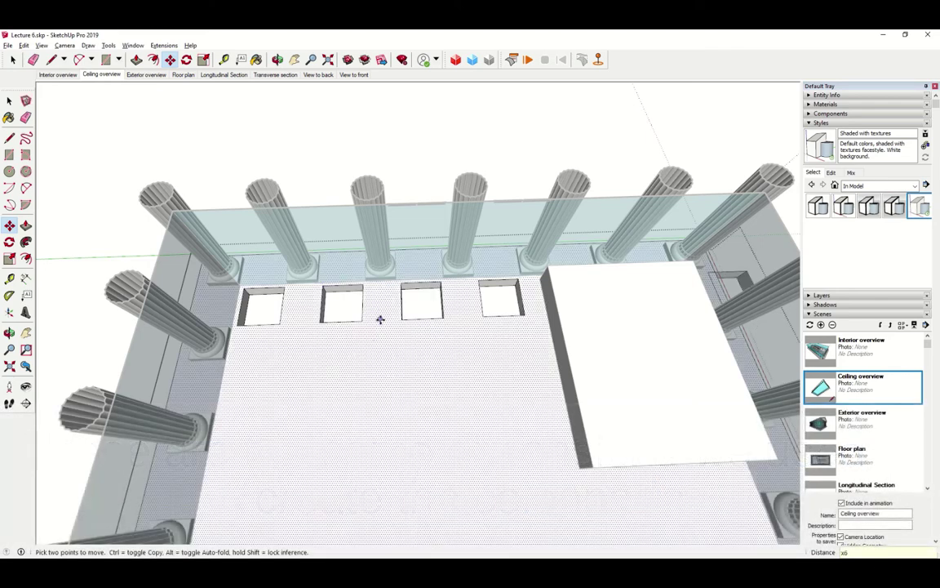
key(o)
drag(381, 324, 518, 369)
Select the row of five coffers, copy it 6' down and repeat the rows
key(space)
shift+click(554, 283)
shift+click(481, 288)
shift+click(412, 287)
shift+click(333, 293)
shift+click(282, 293)
key(m)
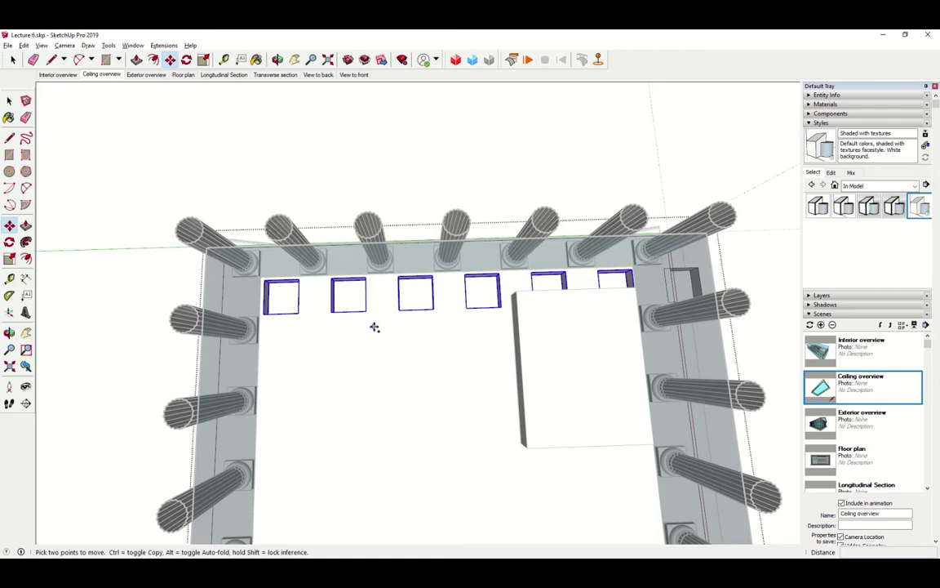
click(374, 327)
key(ctrl)
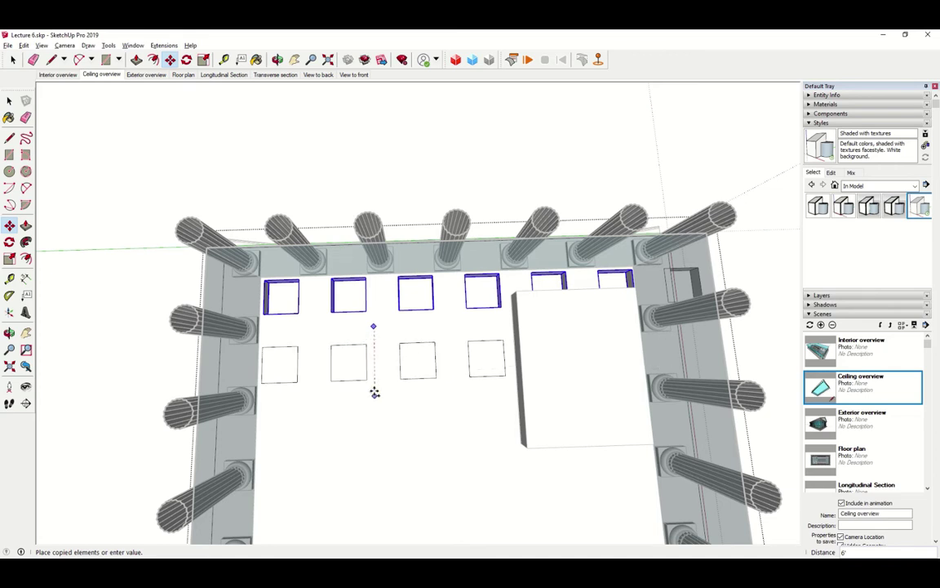
text(6')
click(372, 395)
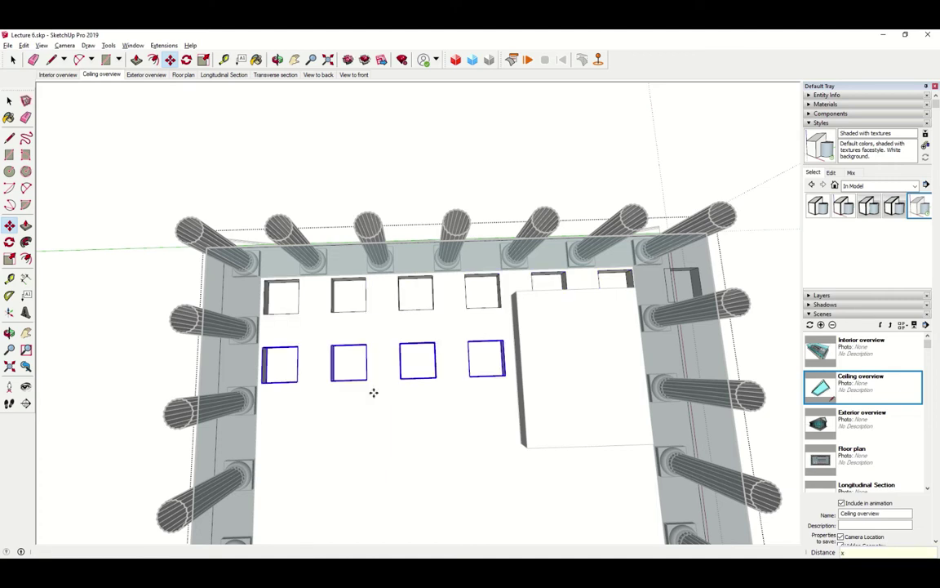
key(Return)
middle_drag(399, 394, 429, 274)
Undo both coffer arrays and clear the selection, leaving the single original coffer
key(m)
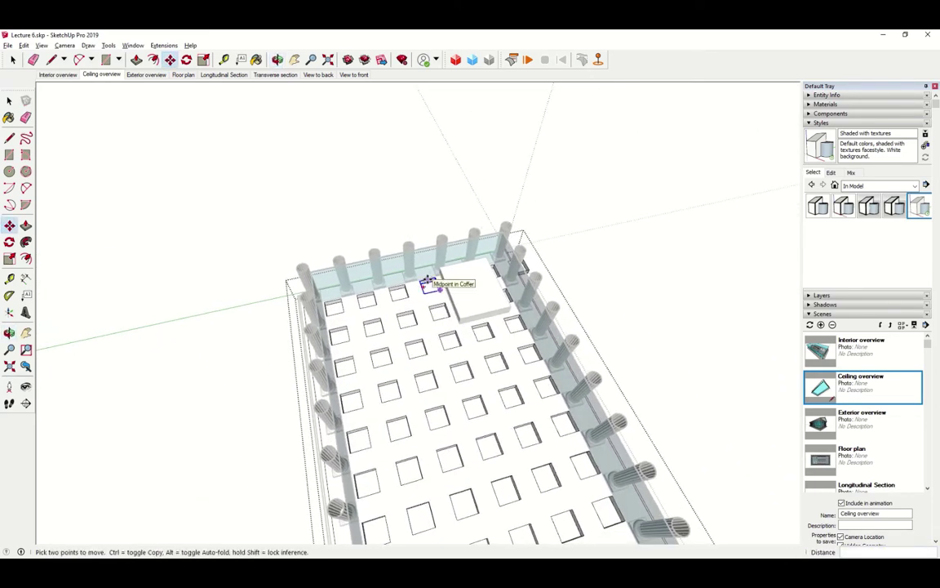
key(ctrl+z)
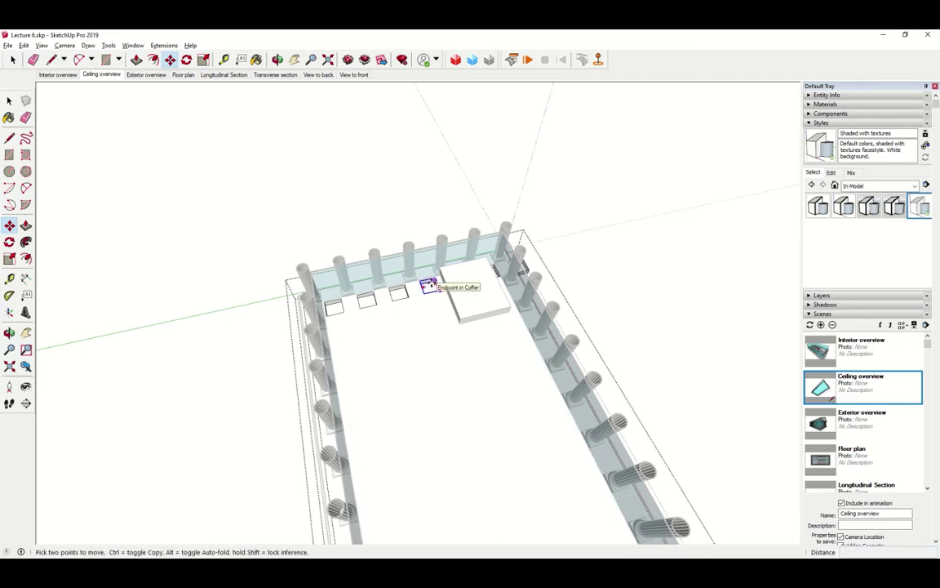
key(ctrl+z)
key(ctrl+t)
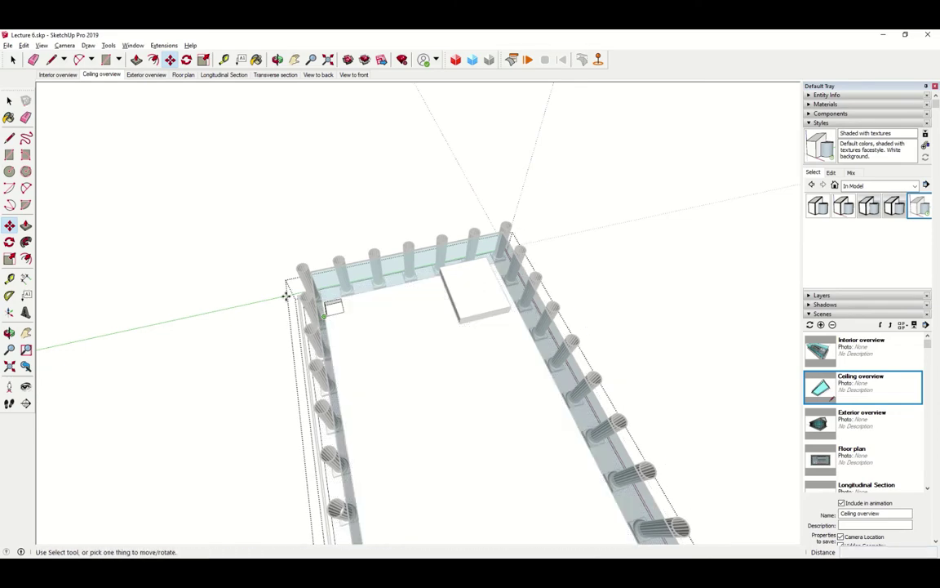
middle_drag(316, 291, 425, 209)
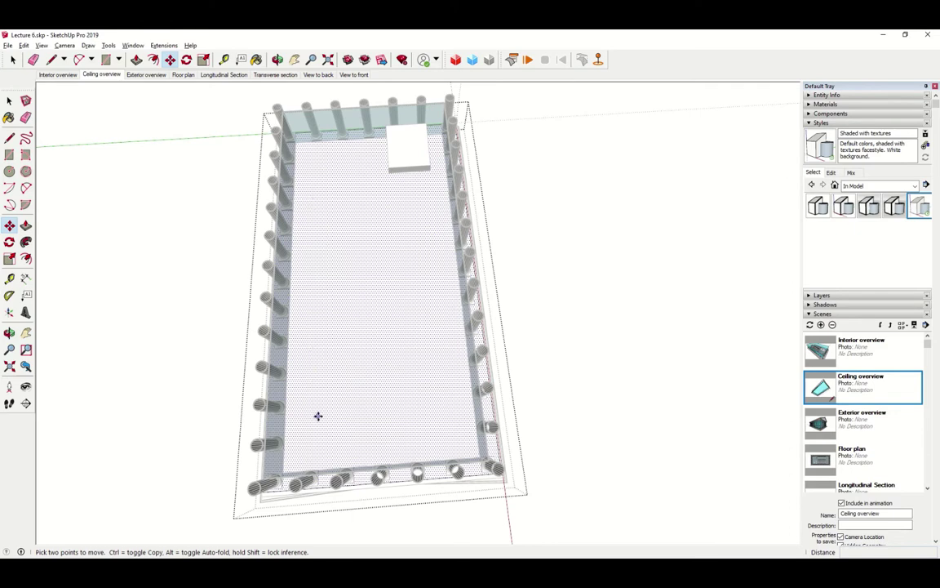
middle_drag(322, 367, 368, 181)
scroll(330, 239, up, 2)
key(Delete)
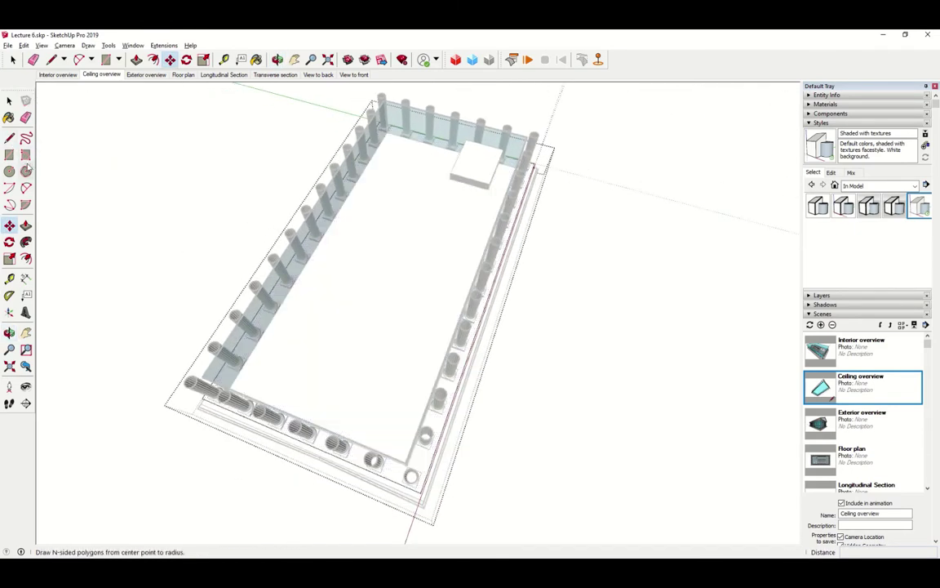
Draw a long central ceiling rectangle and push it down 4' 11 7/16" into a beam
click(14, 159)
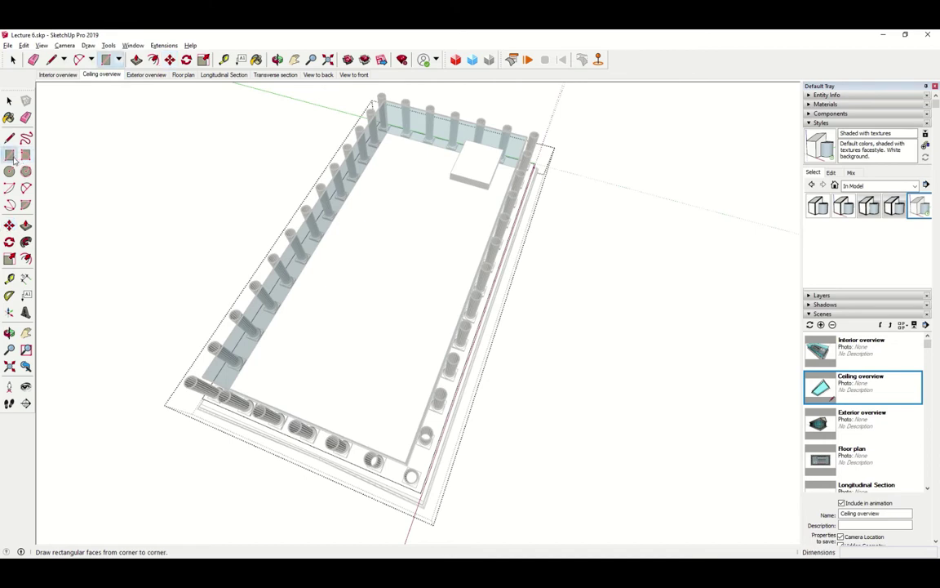
click(400, 209)
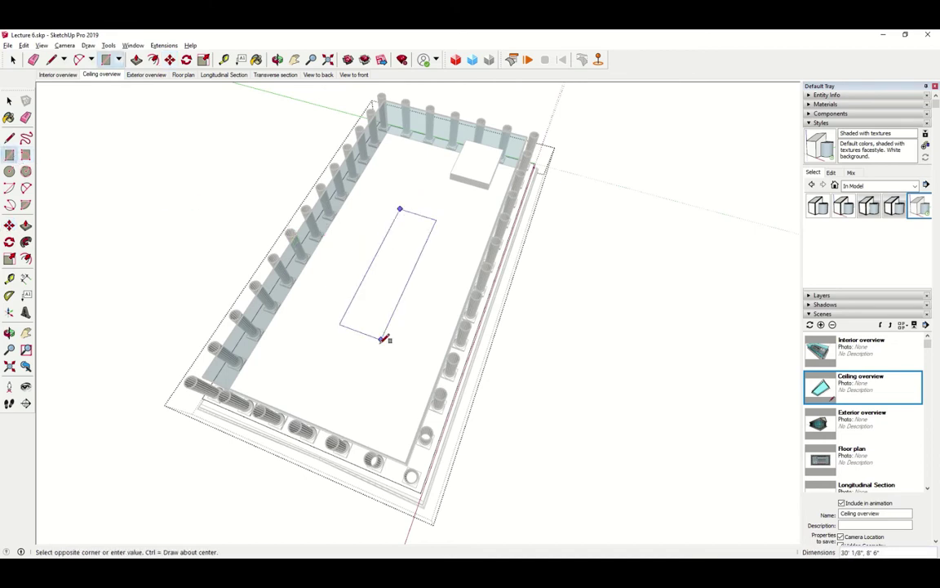
click(347, 407)
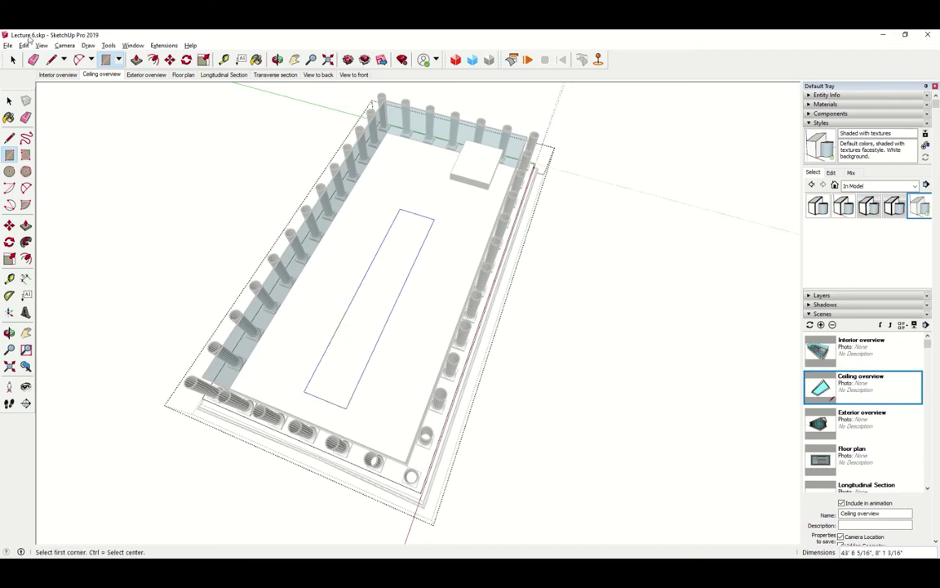
key(l)
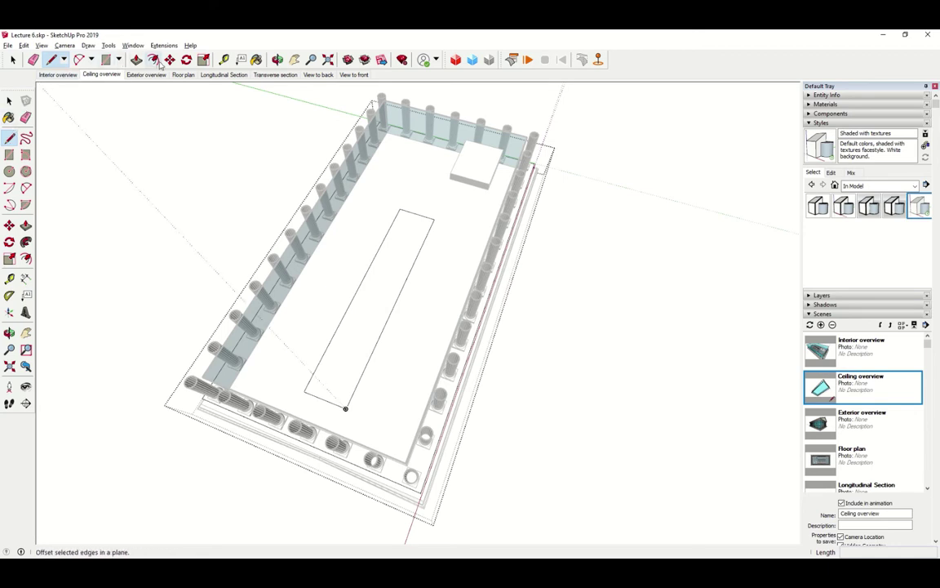
key(p)
click(374, 297)
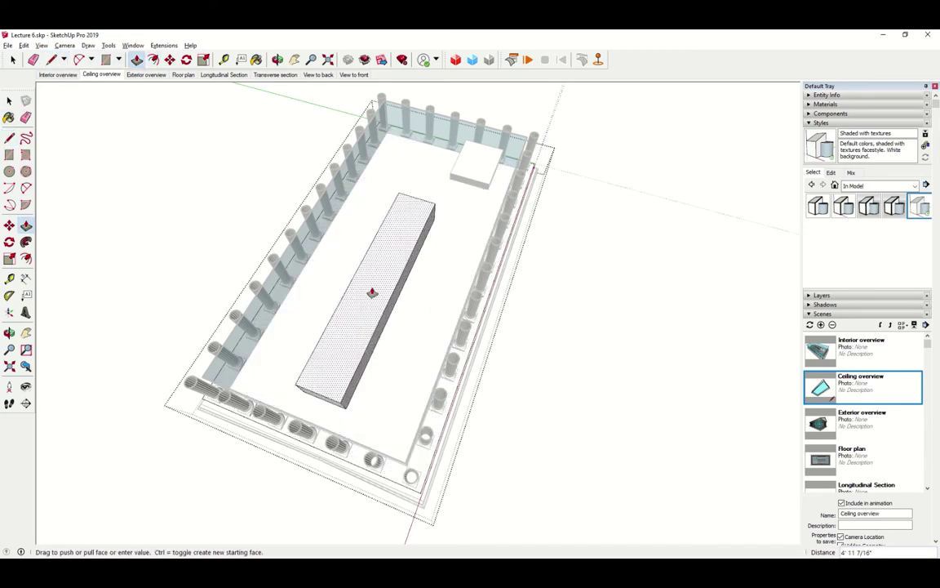
click(371, 292)
middle_drag(300, 246, 342, 306)
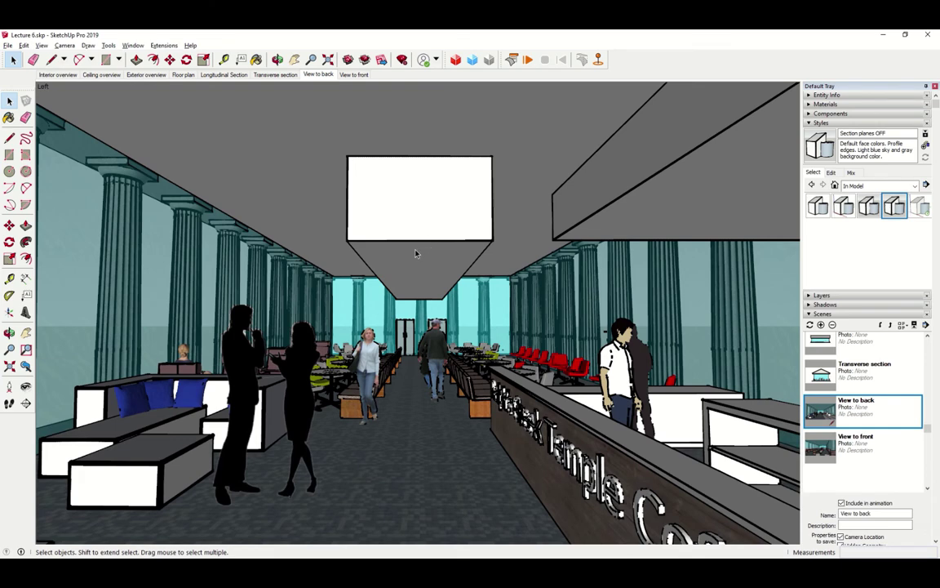
Draw a half-circle arc across the bottom of the central beam's end face
mouse_move(414, 232)
middle_down()
mouse_move(420, 214)
mouse_move(405, 214)
mouse_move(443, 226)
mouse_move(419, 242)
mouse_move(409, 226)
mouse_move(409, 235)
middle_up()
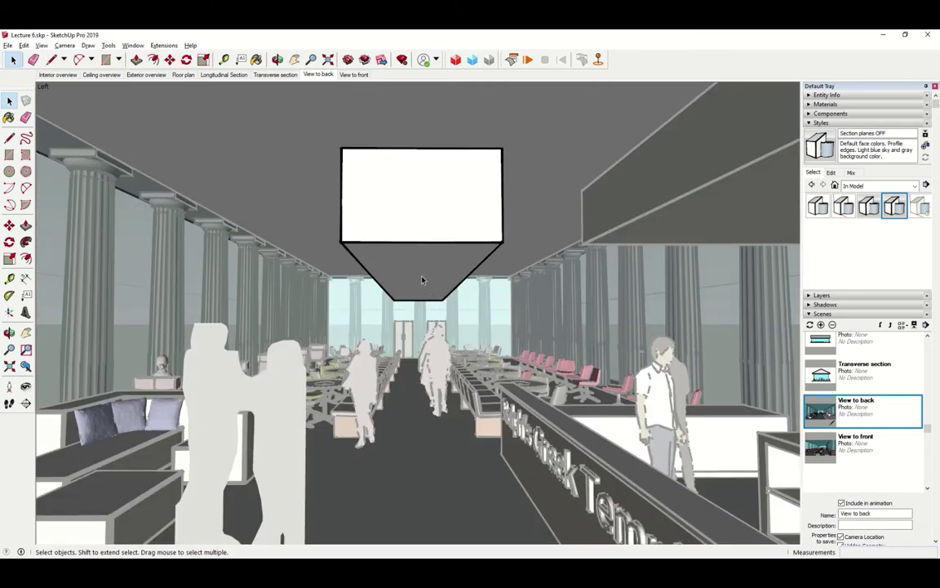
middle_drag(422, 280, 125, 104)
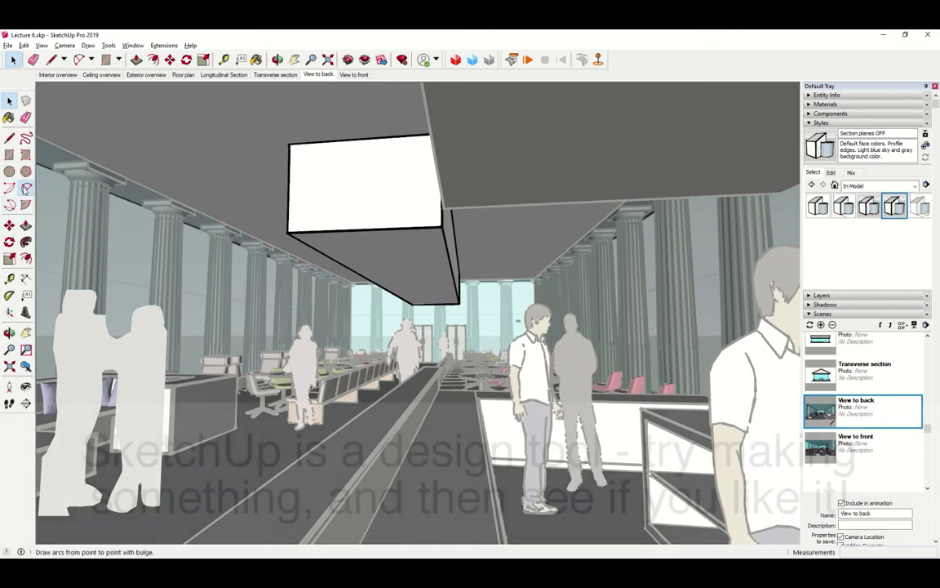
click(26, 188)
click(303, 231)
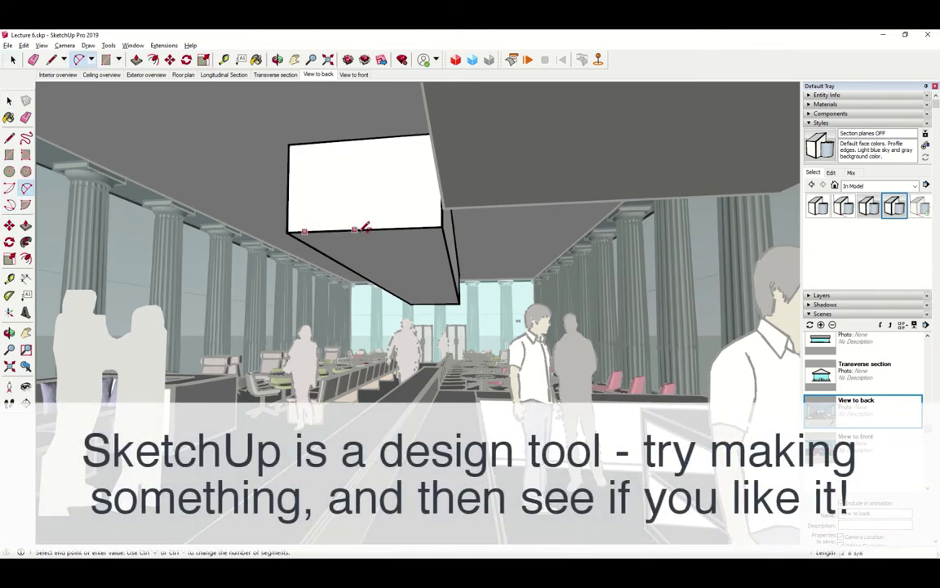
click(419, 227)
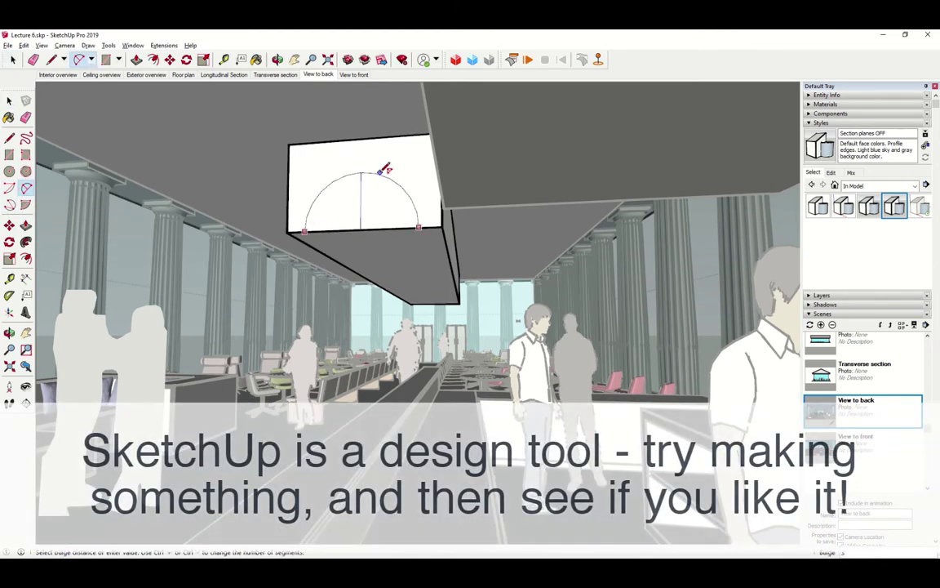
click(385, 166)
Push the half-round face back along the whole beam to cut the arch
key(p)
click(378, 219)
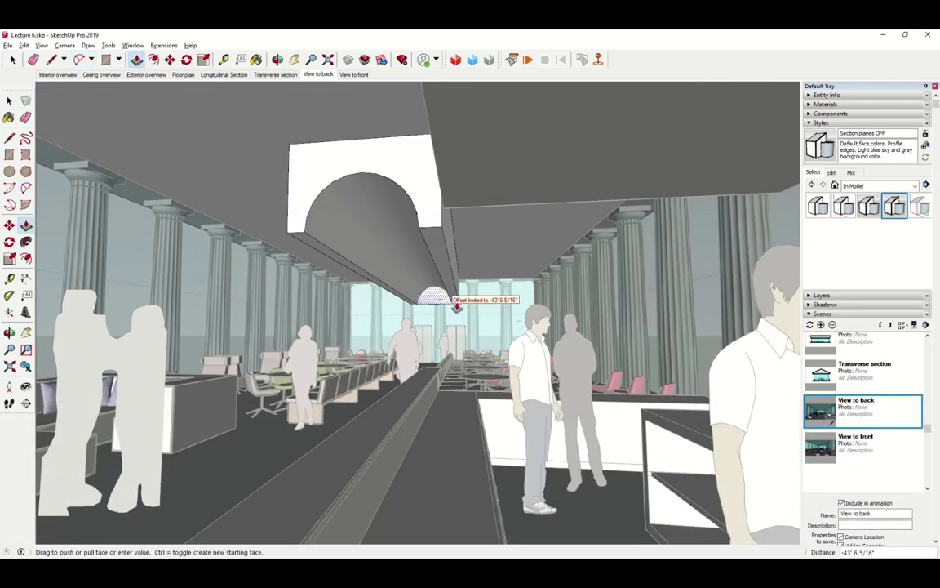
click(460, 302)
middle_drag(375, 295, 481, 306)
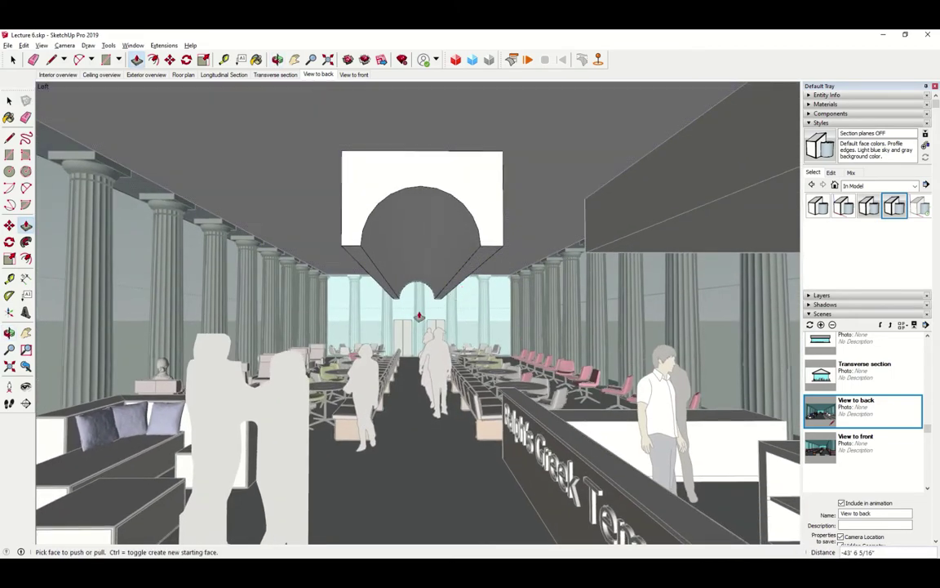
middle_drag(317, 245, 277, 107)
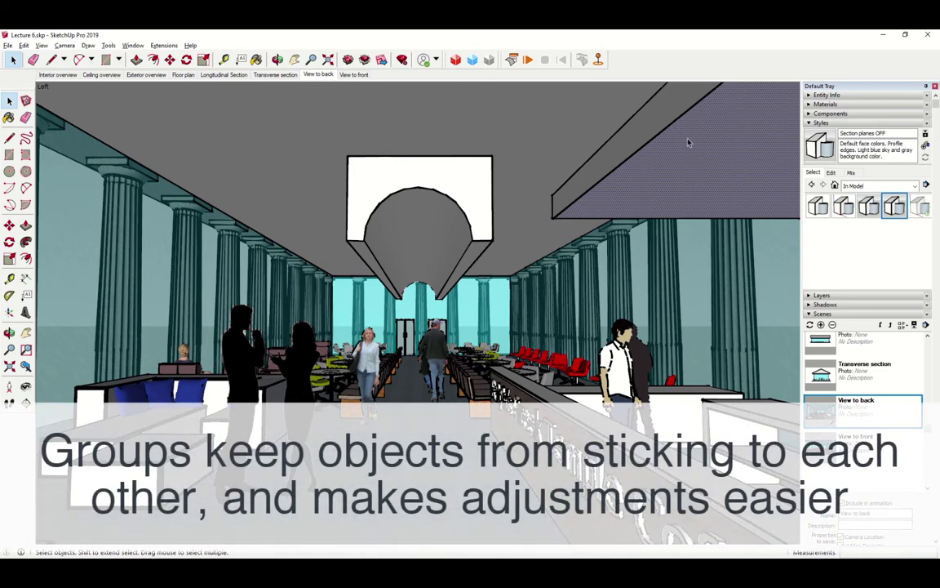
Make the sloped right-hand ceiling piece a group, then select the central arch group
click(687, 140)
right_click(687, 141)
click(721, 220)
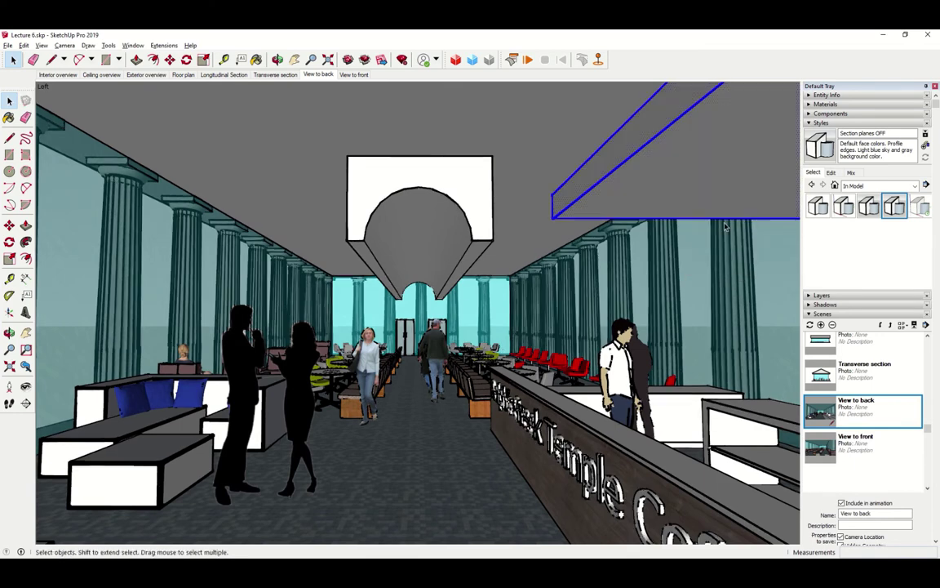
click(480, 191)
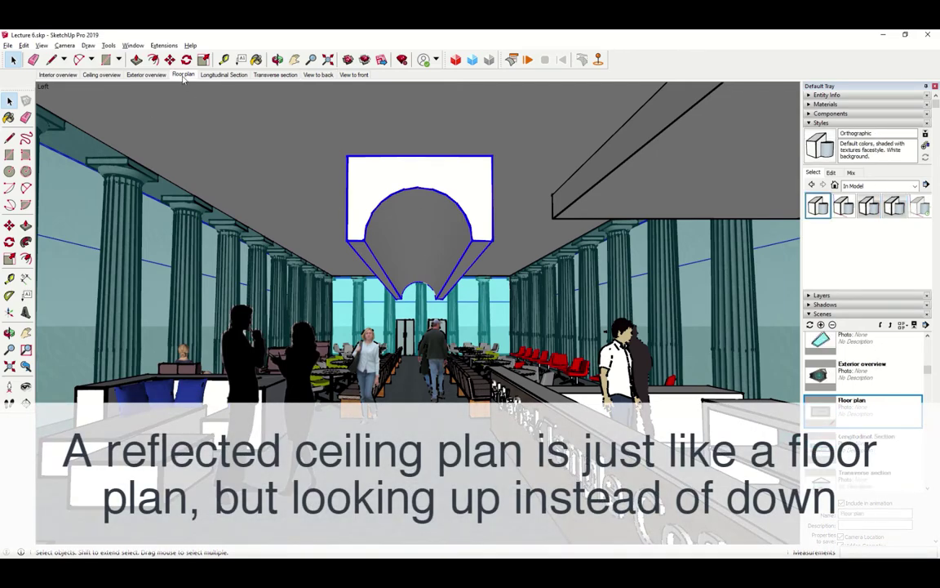
Orbit the furnished Floor plan scene in 3-D, then return to the Ceiling overview scene
click(183, 74)
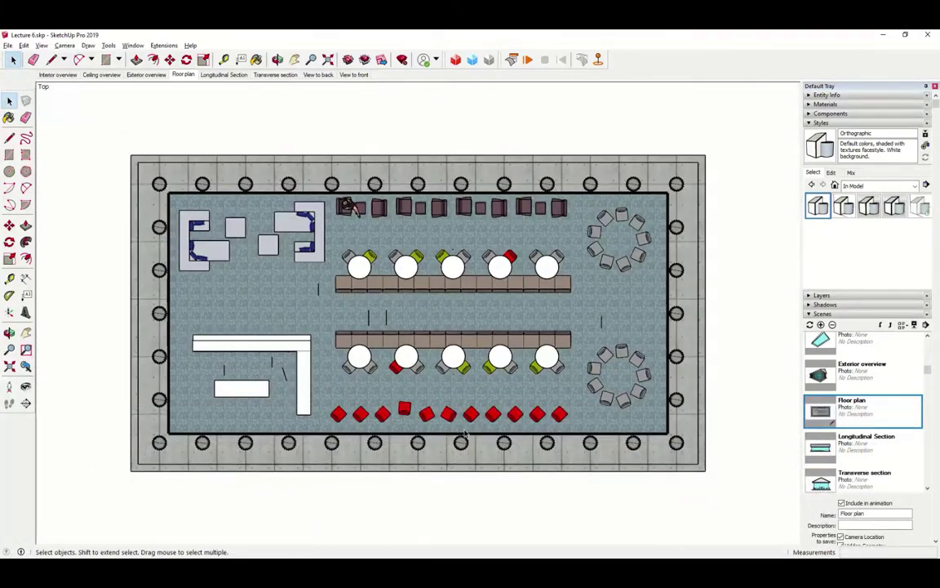
middle_drag(463, 435, 369, 246)
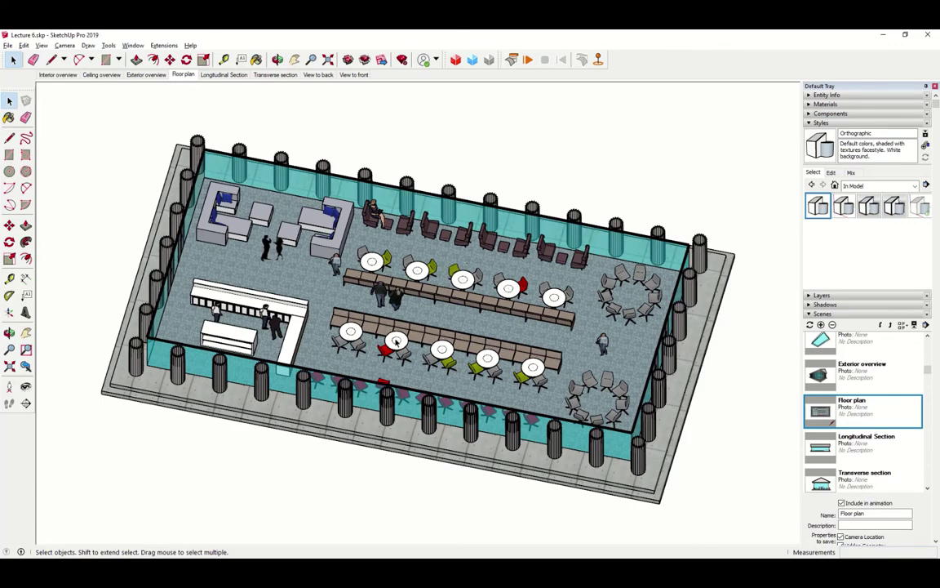
middle_drag(336, 325, 319, 261)
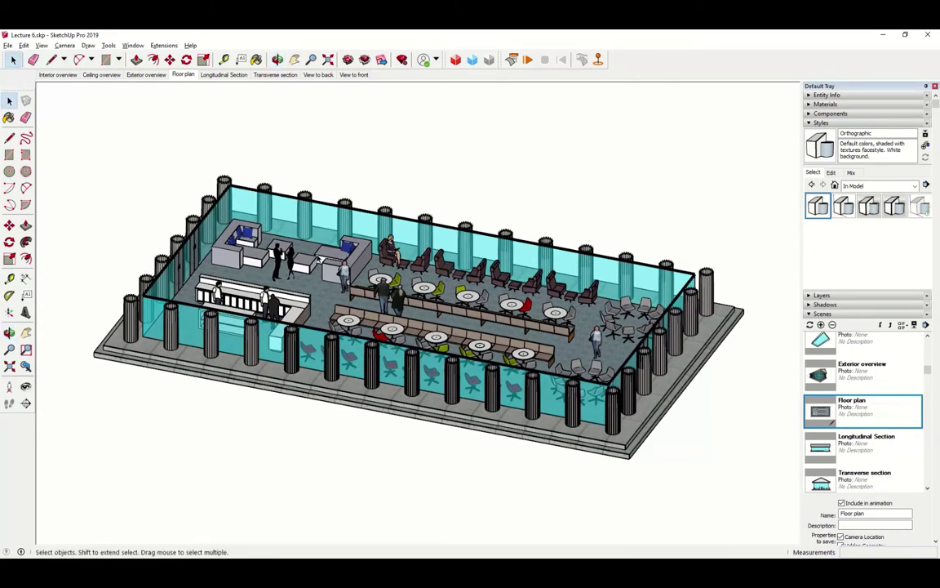
click(100, 75)
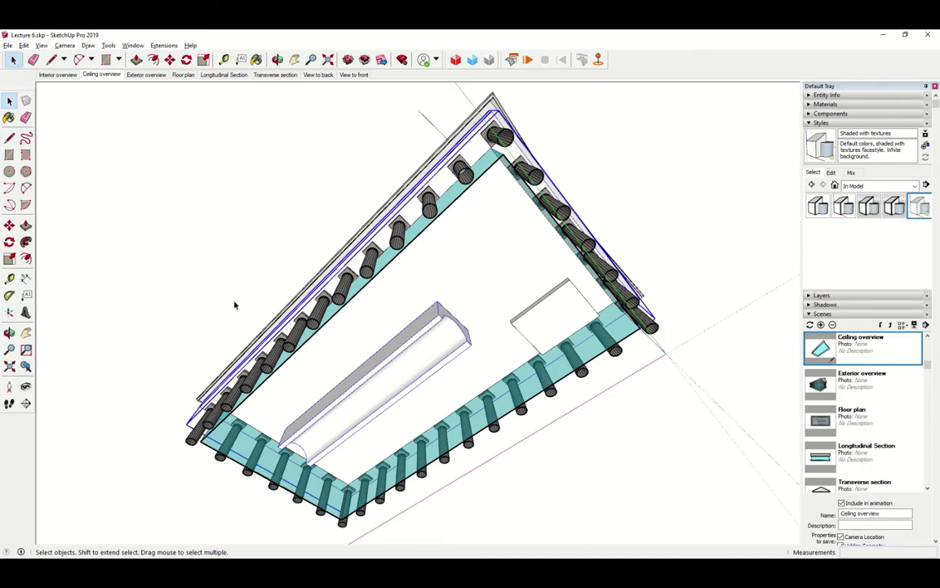
Switch to Parallel Projection and the Bottom standard view, zoomed in on the ceiling
click(64, 46)
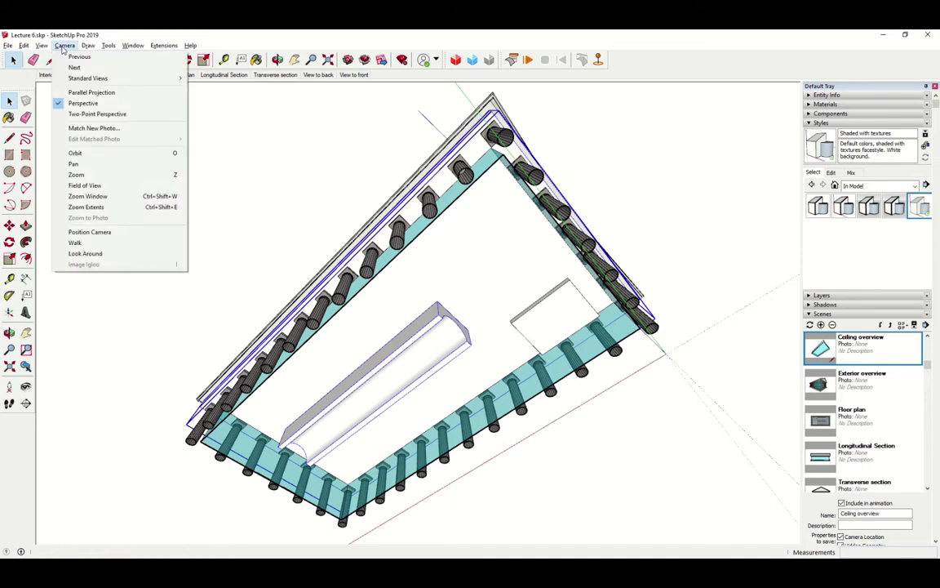
click(71, 95)
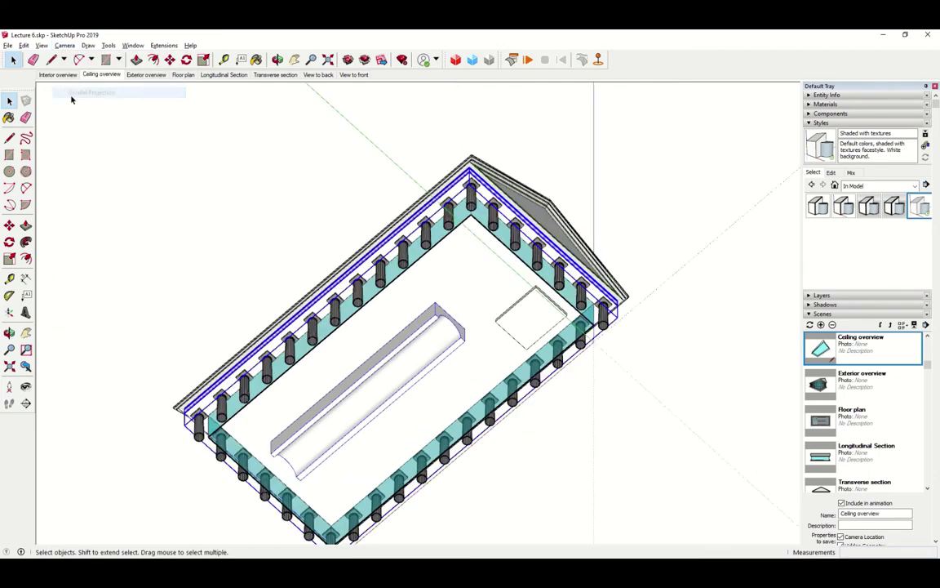
middle_drag(228, 196, 236, 263)
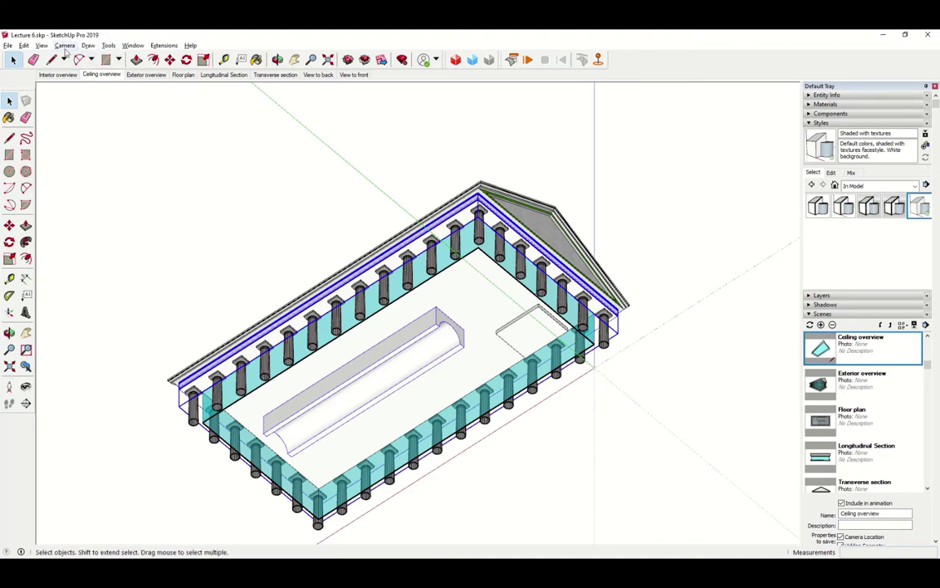
click(64, 46)
mouse_move(81, 82)
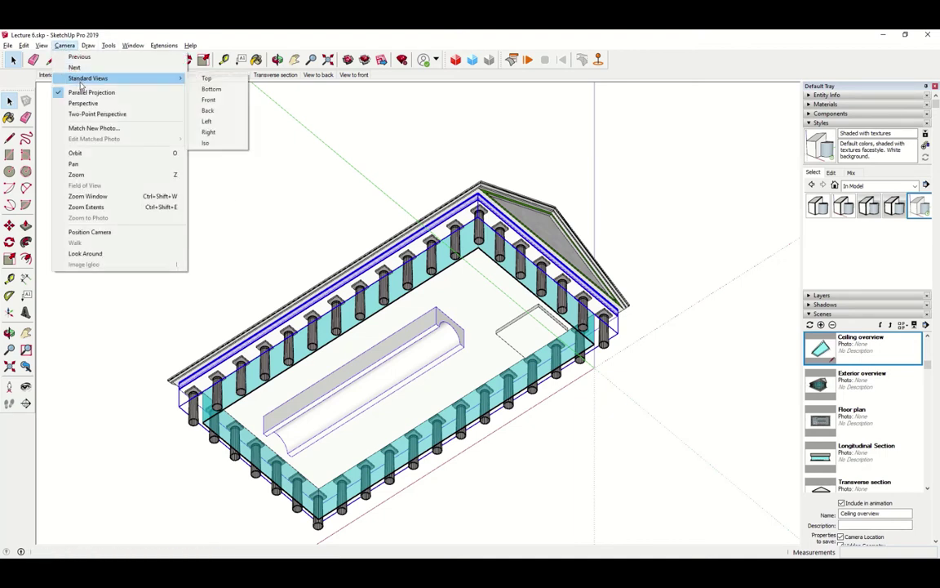
click(209, 90)
scroll(391, 323, up, 3)
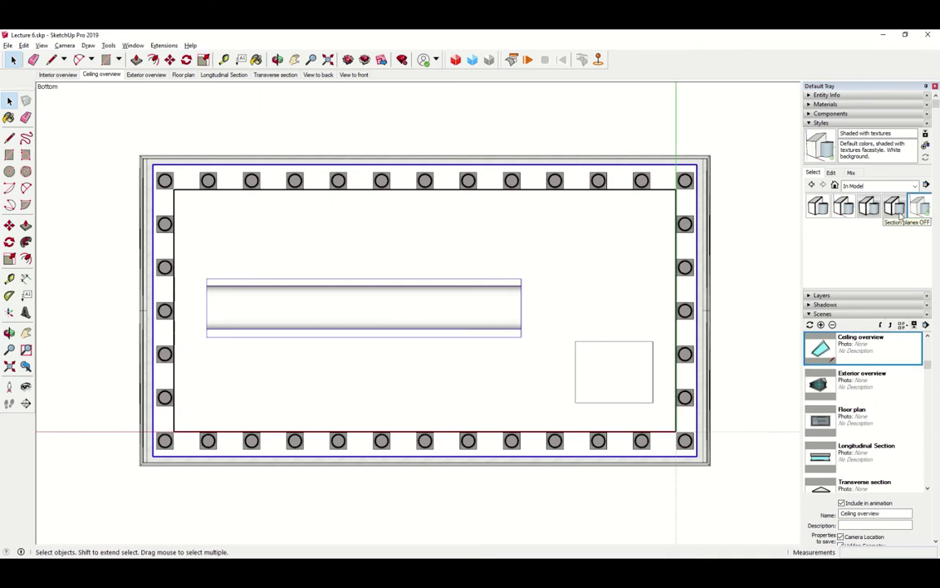
Apply the Orthographic style and add a scene named RCP, moved down two places
click(817, 207)
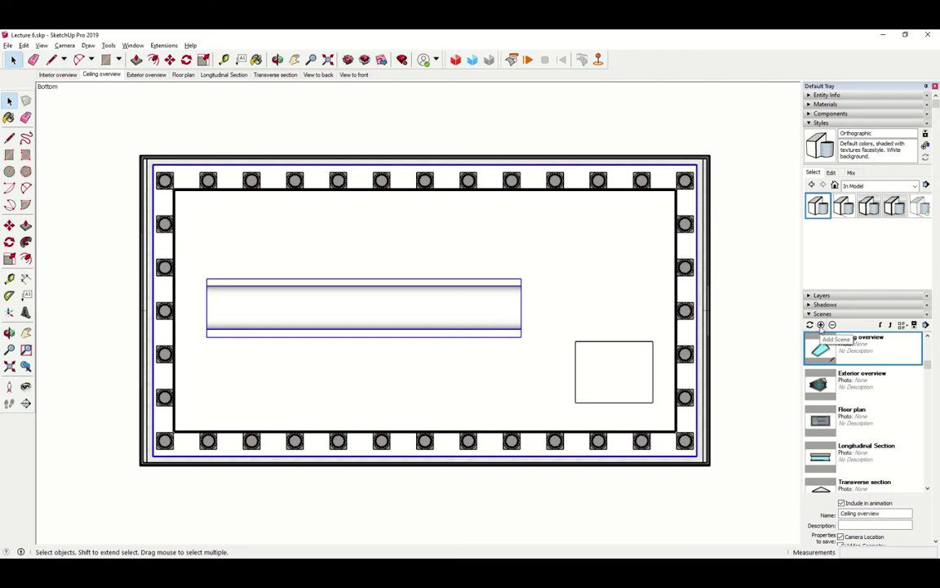
click(821, 325)
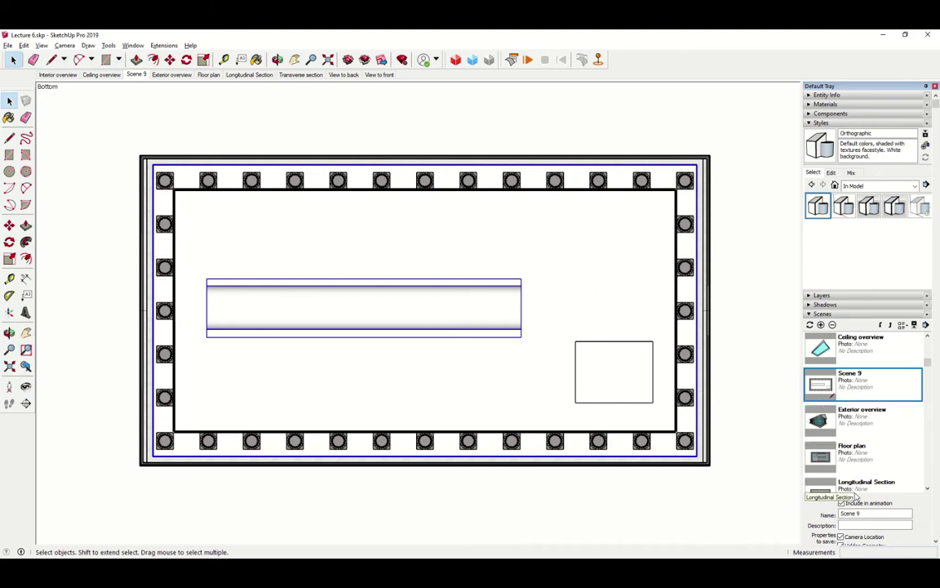
drag(864, 513, 842, 513)
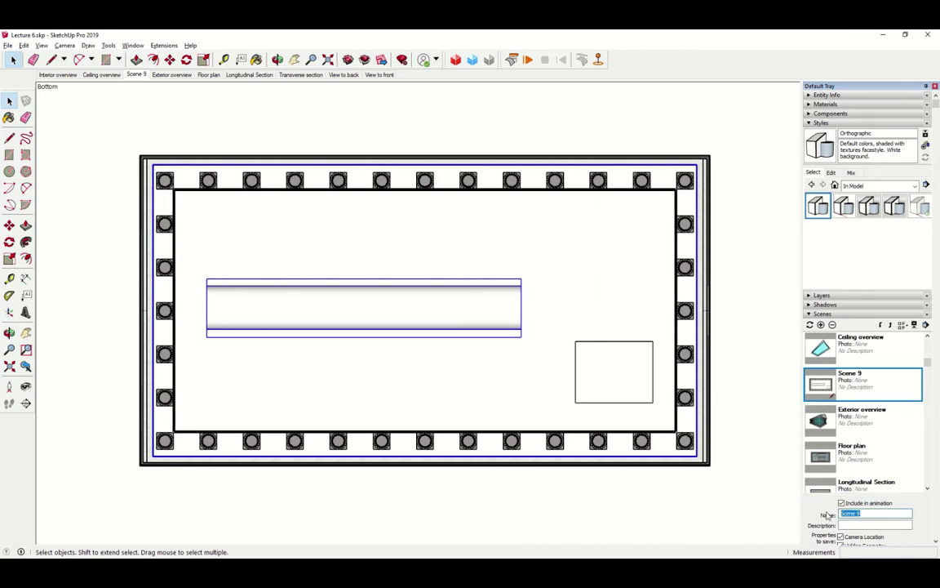
text(RCP)
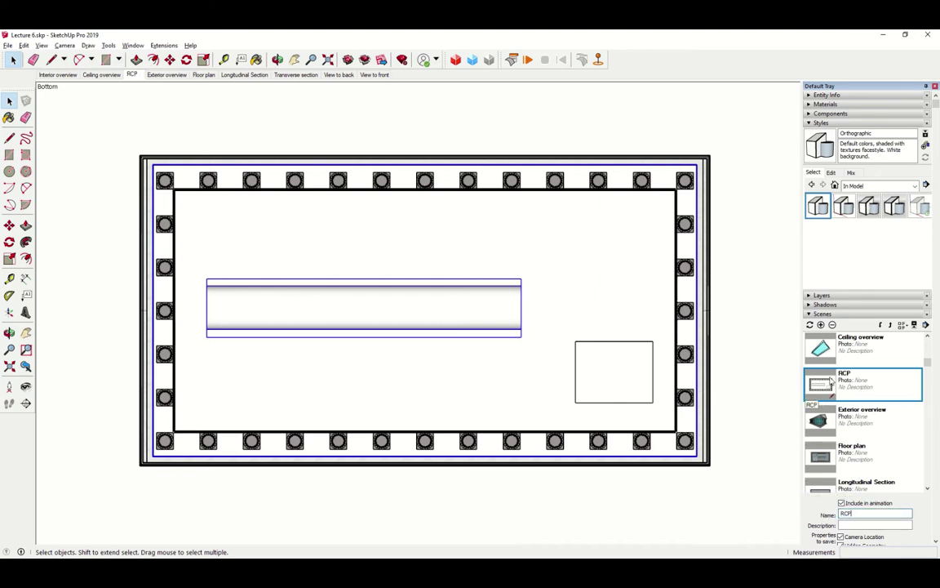
click(880, 325)
click(880, 325)
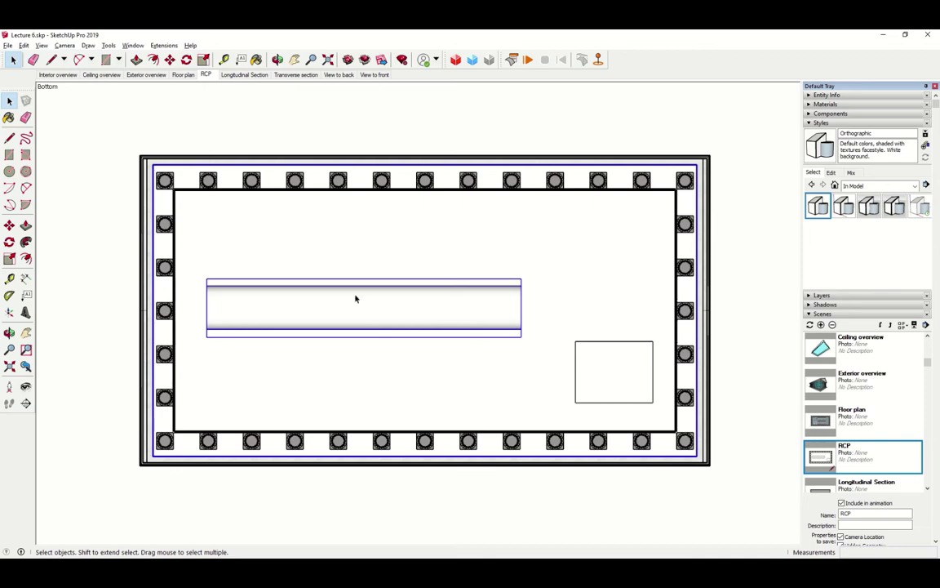
middle_drag(382, 315, 278, 154)
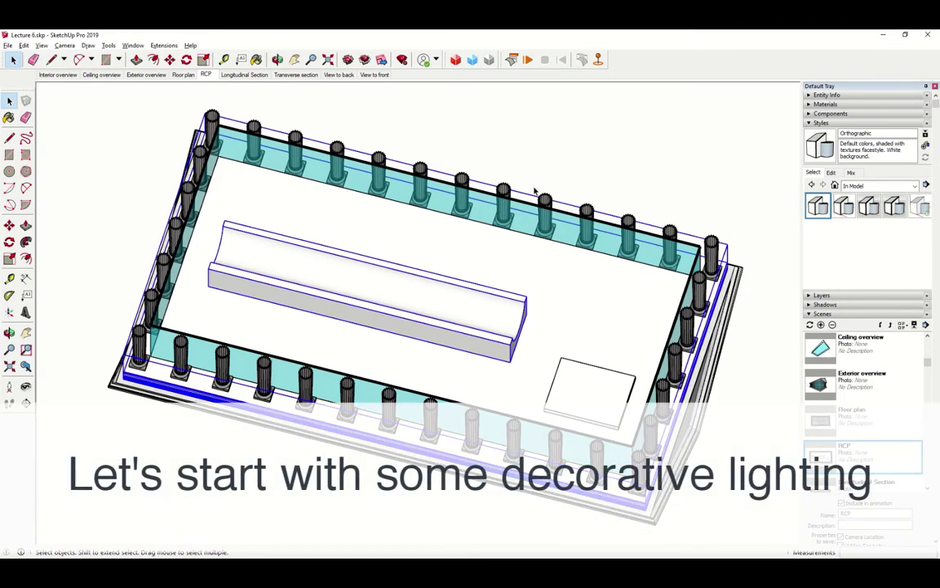
Collapse Styles and open the Light Ceiling Track page from the 3D Warehouse track lighting results
click(822, 123)
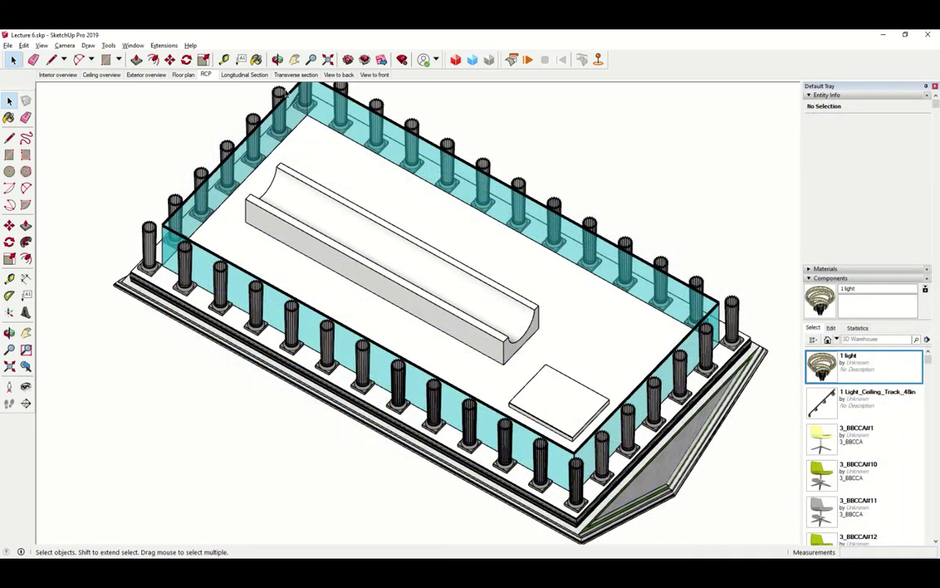
click(348, 60)
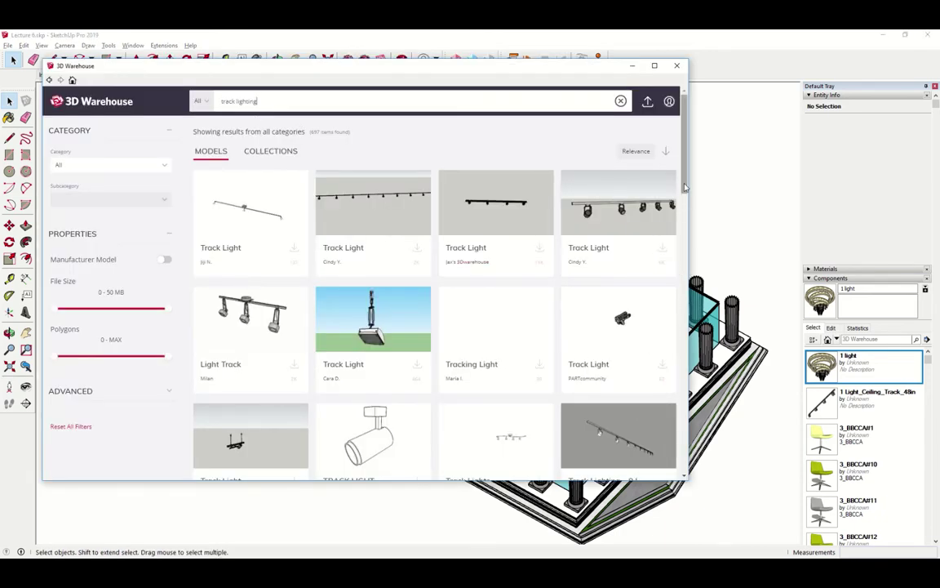
drag(684, 188, 689, 248)
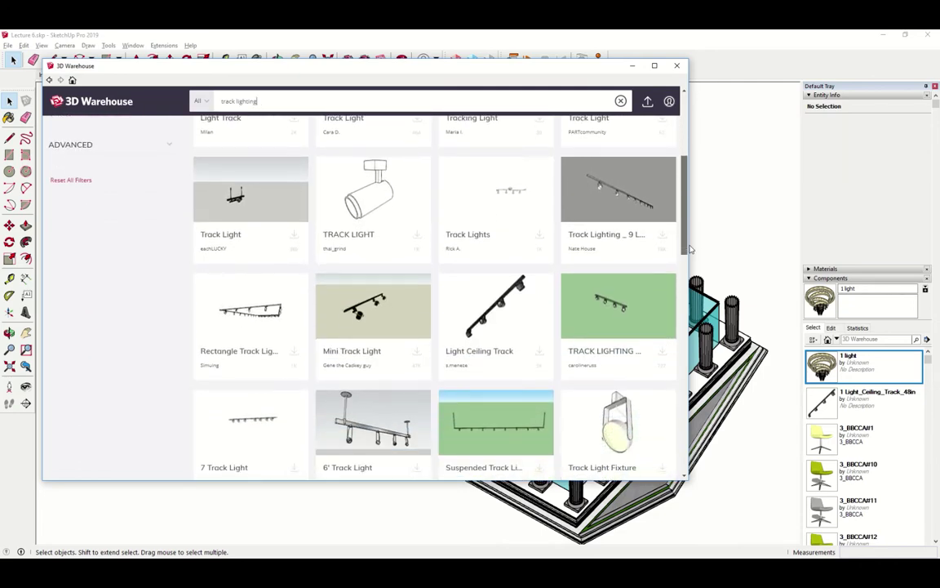
click(494, 306)
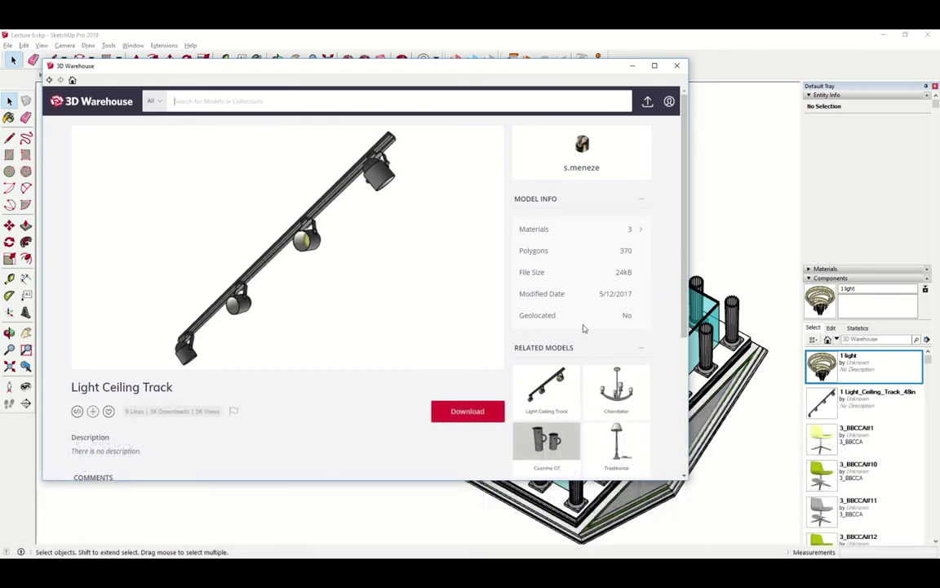
mouse_move(429, 328)
Select the 1 Light_Ceiling_Track_48in component from the Components panel for placing
click(676, 69)
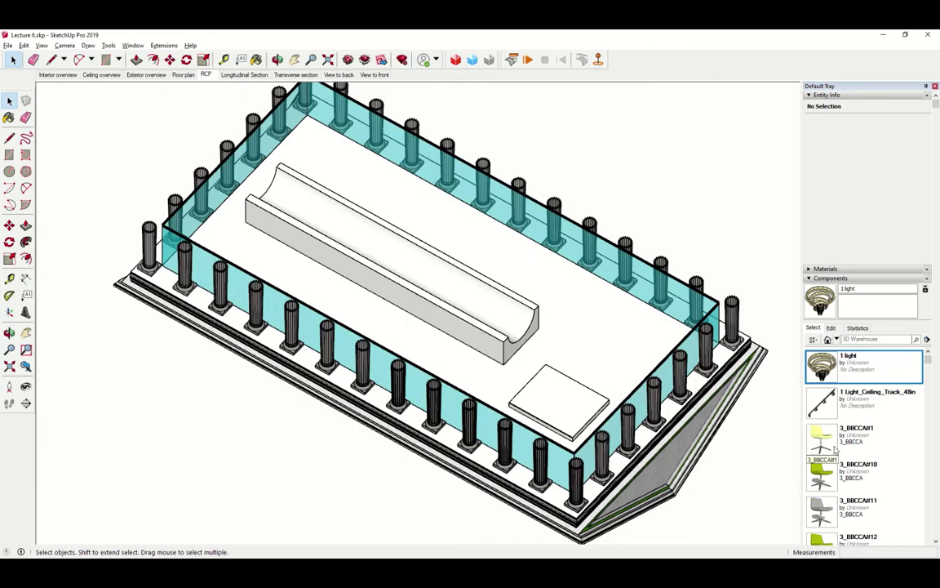
click(823, 401)
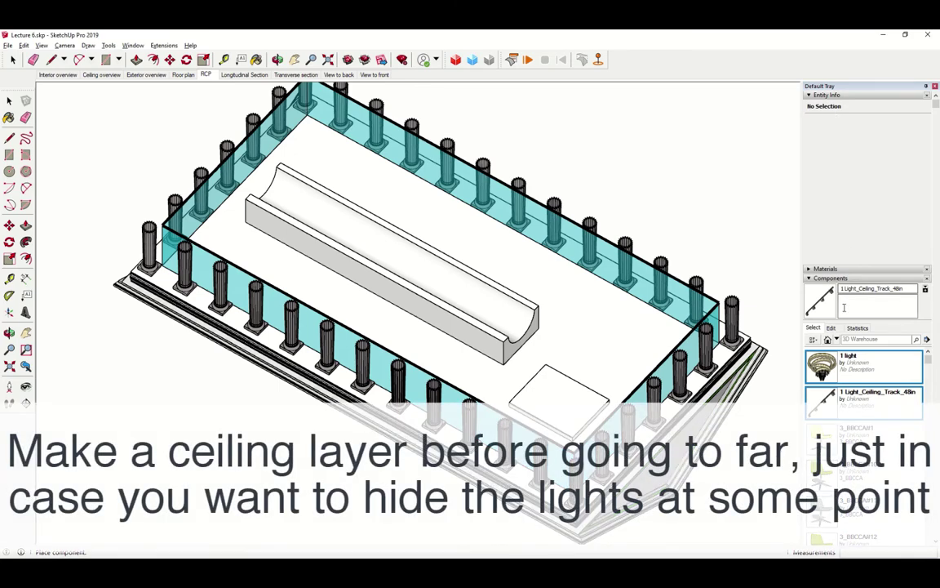
click(829, 95)
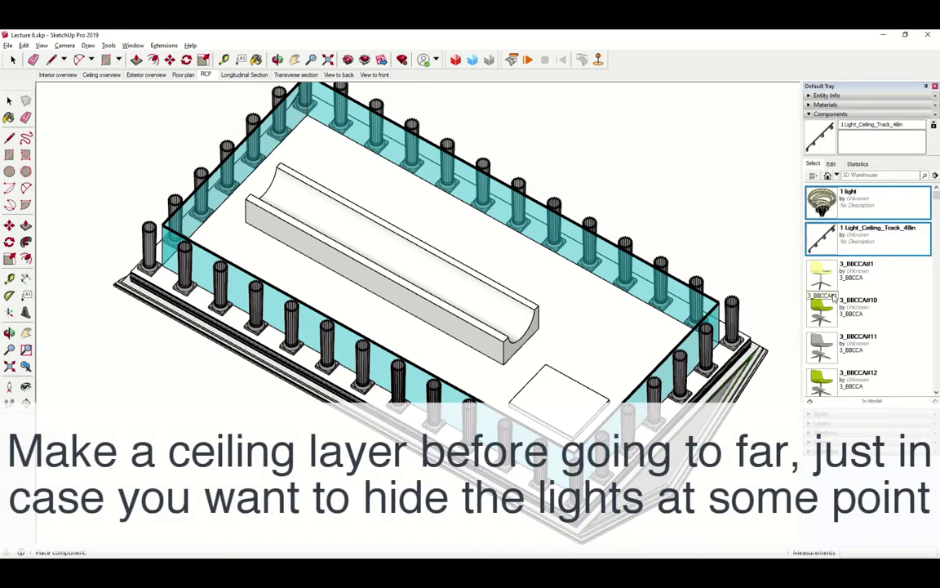
Make Ceiling the current layer in the Layers panel
click(825, 423)
drag(852, 250, 861, 353)
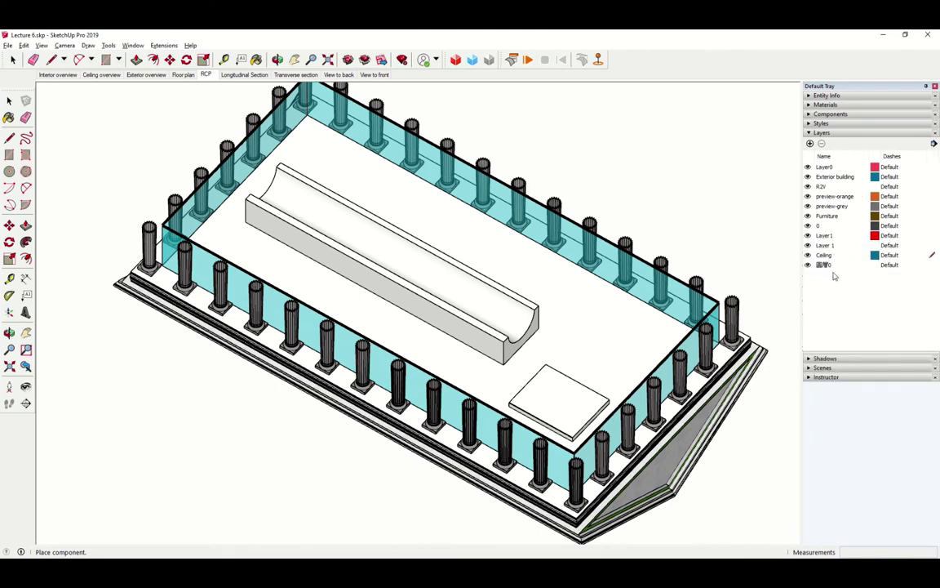
click(828, 256)
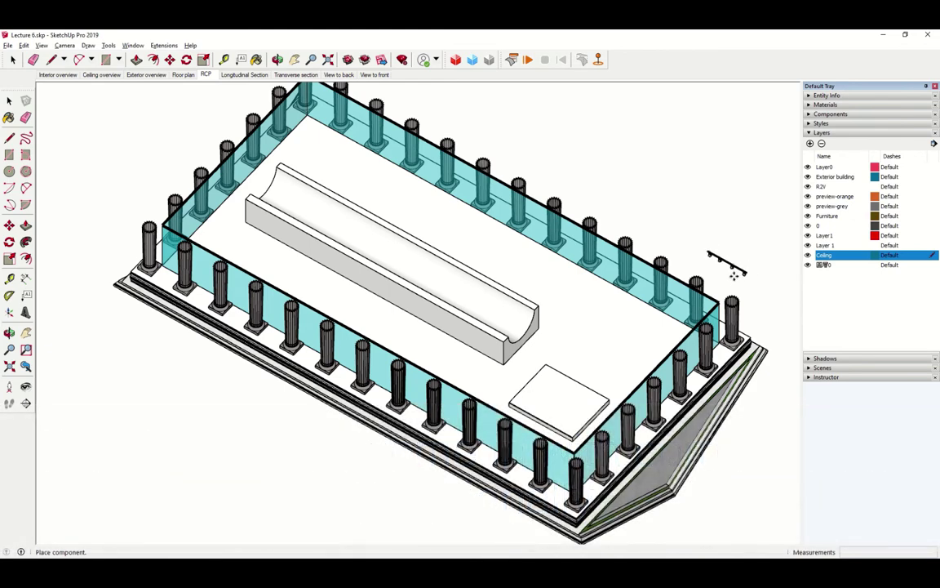
Place the track light on the top edge of the long ceiling trough
scroll(571, 359, up, 2)
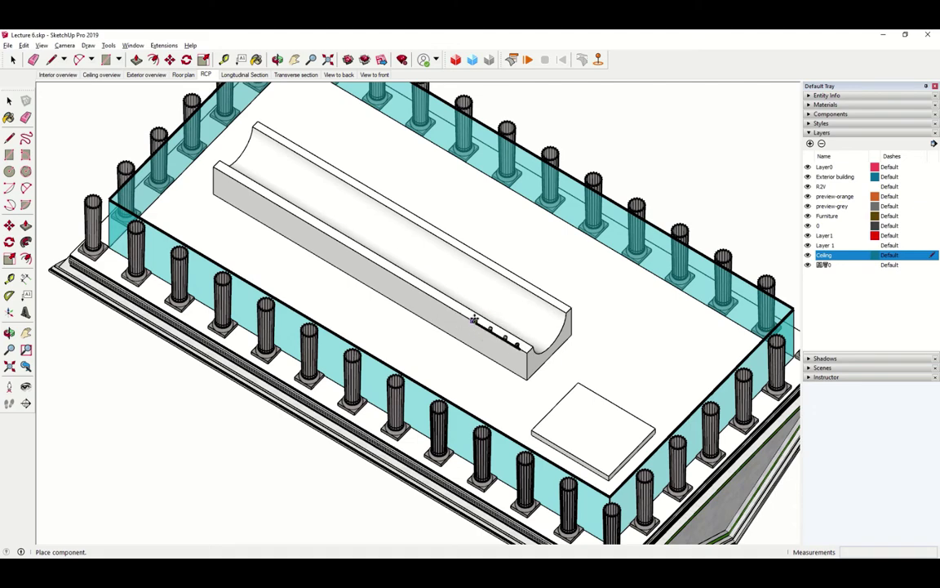
scroll(477, 322, up, 2)
scroll(475, 321, up, 1)
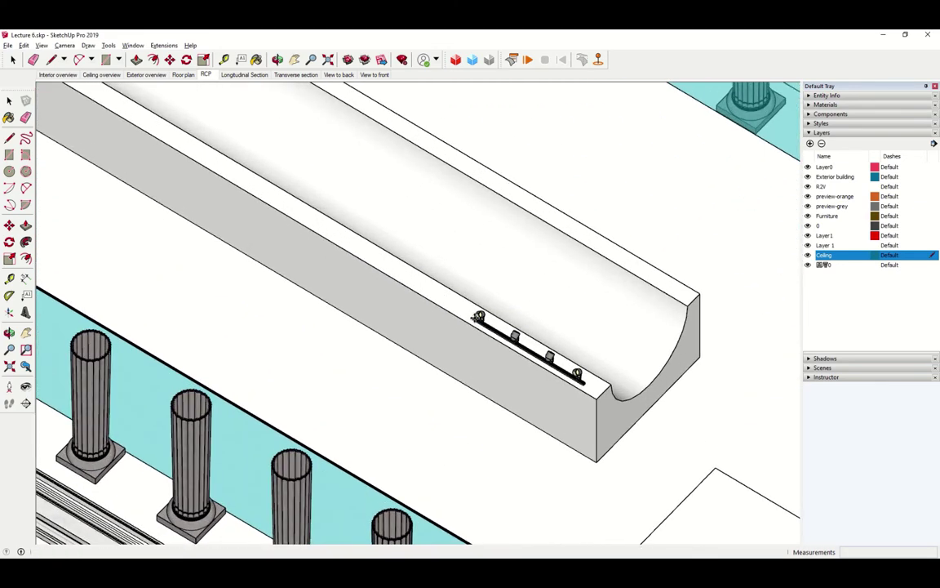
click(480, 319)
scroll(578, 383, up, 3)
mouse_move(579, 385)
middle_down()
mouse_move(515, 379)
mouse_move(542, 387)
middle_up()
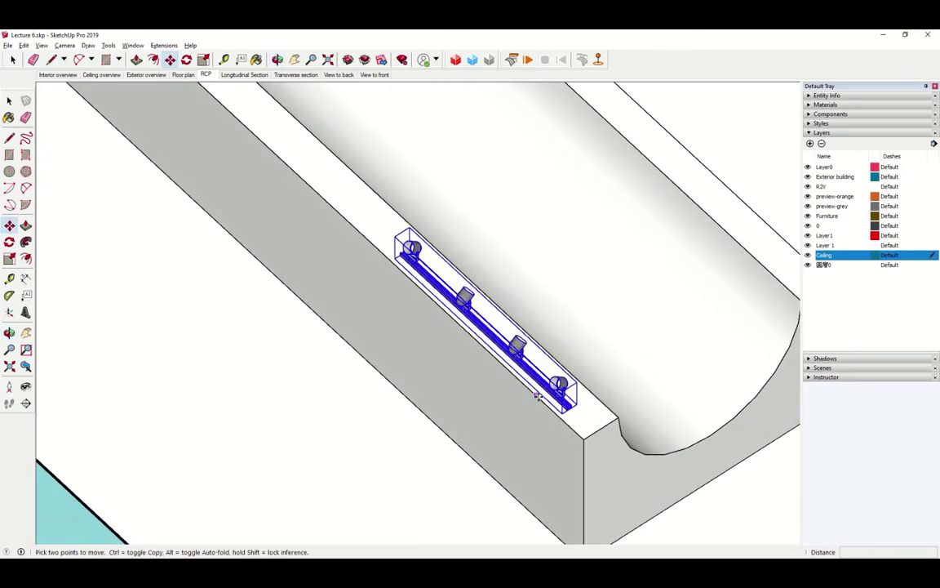
Adjust the track light's position with Move and recentre the view on the colonnade
click(581, 417)
scroll(585, 412, down, 5)
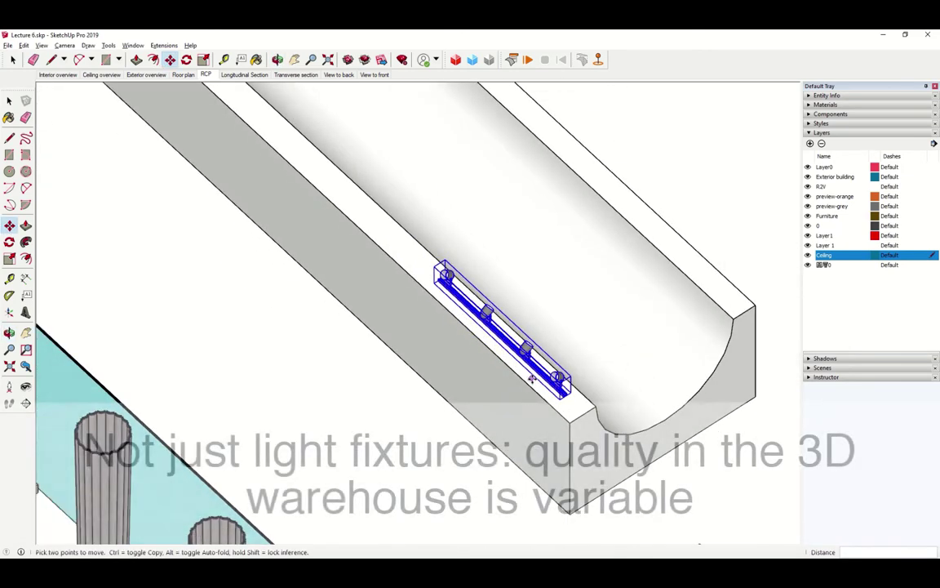
mouse_move(584, 412)
middle_down()
mouse_move(598, 427)
mouse_move(553, 415)
middle_up()
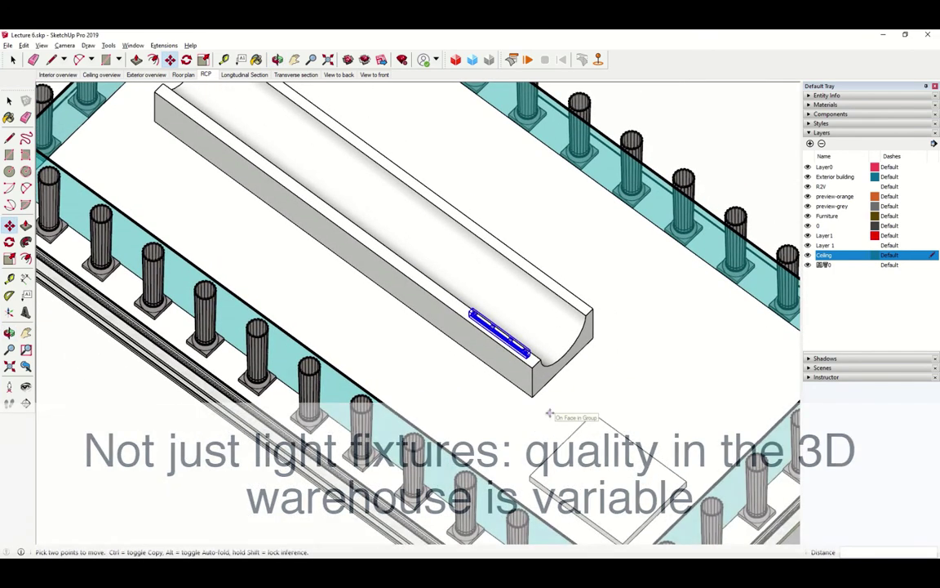
scroll(608, 416, down, 4)
middle_drag(619, 411, 560, 373)
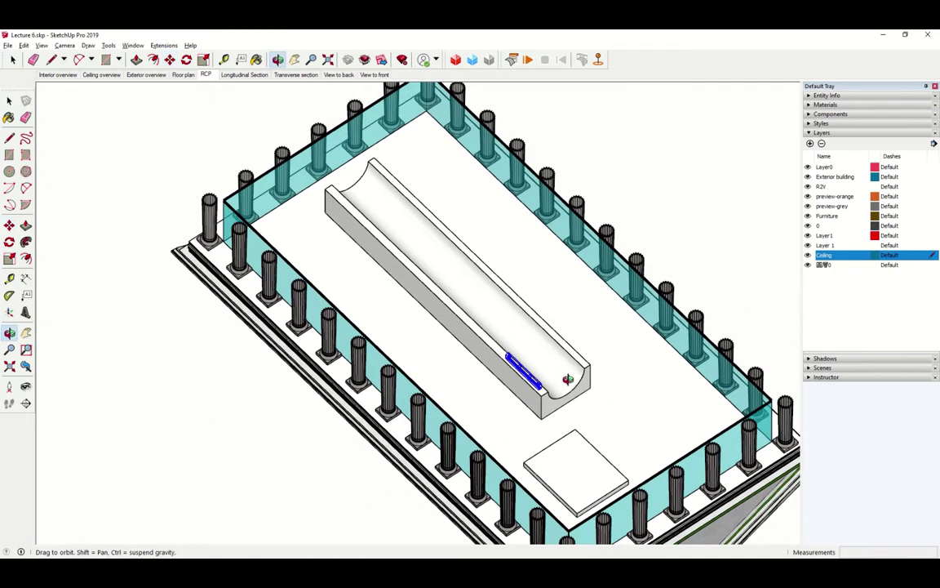
drag(567, 378, 620, 399)
key(m)
key(space)
key(h)
drag(466, 238, 364, 177)
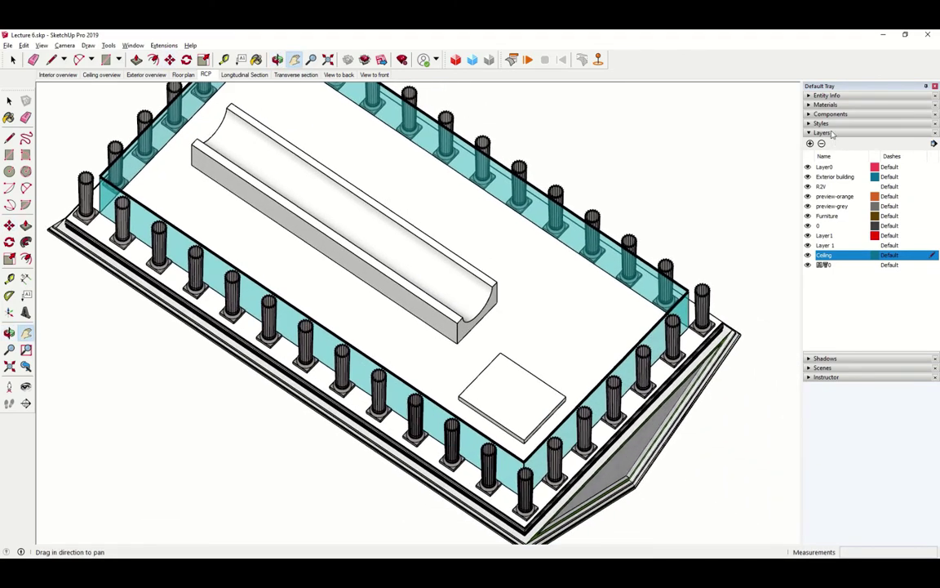
Drop the 1 light chandelier component near the colonnade's front corner
click(832, 133)
click(830, 115)
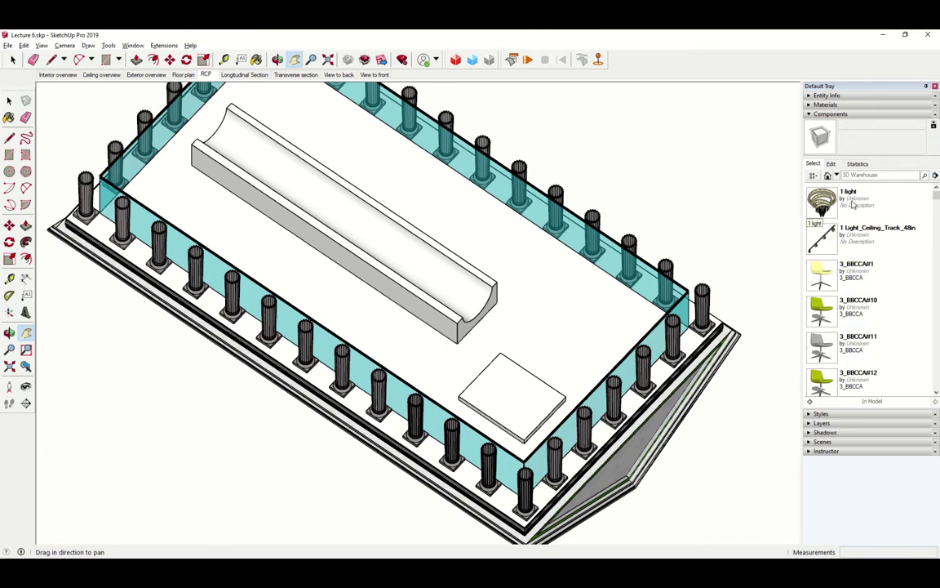
click(822, 201)
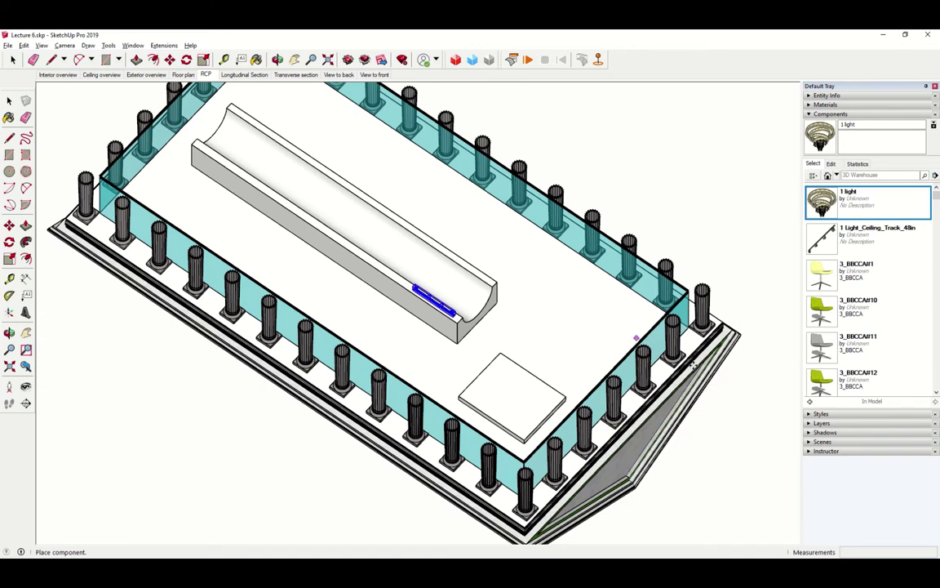
click(648, 420)
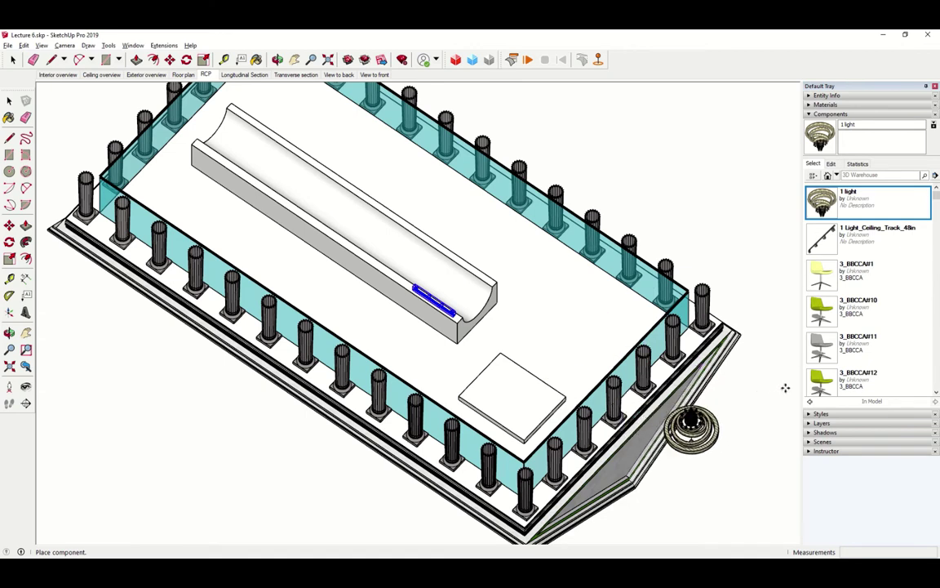
click(720, 390)
middle_drag(710, 384, 606, 243)
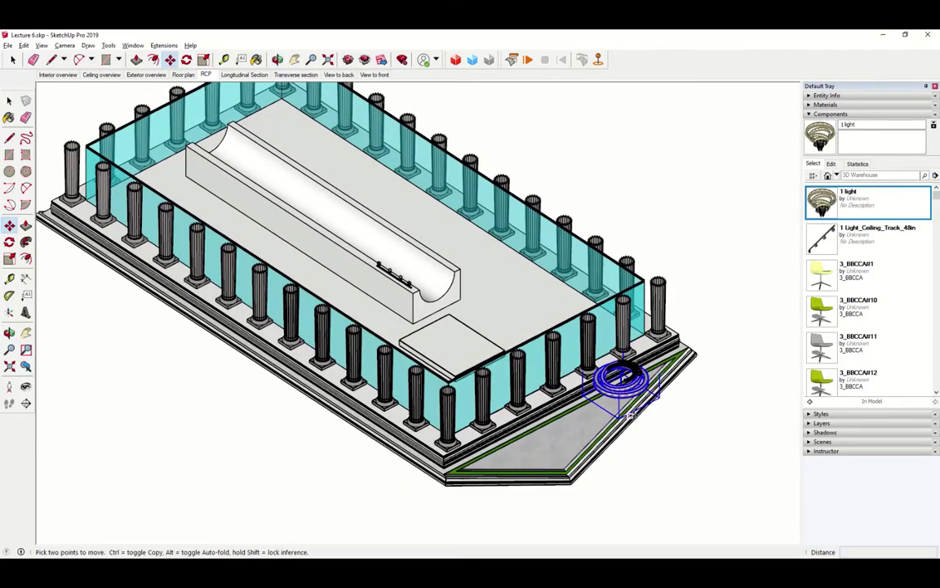
Lift the chandelier along the blue axis up into the ceiling
middle_drag(630, 414, 616, 367)
scroll(615, 366, up, 5)
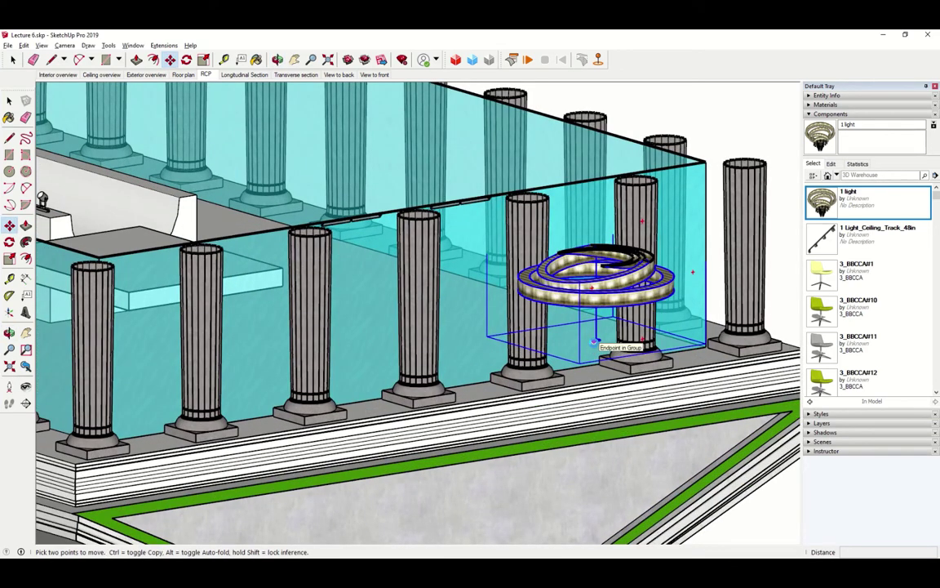
scroll(596, 342, up, 6)
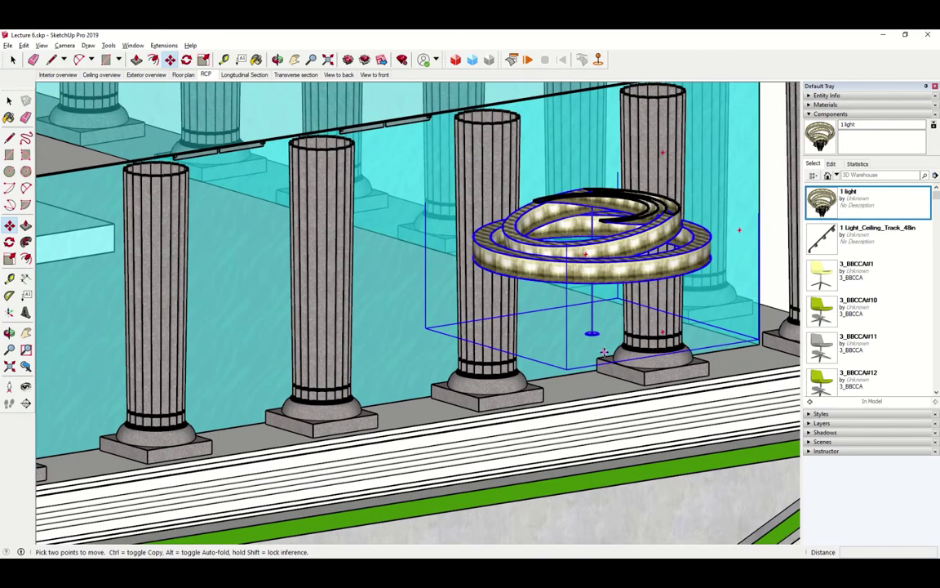
scroll(543, 327, up, 4)
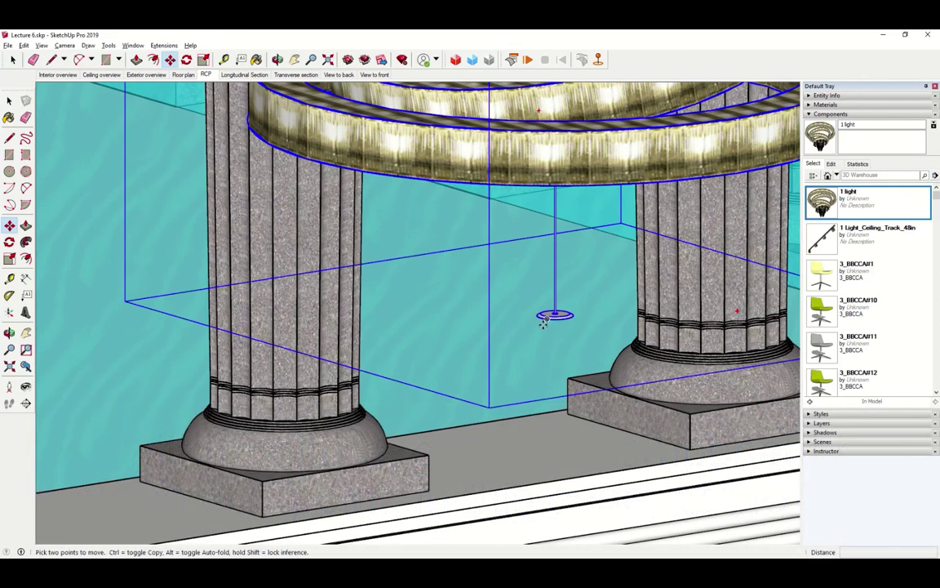
click(553, 321)
scroll(547, 314, down, 6)
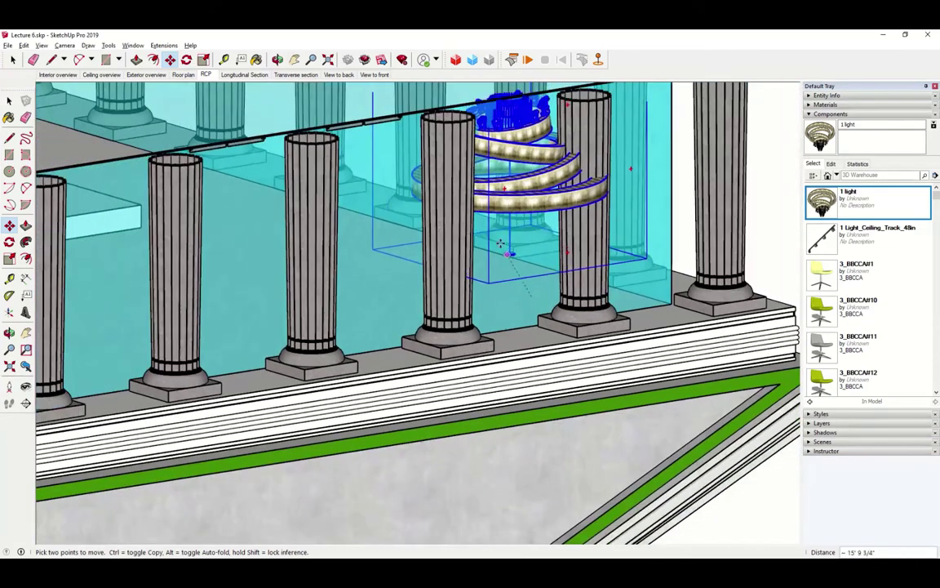
middle_drag(500, 243, 298, 255)
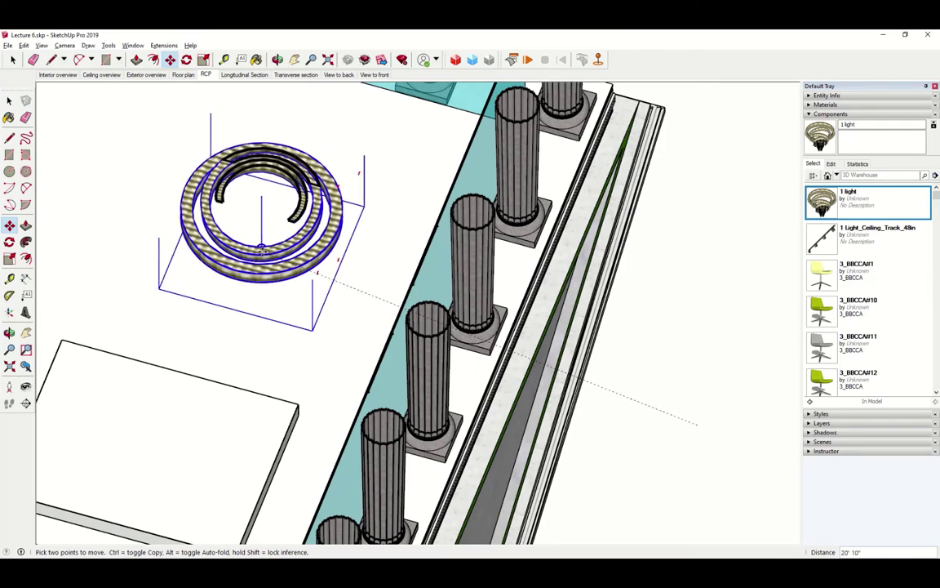
middle_drag(261, 240, 467, 131)
middle_drag(424, 167, 369, 222)
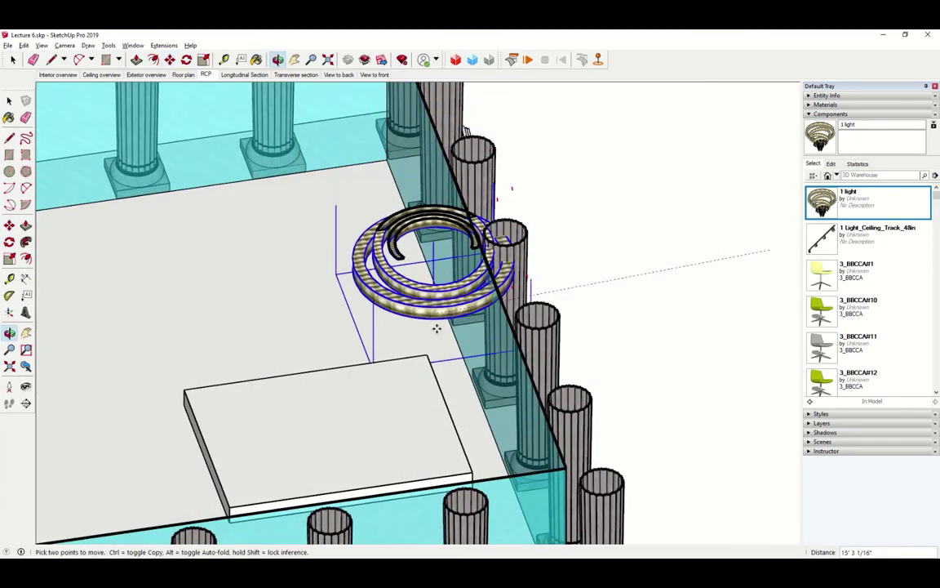
middle_drag(449, 308, 637, 293)
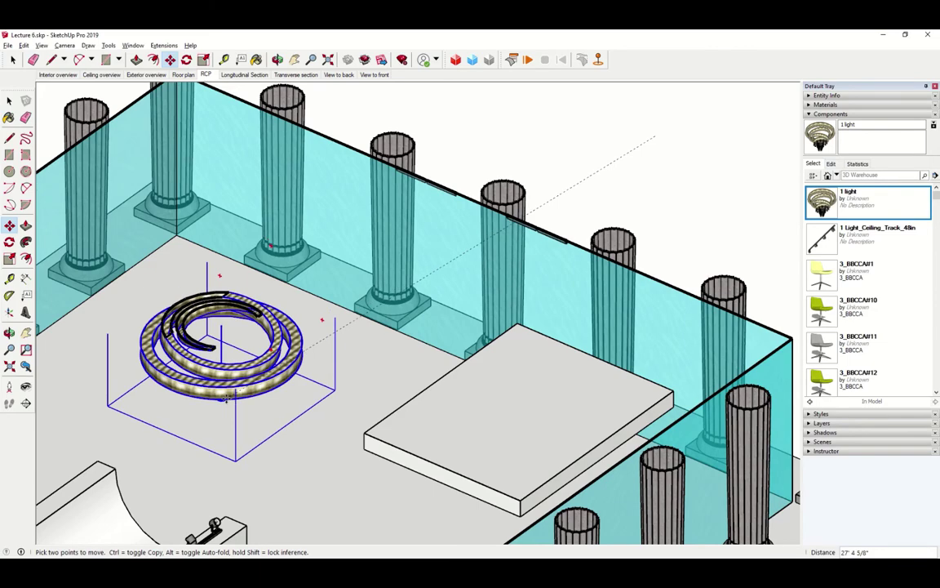
middle_drag(260, 402, 220, 364)
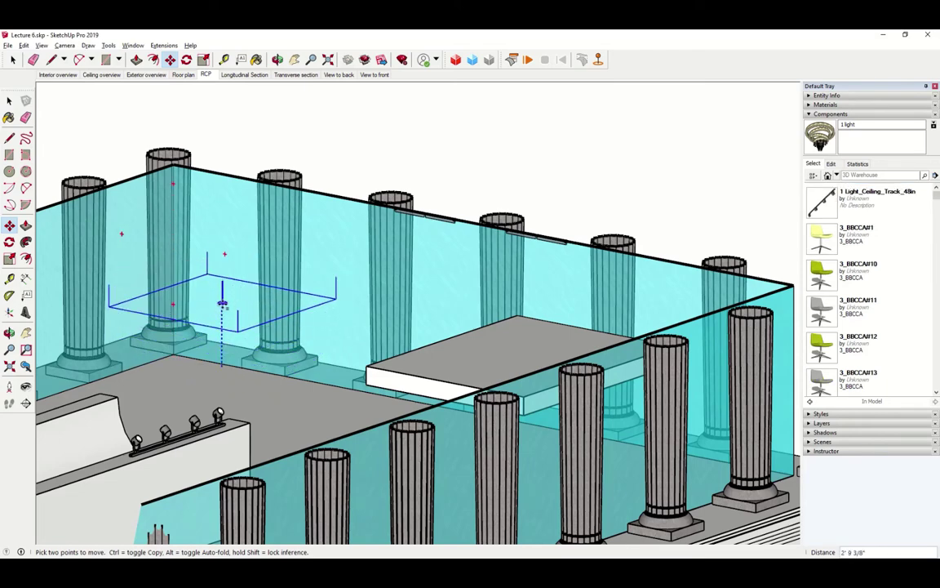
click(499, 441)
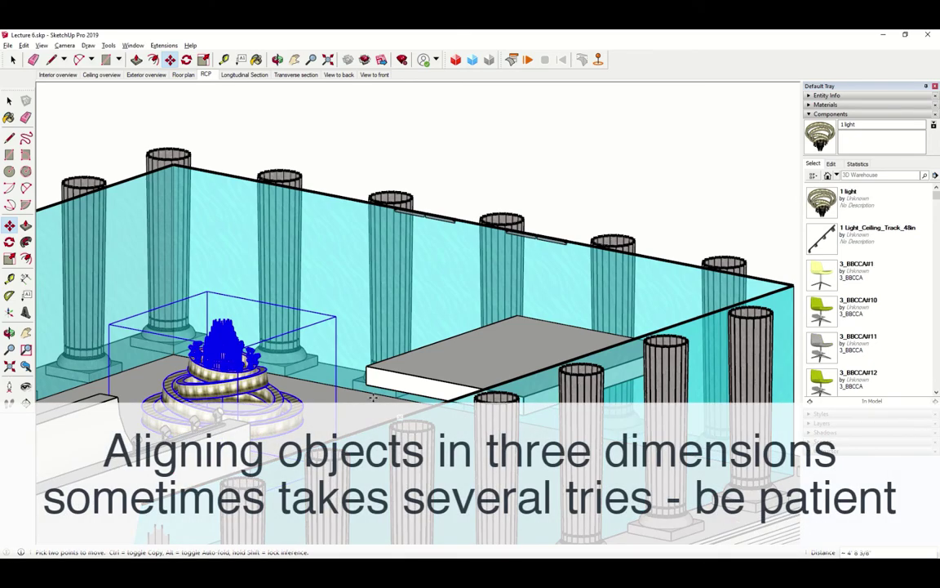
Shift the chandelier left so it sits between the long trough and the rectangular slab
middle_drag(372, 398, 425, 359)
key(m)
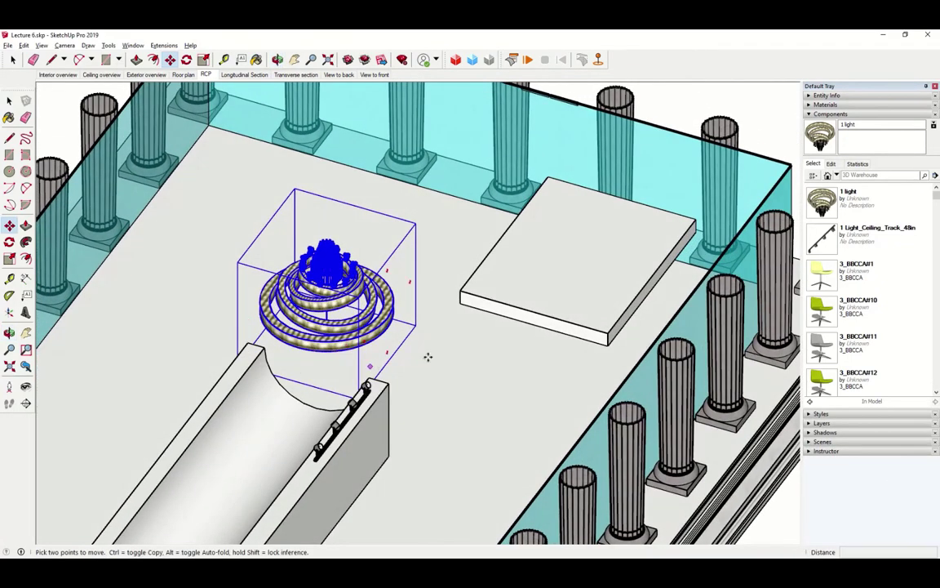
click(429, 382)
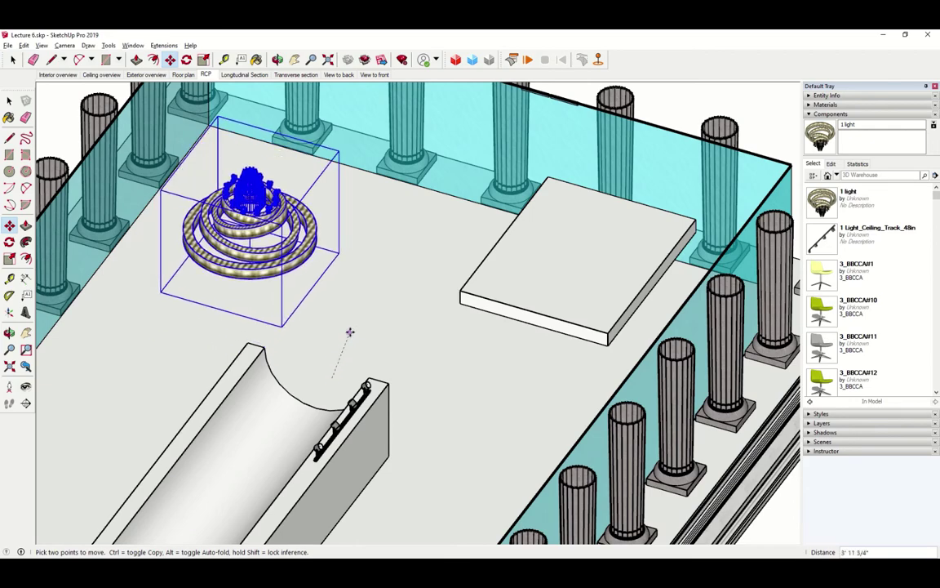
middle_drag(360, 325, 257, 163)
Check the chandelier from the View to back scene, then switch to the FormFonts lighting search in Chrome
click(339, 75)
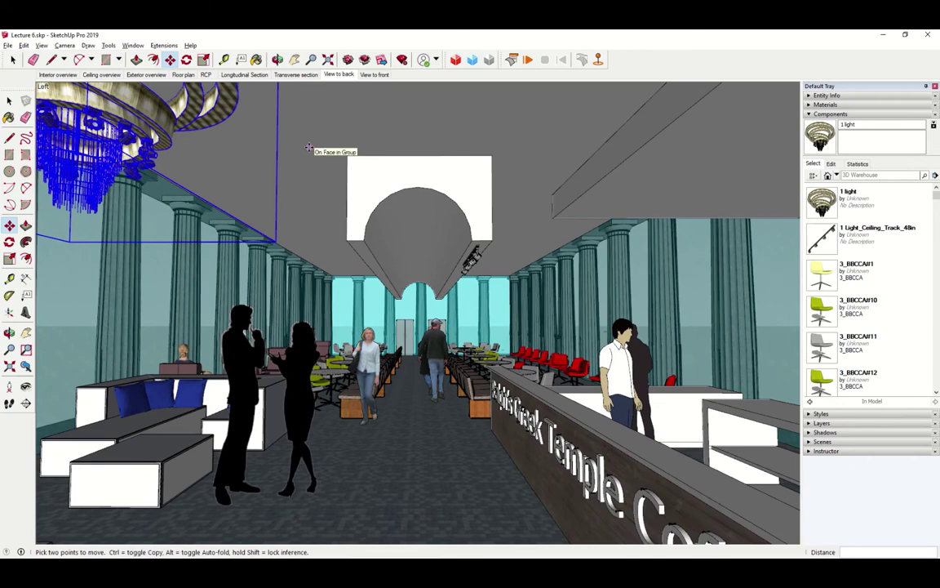
key(space)
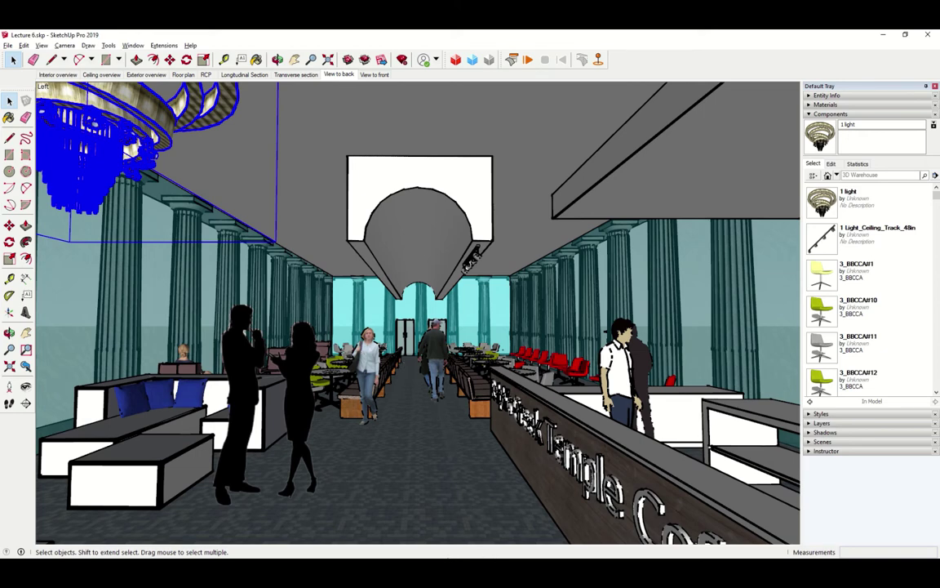
key(alt+Tab)
key(Tab)
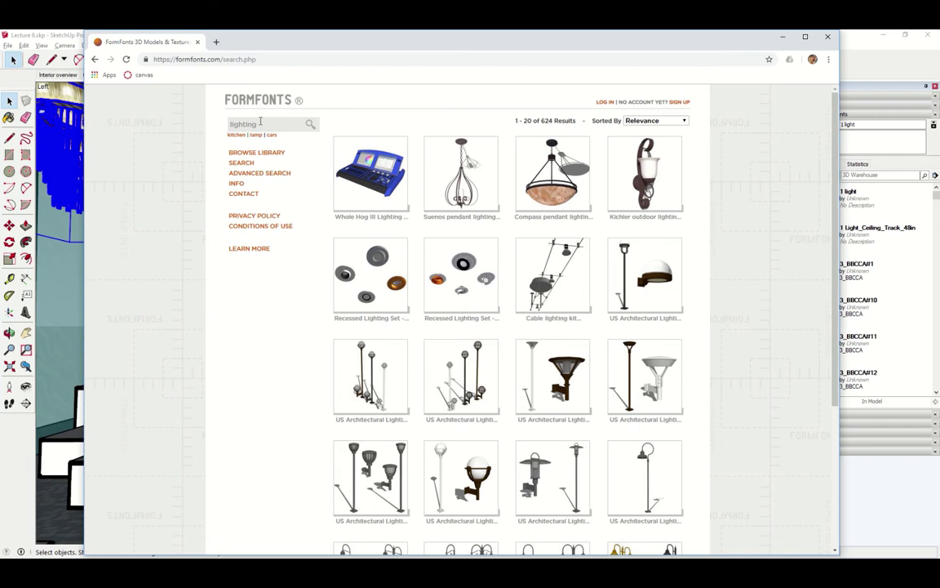
Page through the FormFonts 'lighting' results to items 81–100 of 624
click(260, 124)
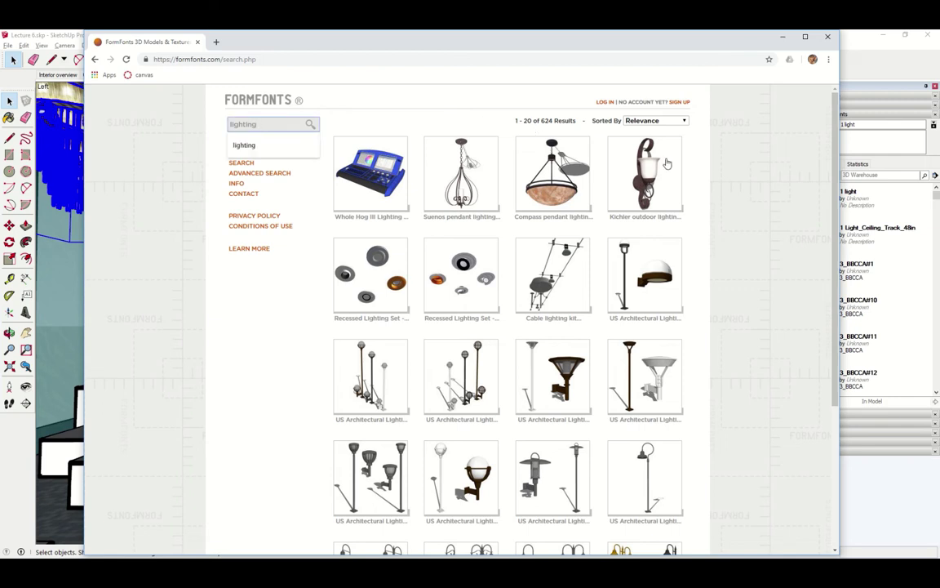
scroll(822, 147, down, 4)
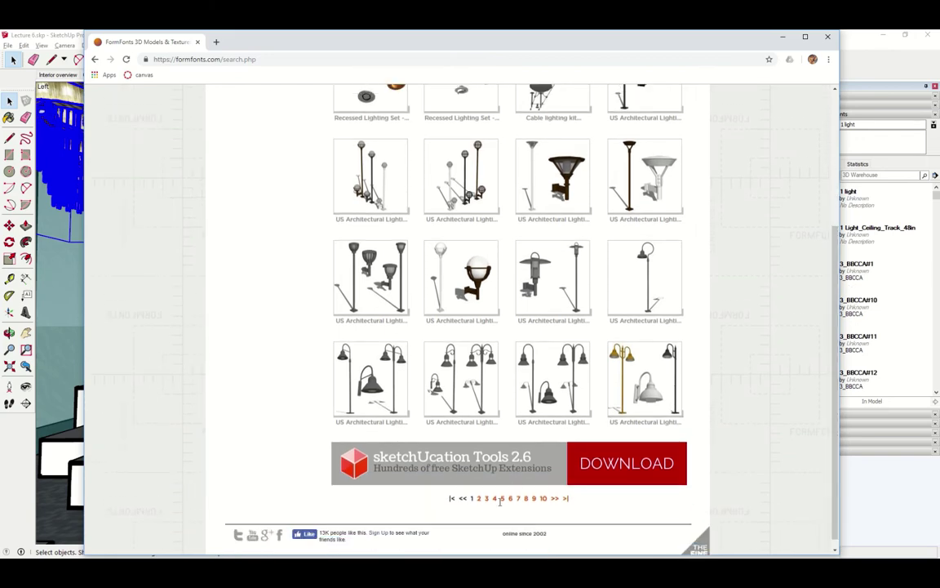
click(525, 498)
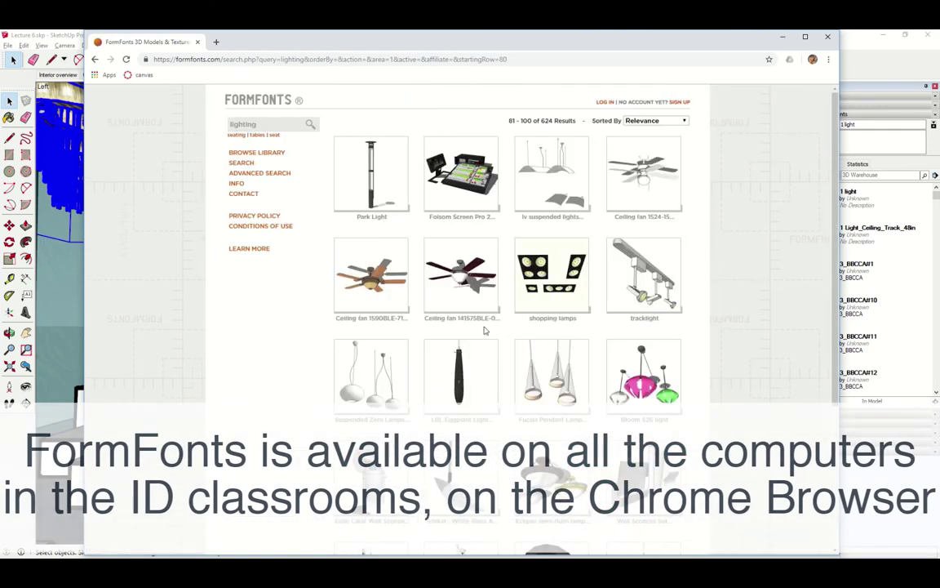
scroll(467, 417, down, 3)
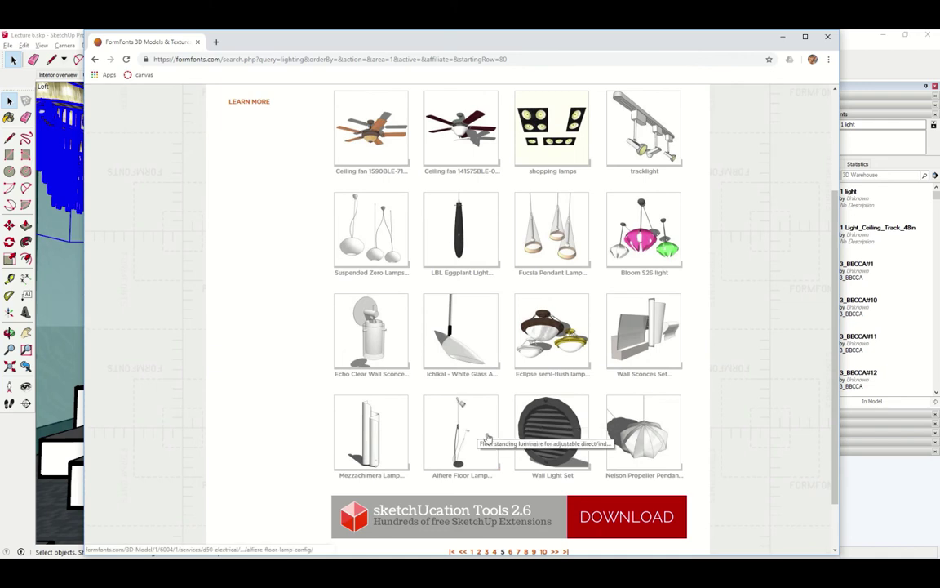
scroll(488, 438, up, 3)
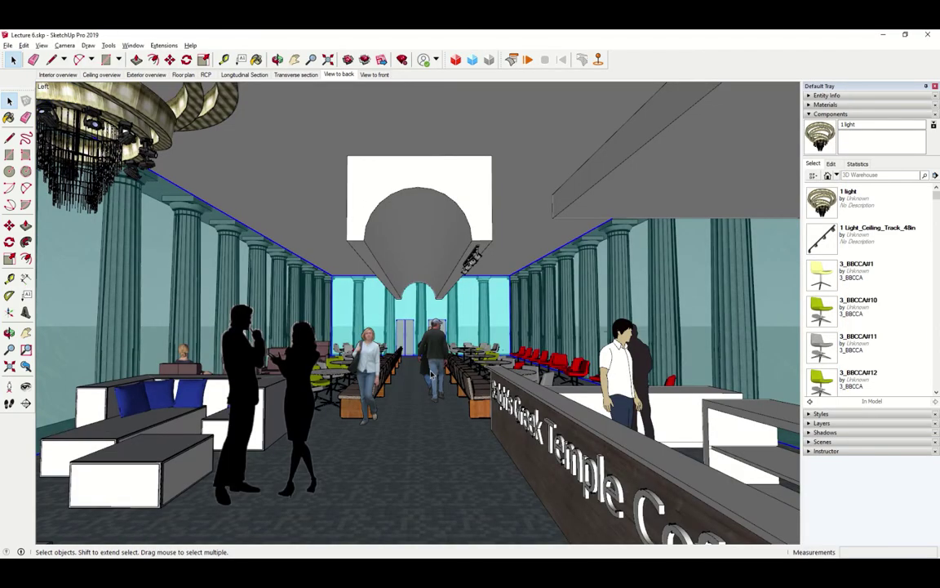
Switch to the RCP scene, zoom in and tilt it to inspect the ceiling trough and track light
mouse_move(387, 333)
middle_down()
mouse_move(422, 359)
mouse_move(164, 210)
middle_up()
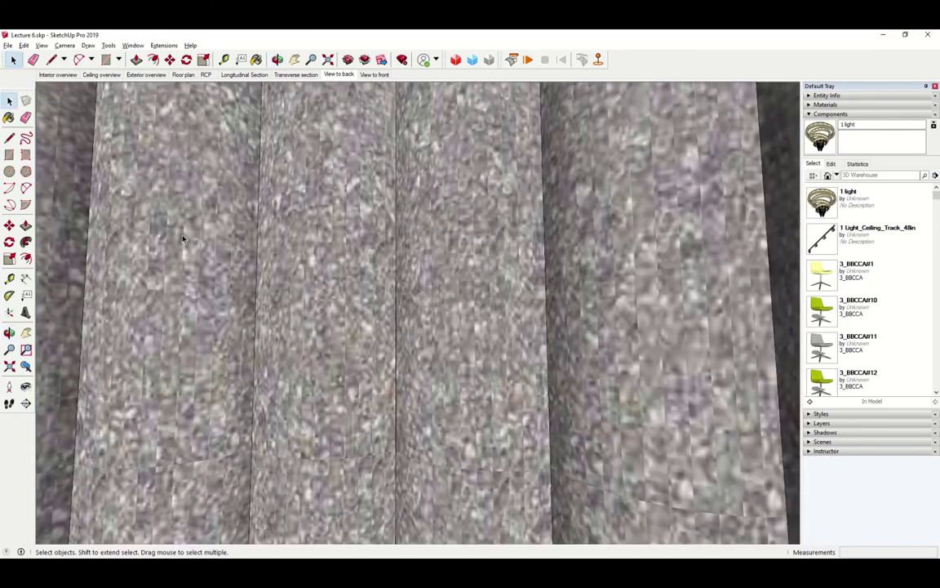
click(206, 74)
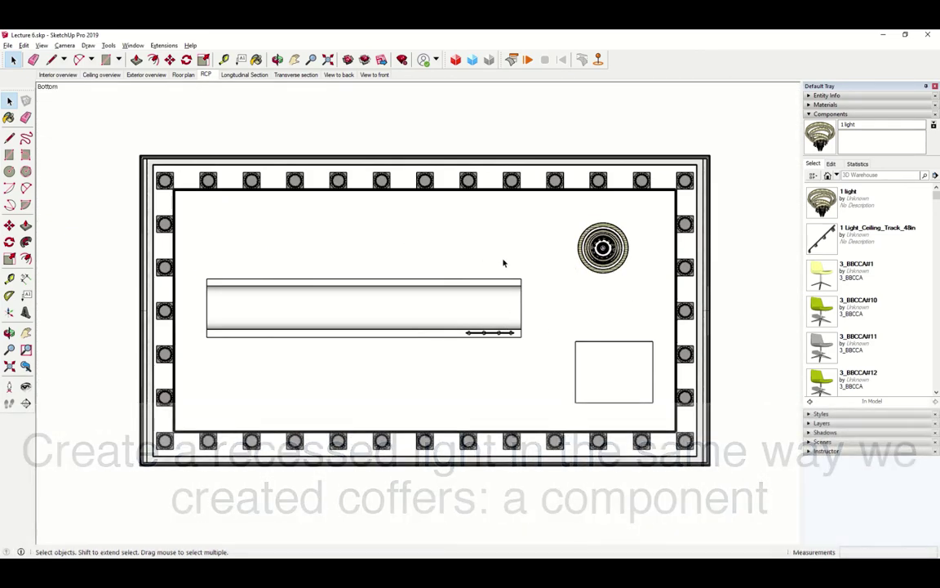
scroll(509, 262, up, 3)
scroll(502, 231, up, 1)
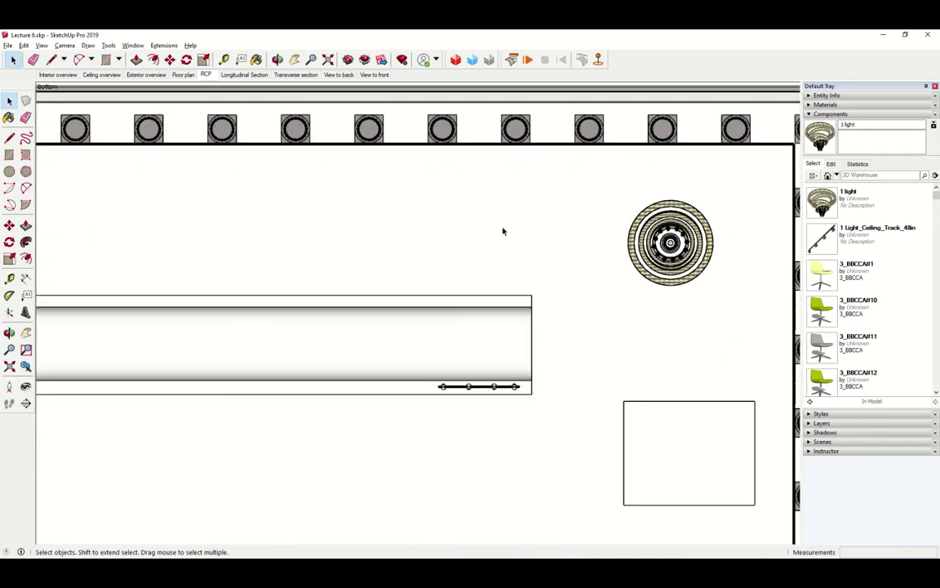
middle_drag(517, 242, 552, 194)
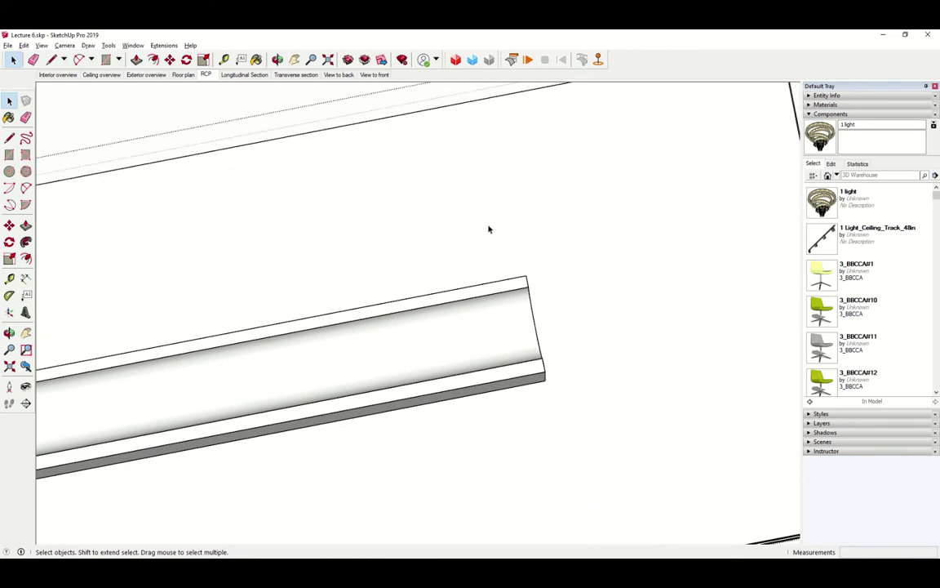
middle_drag(463, 229, 447, 197)
scroll(457, 208, up, 3)
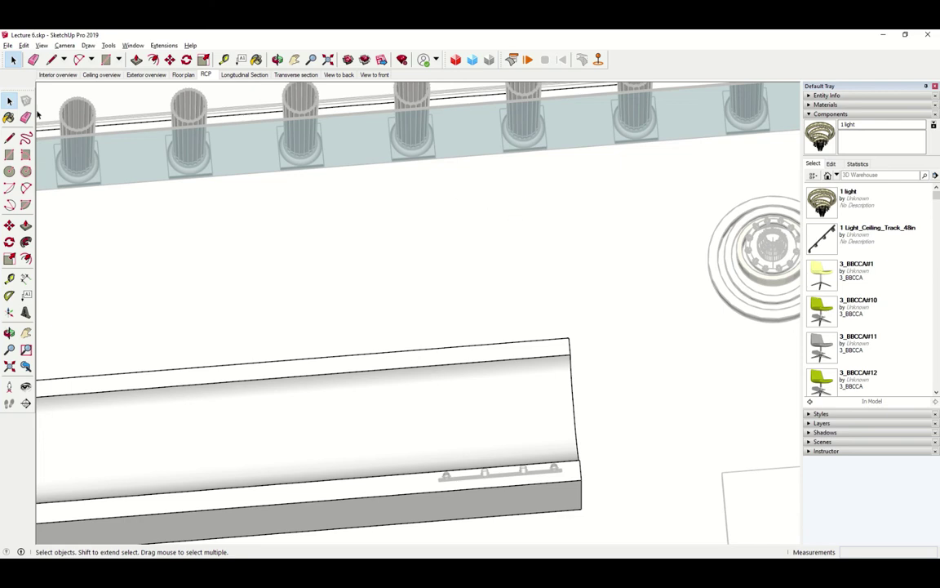
Draw a 4" radius circle on the ceiling, push it 6" into the face and select it
click(9, 171)
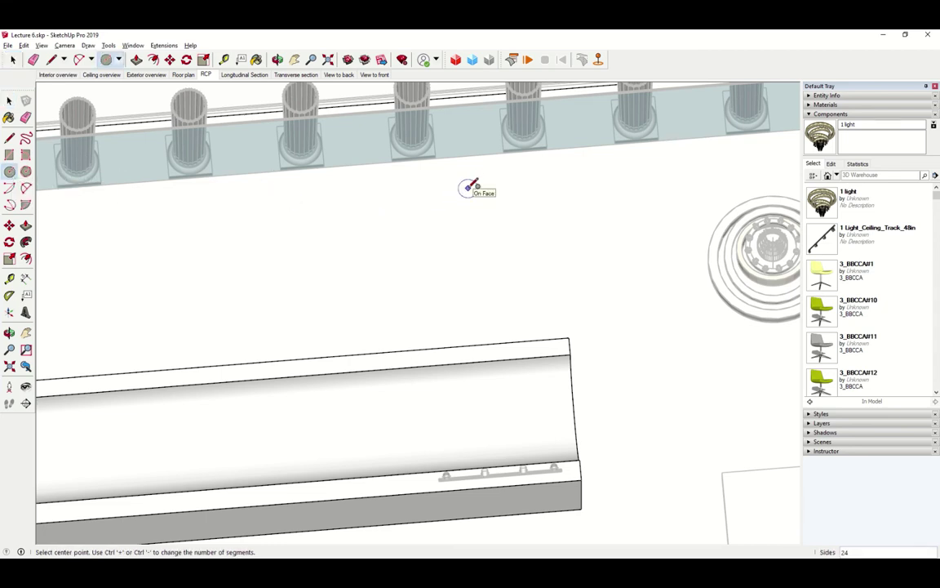
click(475, 187)
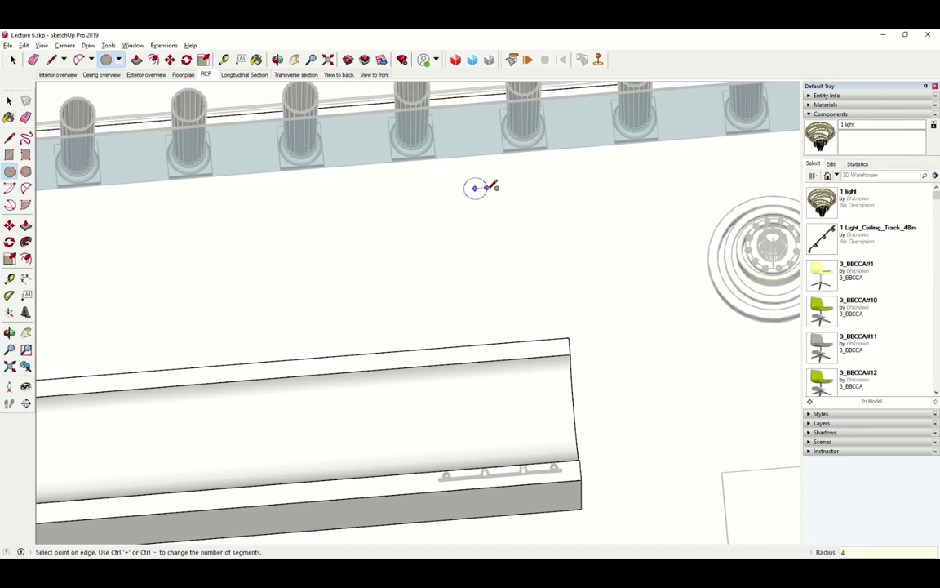
click(488, 189)
scroll(476, 191, up, 5)
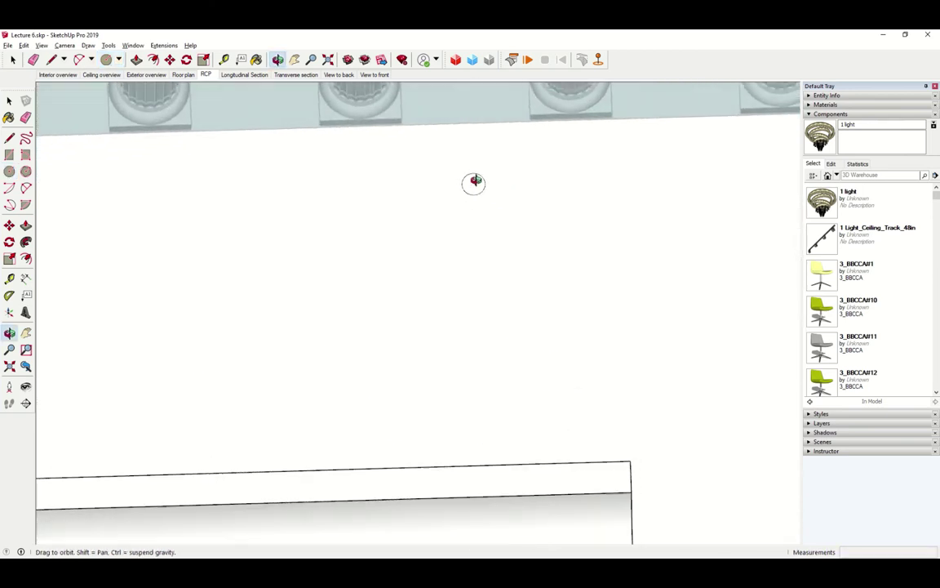
key(p)
click(474, 184)
click(476, 191)
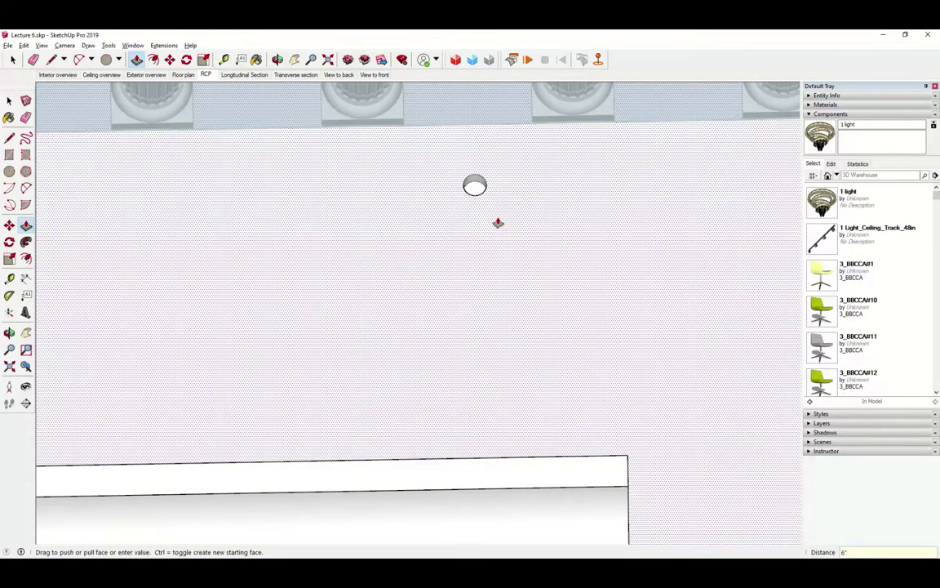
key(space)
click(475, 184)
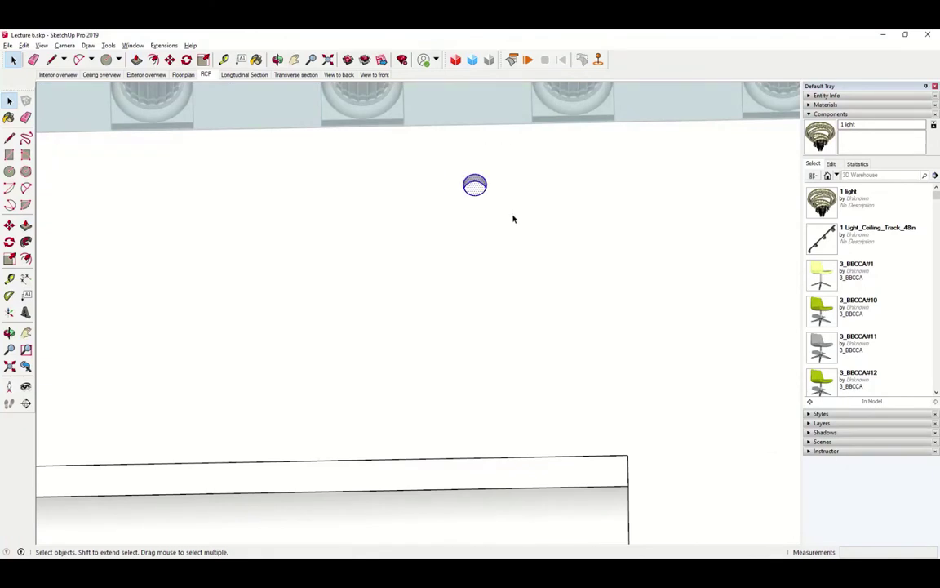
Create a component named 'Recessed can' from the recessed circle face
right_click(474, 190)
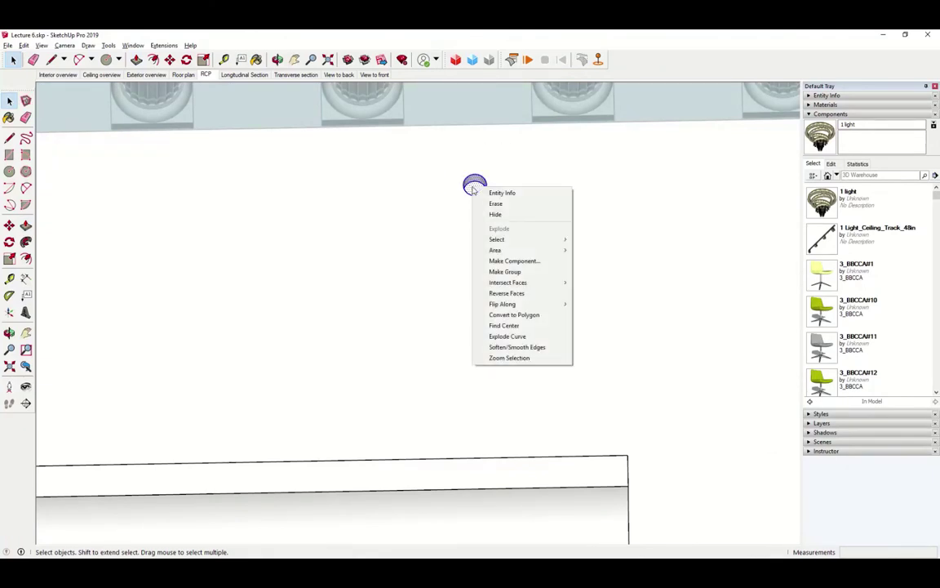
click(506, 261)
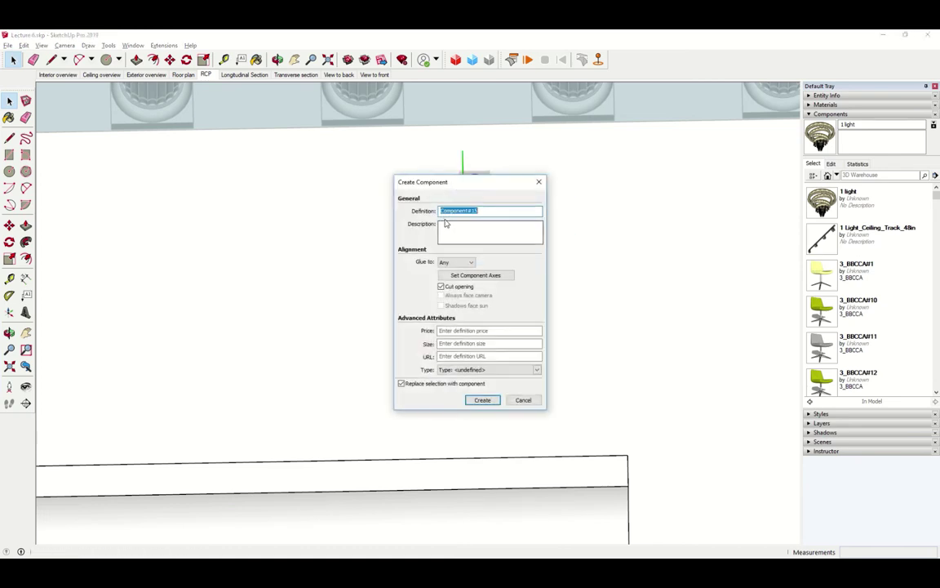
text(Recessed can)
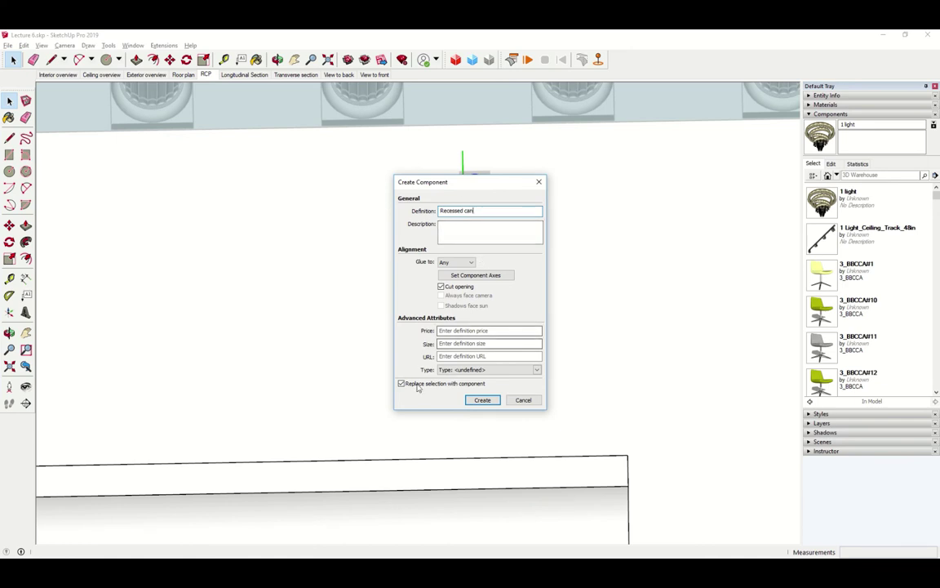
click(484, 400)
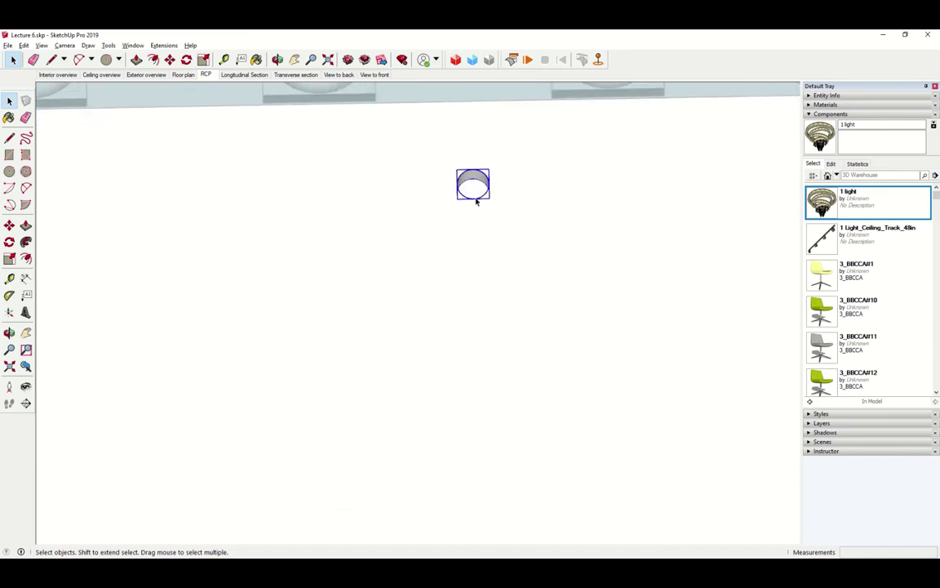
Offset the can's top rim outward and raise the trim ring 0.1
mouse_move(473, 192)
middle_down()
mouse_move(456, 196)
mouse_move(419, 160)
mouse_move(478, 206)
mouse_move(491, 193)
mouse_move(474, 177)
middle_up()
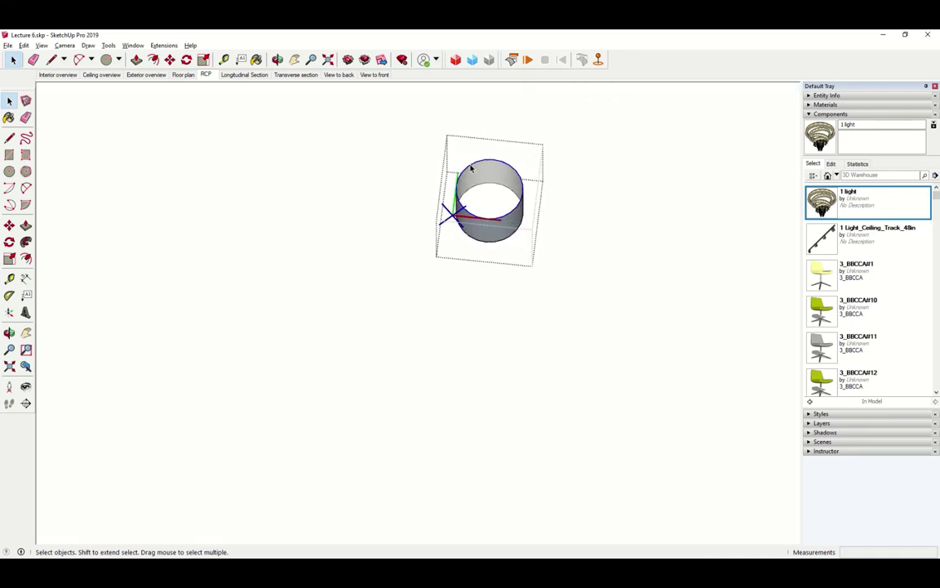
click(155, 61)
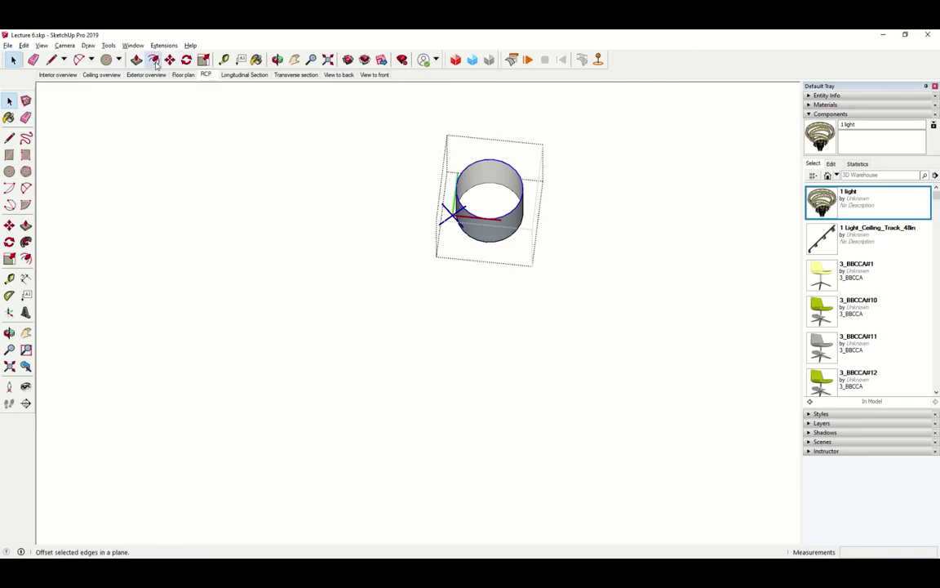
click(468, 167)
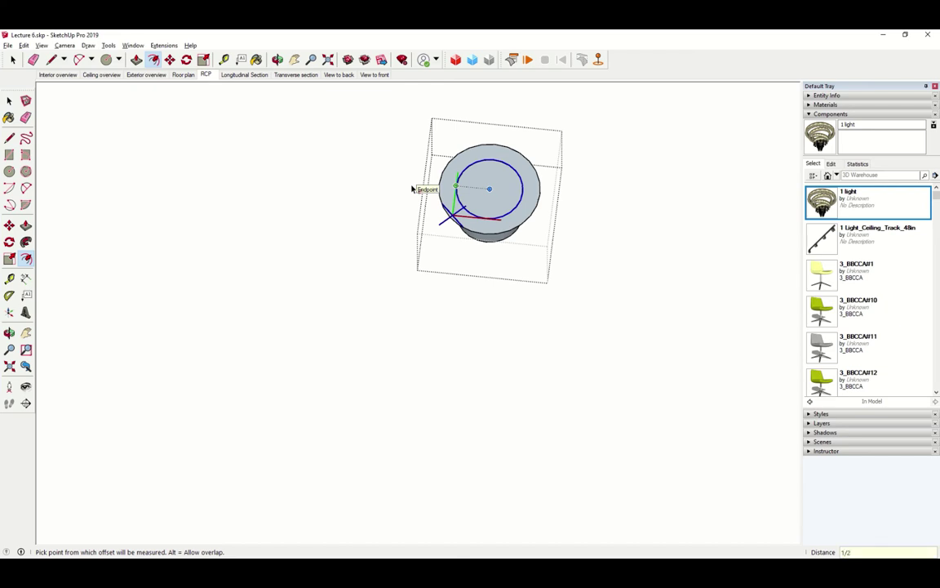
scroll(415, 188, up, 3)
middle_drag(445, 163, 470, 166)
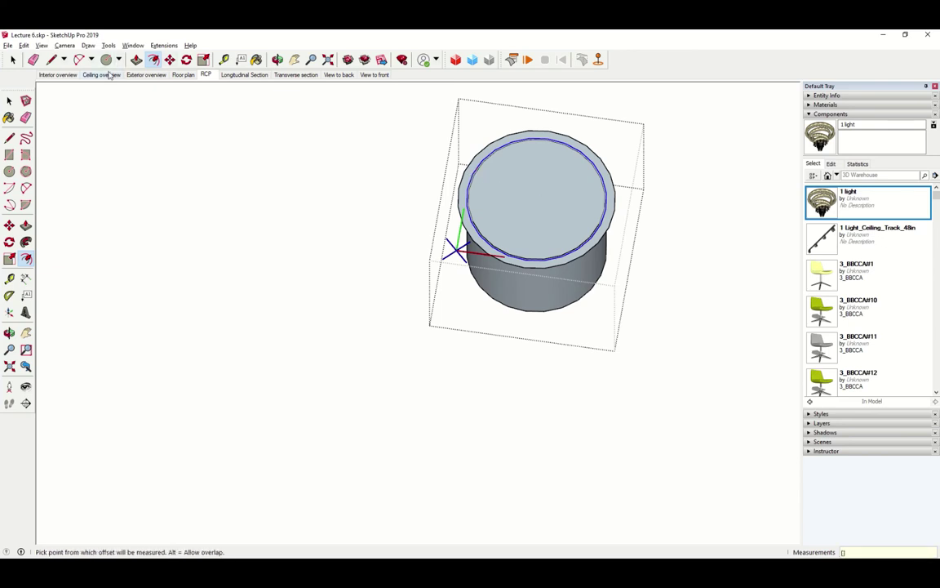
key(p)
drag(473, 177, 466, 173)
click(467, 172)
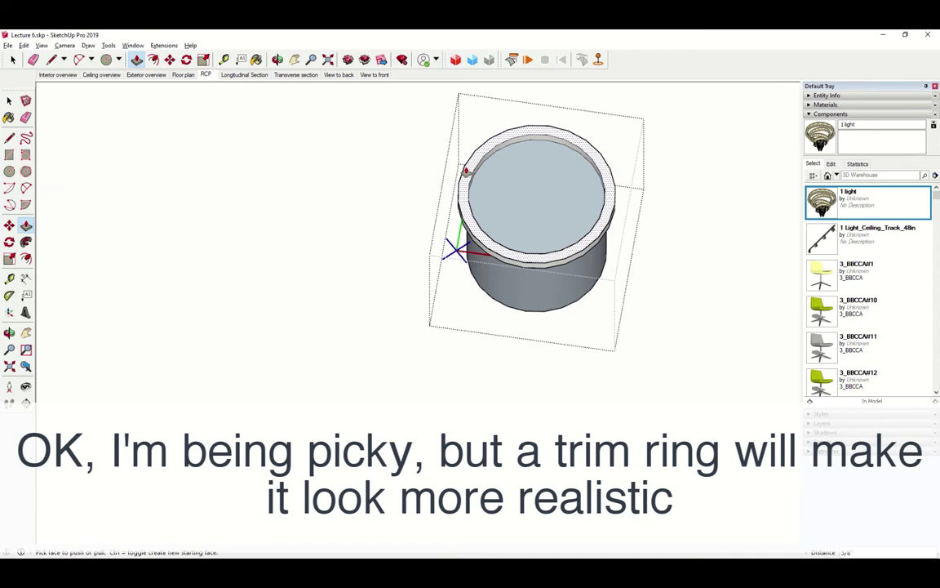
text(.1)
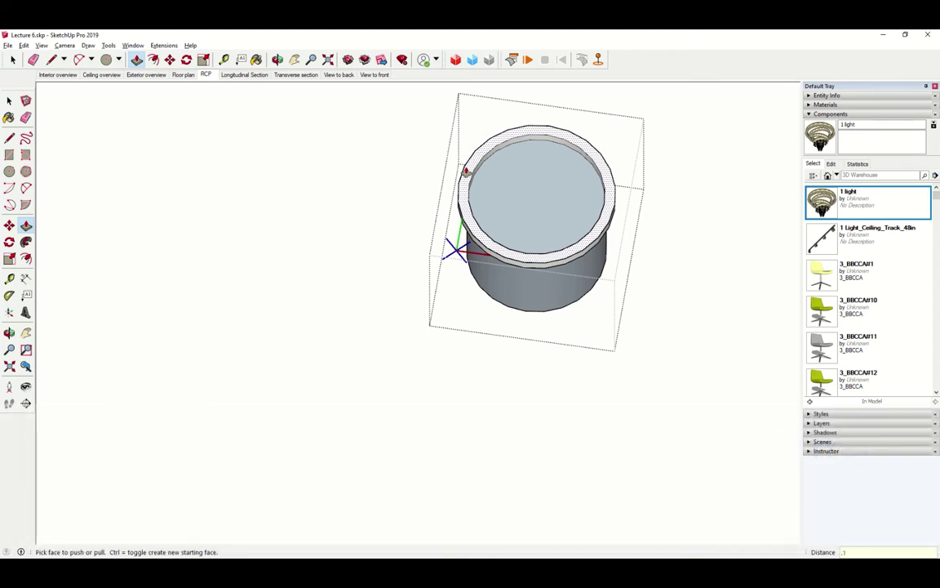
key(Return)
Delete the inner top face to leave the can as an open cylinder
click(478, 168)
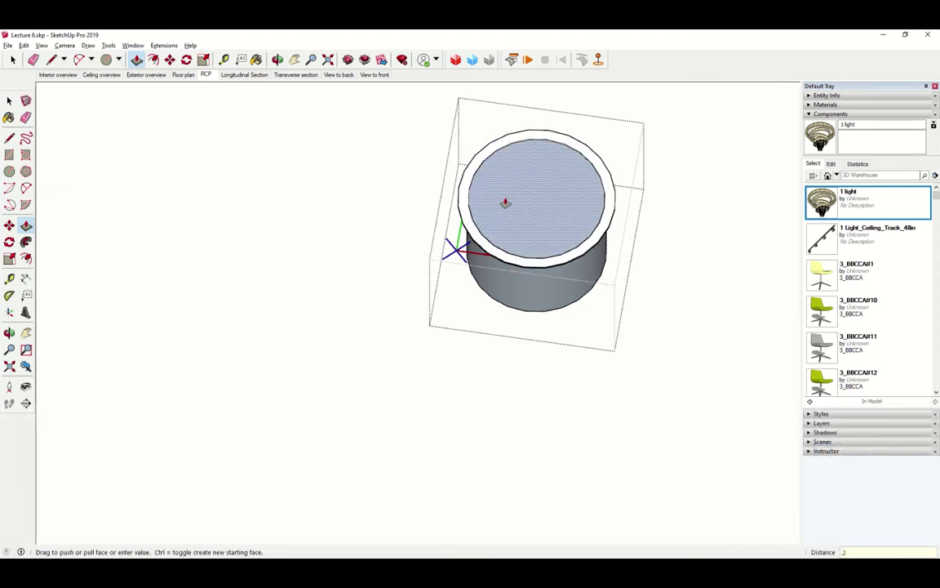
key(space)
click(527, 209)
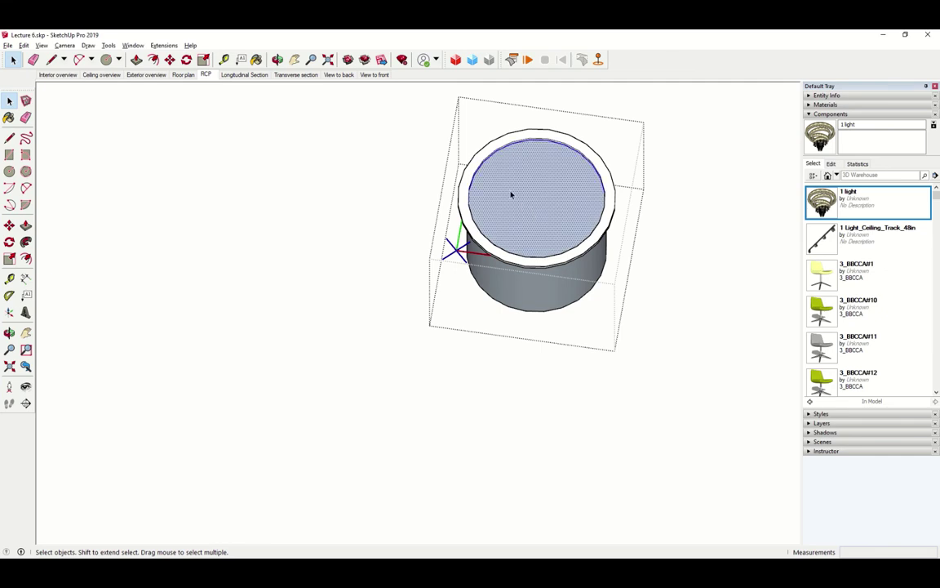
click(544, 201)
key(Delete)
middle_drag(537, 222, 456, 193)
scroll(541, 235, up, 3)
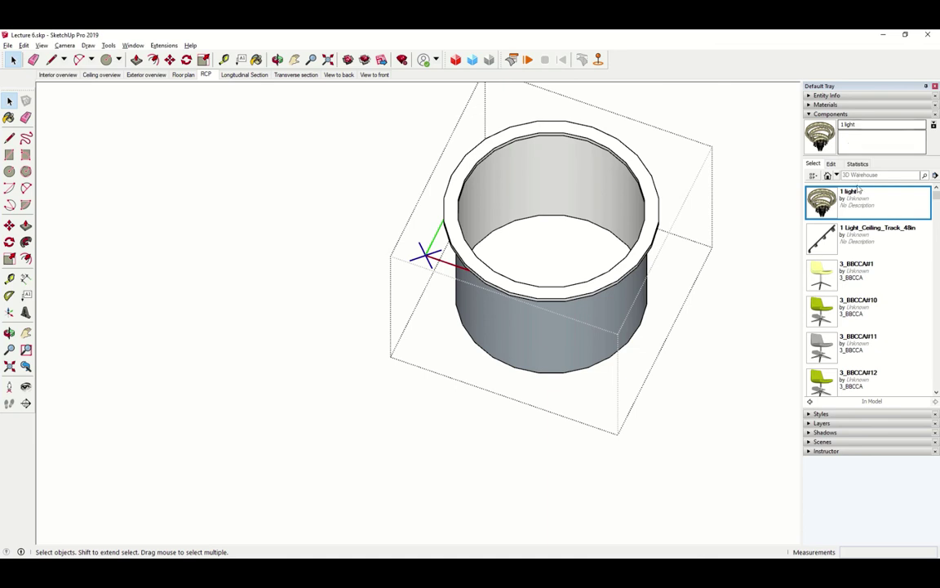
Paint the can's trim ring navy with Color 108
click(824, 105)
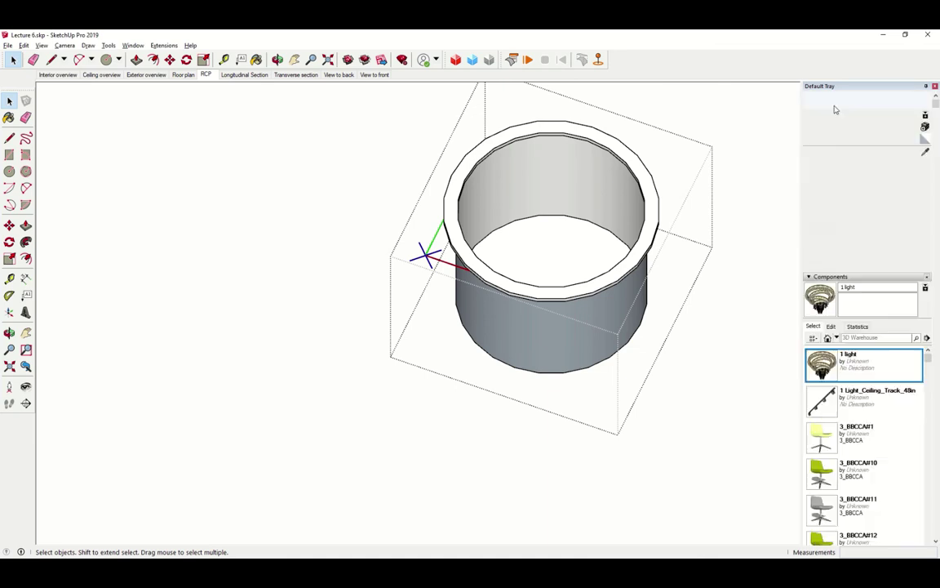
scroll(863, 207, down, 3)
click(893, 262)
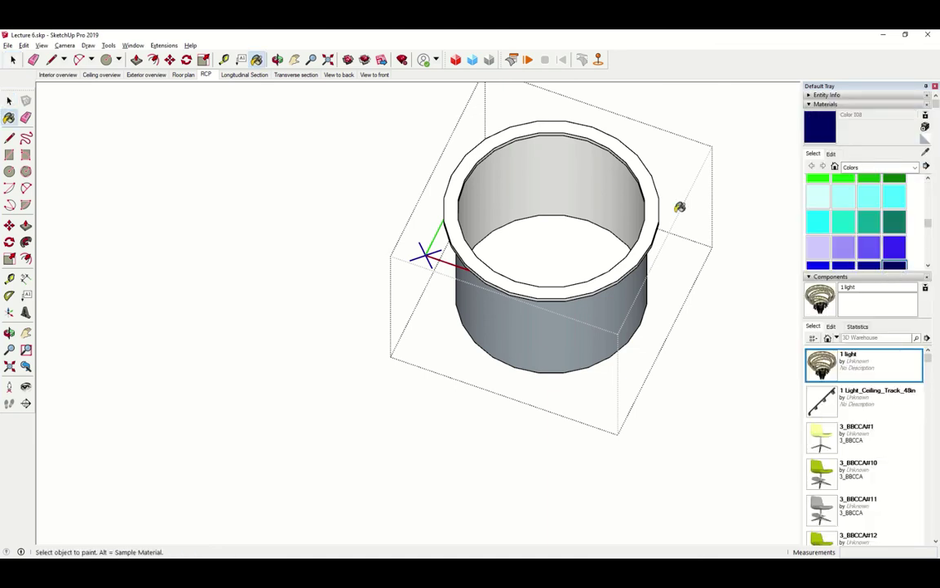
click(656, 199)
middle_drag(669, 221, 625, 199)
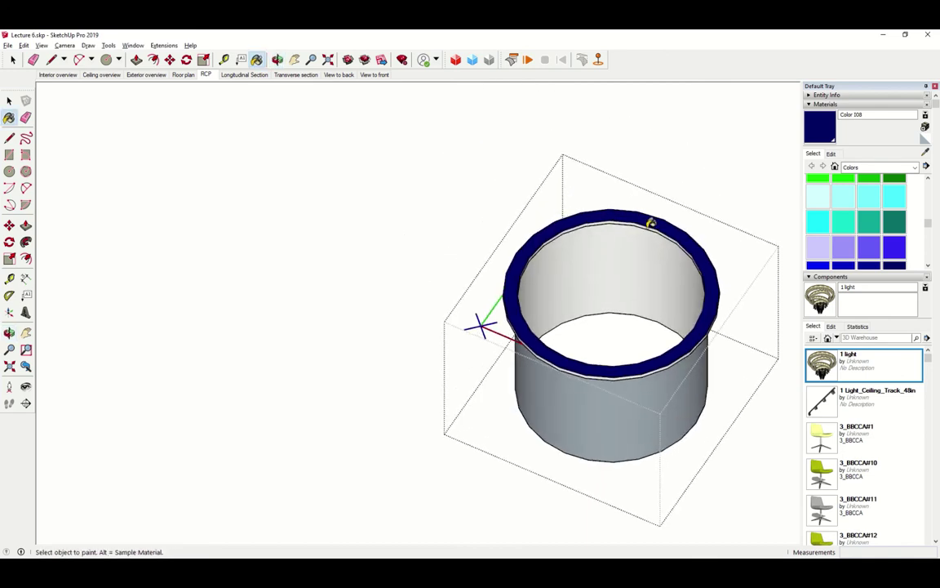
middle_drag(651, 222, 705, 404)
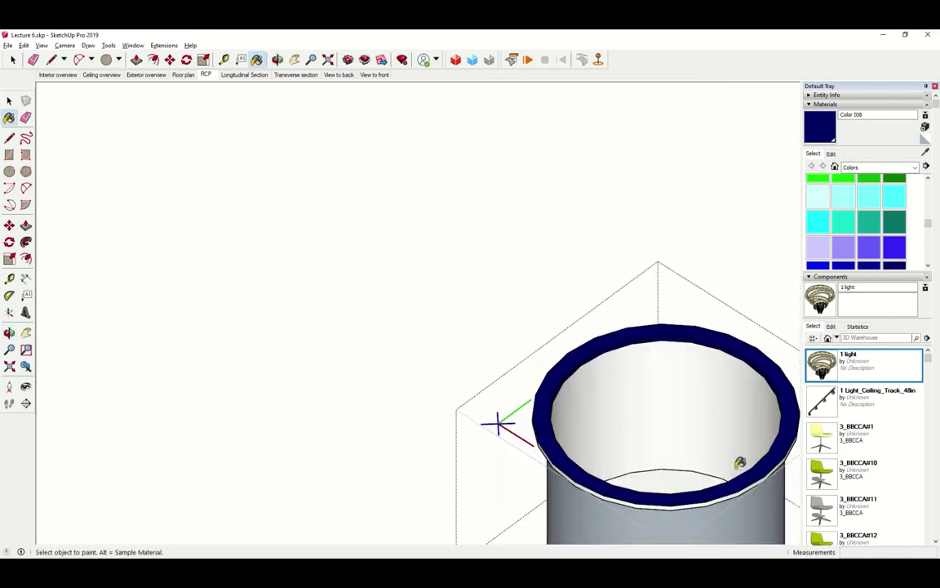
mouse_move(750, 485)
middle_down()
mouse_move(736, 405)
mouse_move(683, 374)
mouse_move(671, 415)
mouse_move(600, 341)
mouse_move(668, 397)
mouse_move(679, 395)
middle_up()
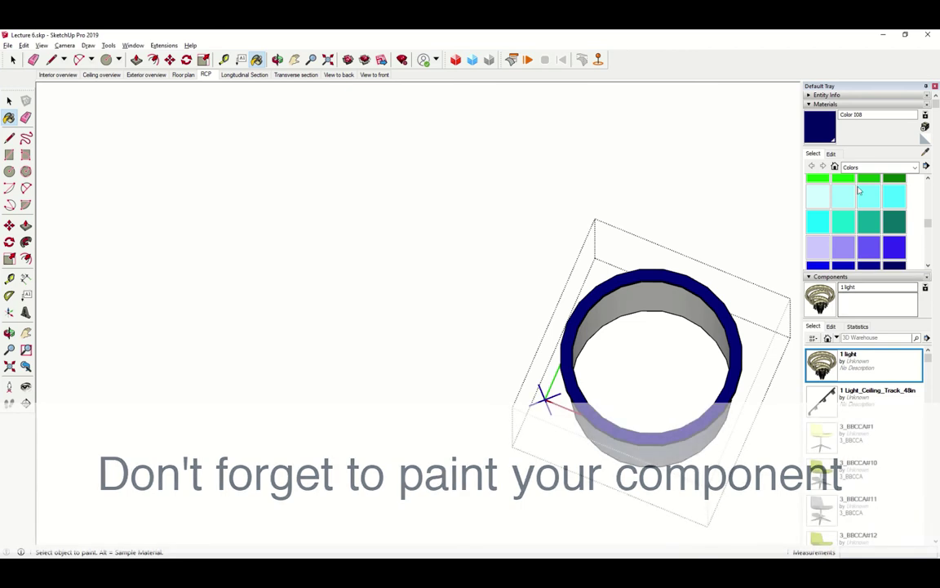
Paint the inside of the can white, then zoom out to the ceiling's left wall
mouse_move(928, 226)
mouse_down()
mouse_move(928, 186)
mouse_move(930, 260)
mouse_move(928, 245)
mouse_up()
click(818, 227)
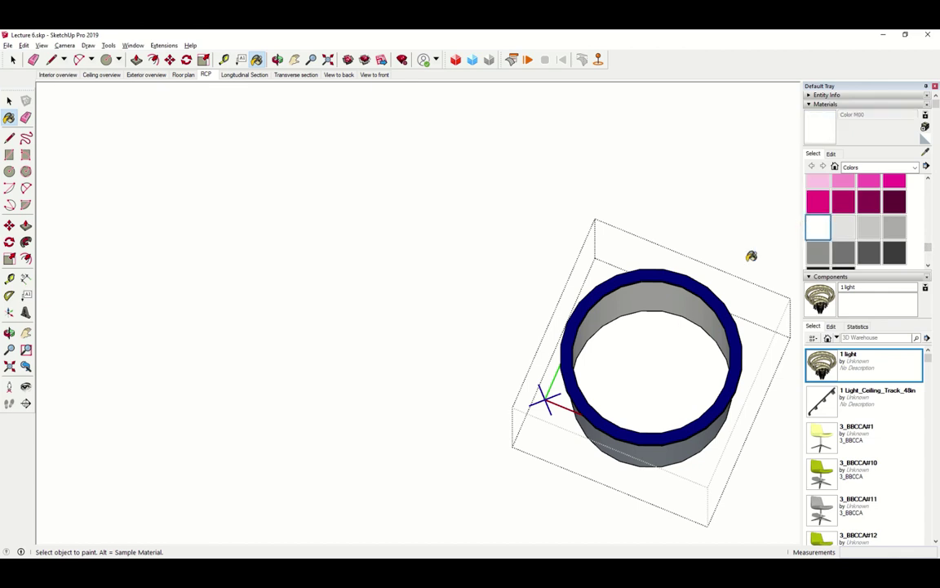
click(688, 328)
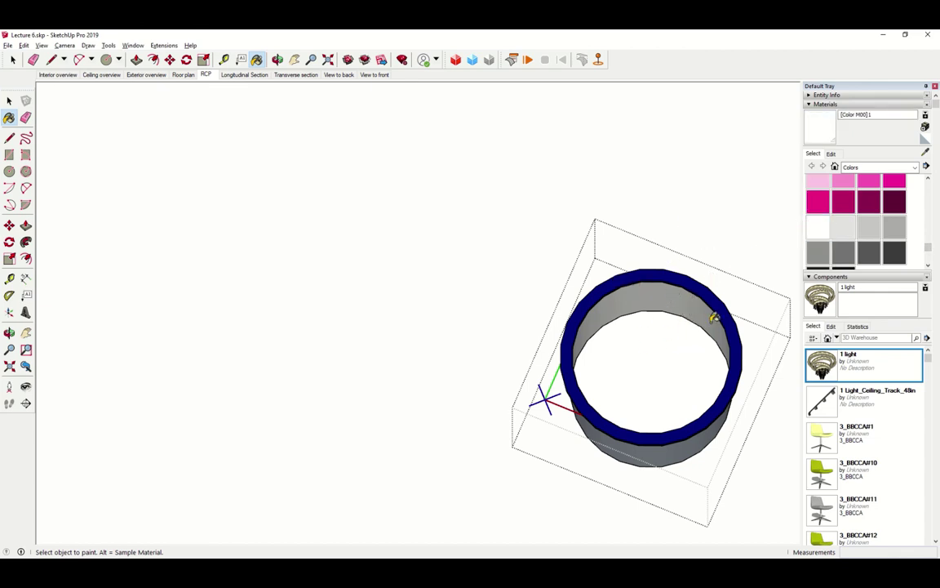
mouse_move(692, 340)
middle_down()
mouse_move(657, 394)
mouse_move(639, 304)
mouse_move(654, 245)
mouse_move(624, 279)
middle_up()
key(space)
scroll(506, 237, down, 10)
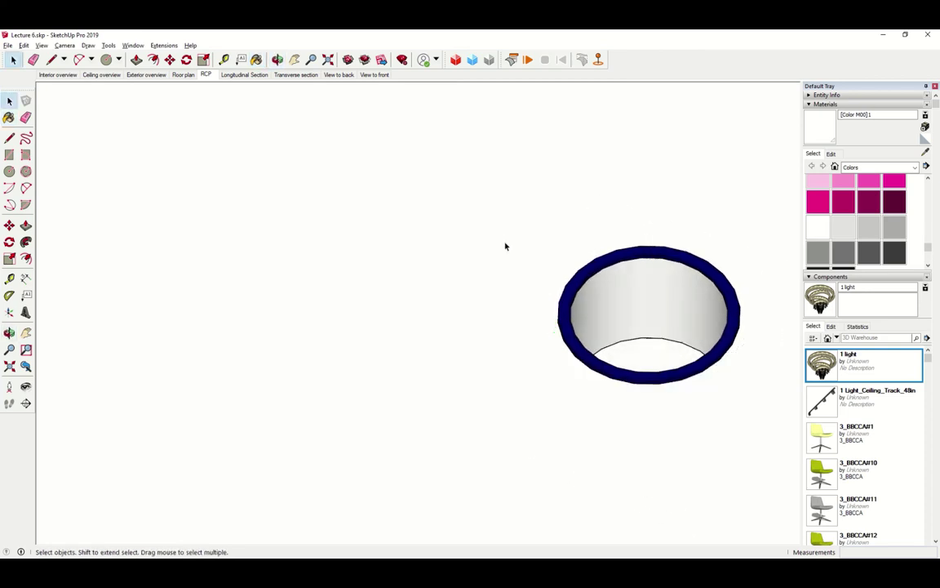
middle_drag(365, 324, 539, 501)
scroll(522, 481, down, 2)
middle_drag(511, 466, 559, 423)
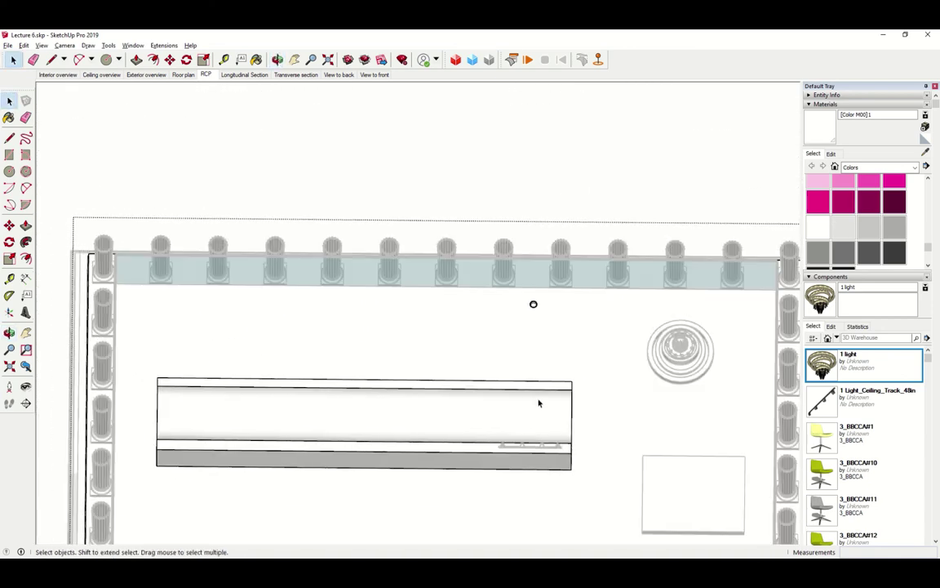
Copy the can light leftward and array it x7 for a row of eight evenly spaced cans
key(m)
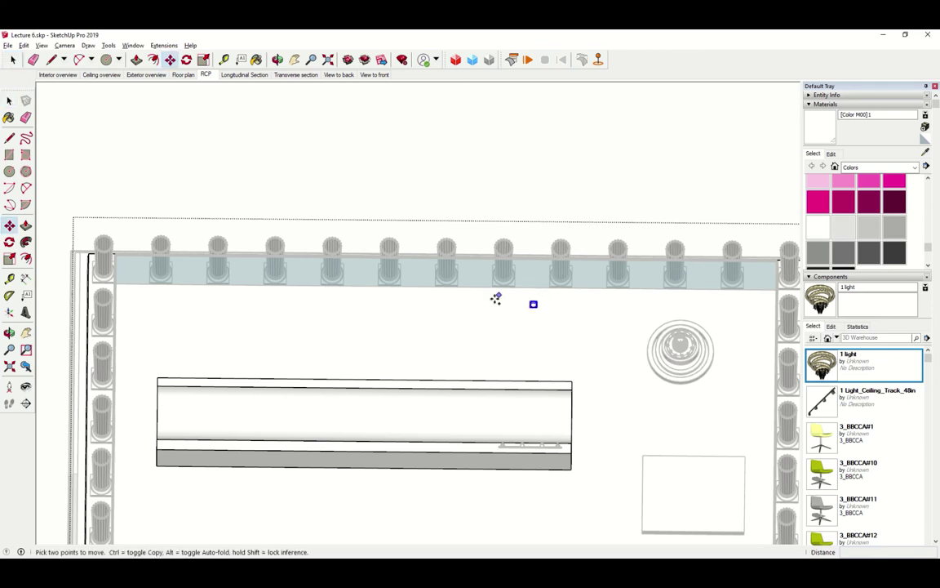
click(551, 343)
key(ctrl)
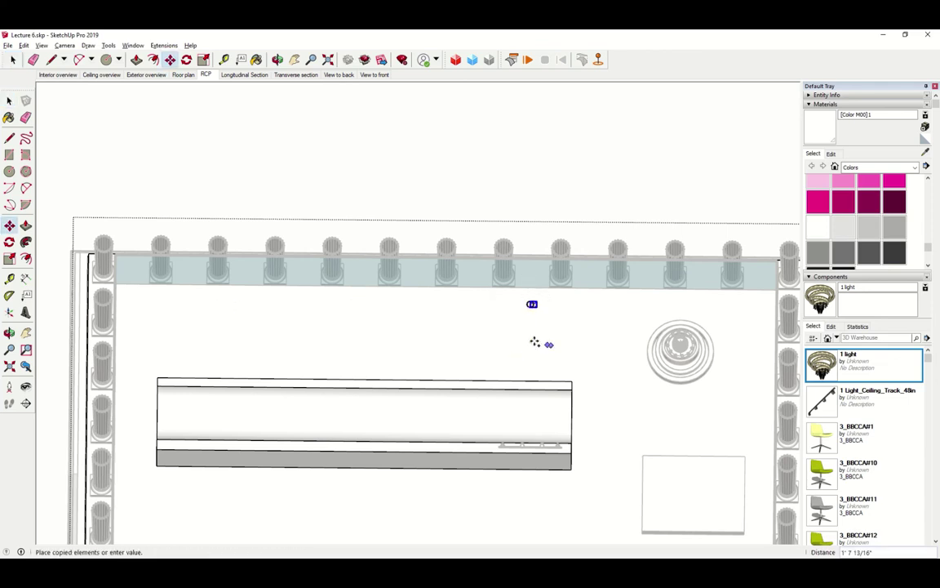
click(493, 342)
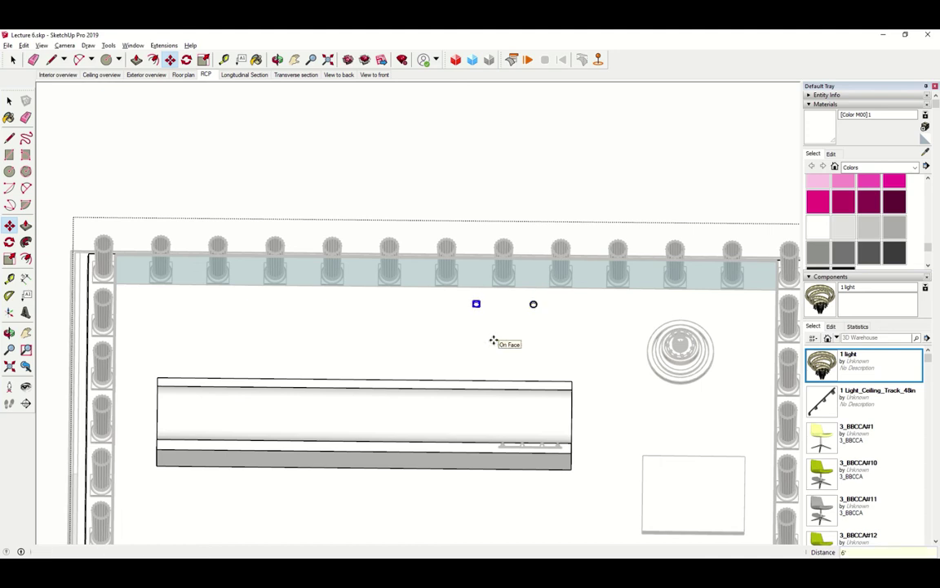
text(x10)
key(Return)
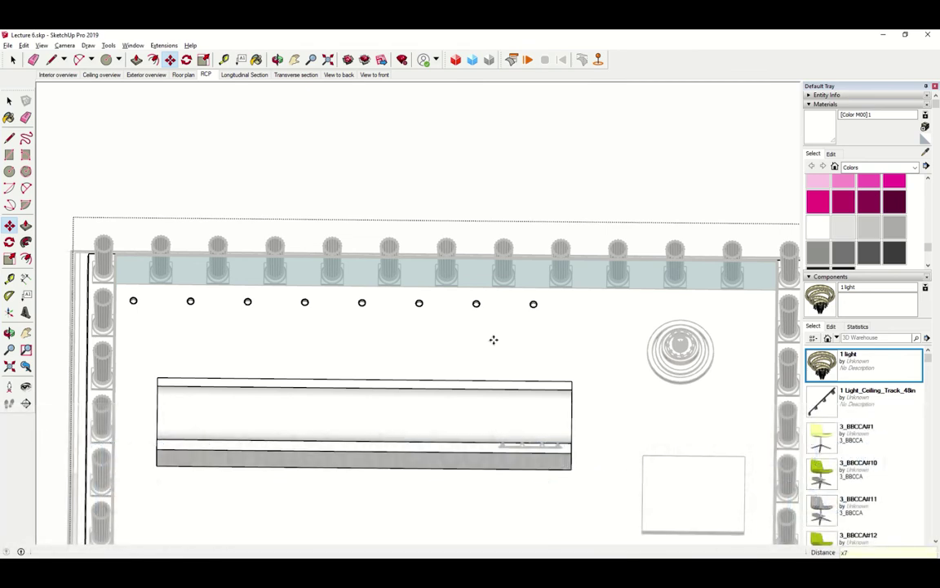
text(7)
key(Return)
middle_drag(506, 337, 504, 348)
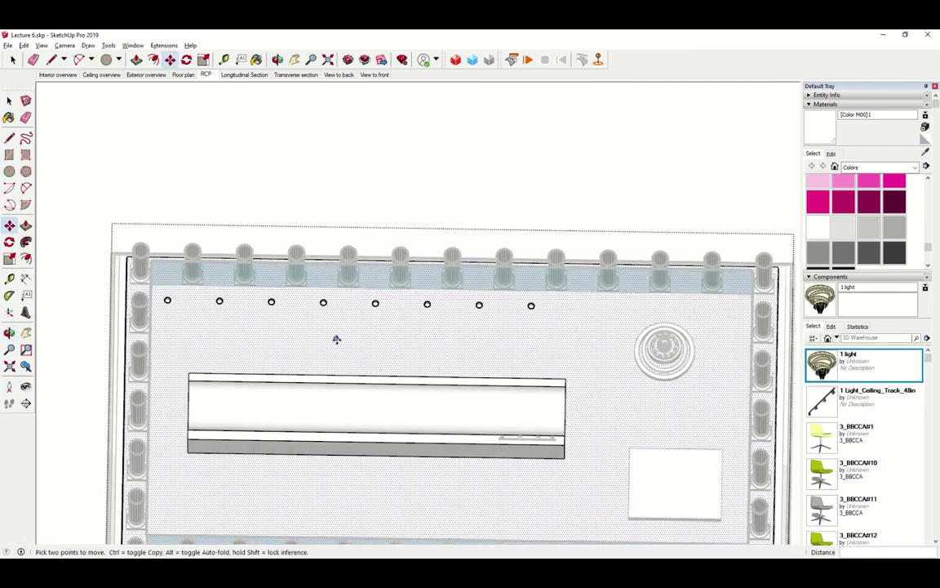
middle_drag(336, 341, 344, 380)
key(space)
middle_drag(187, 323, 114, 329)
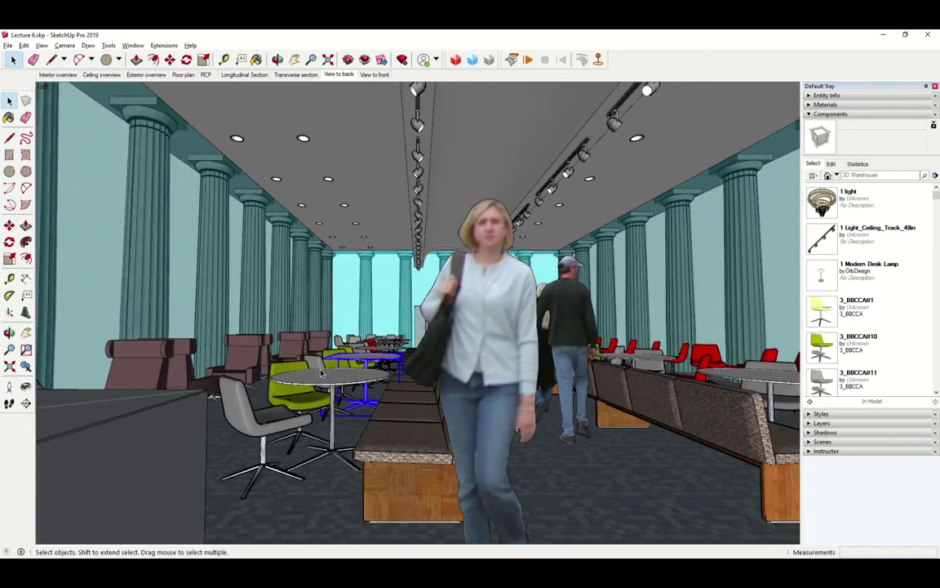
Orbit down the café aisle and select the large foreground table
middle_drag(322, 373, 378, 460)
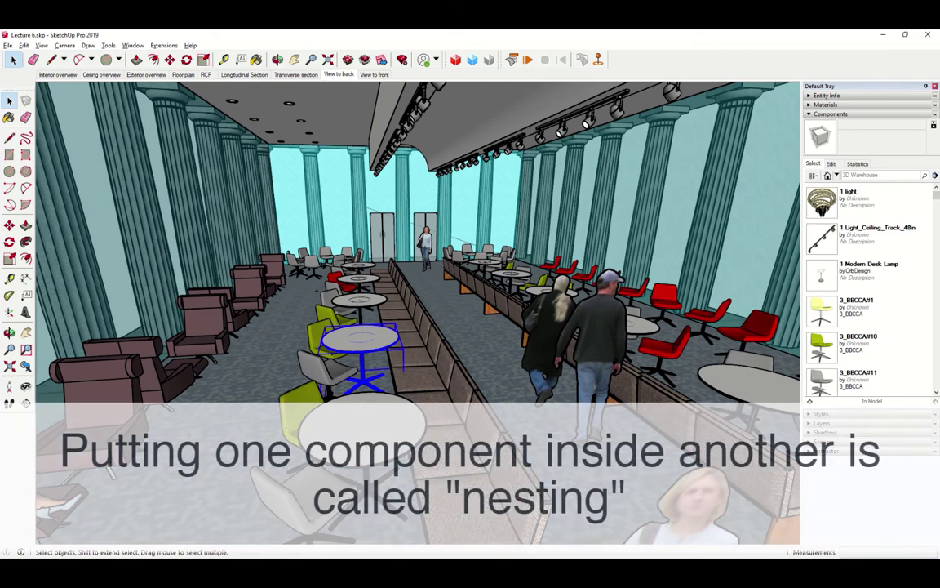
click(363, 421)
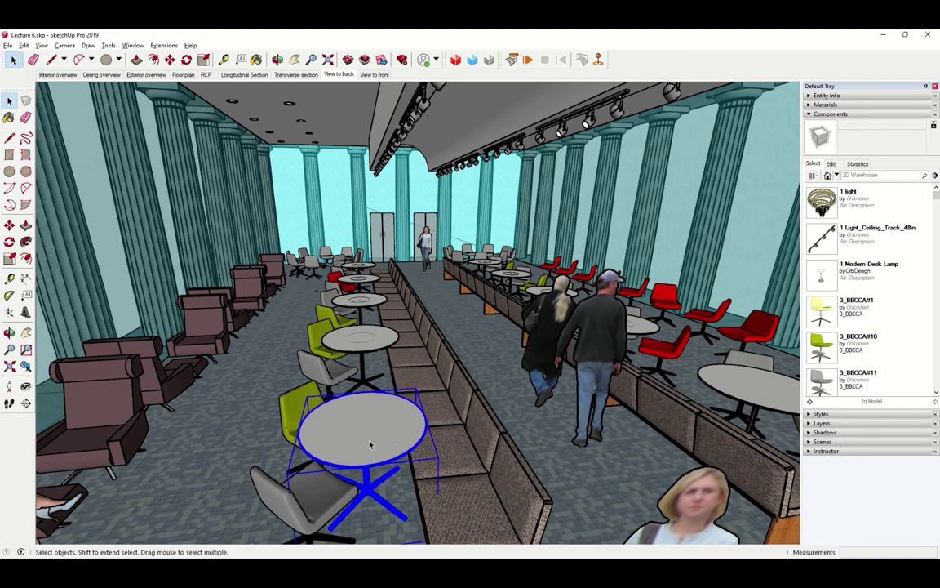
Inside the table component, place a Modern Desk Lamp and move it onto the tabletop
double_click(370, 444)
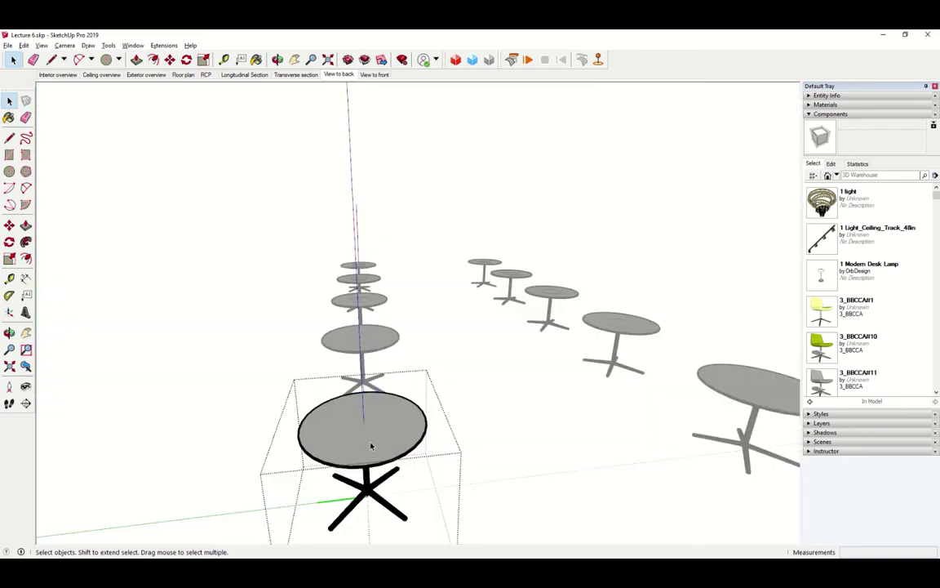
middle_drag(370, 443, 447, 432)
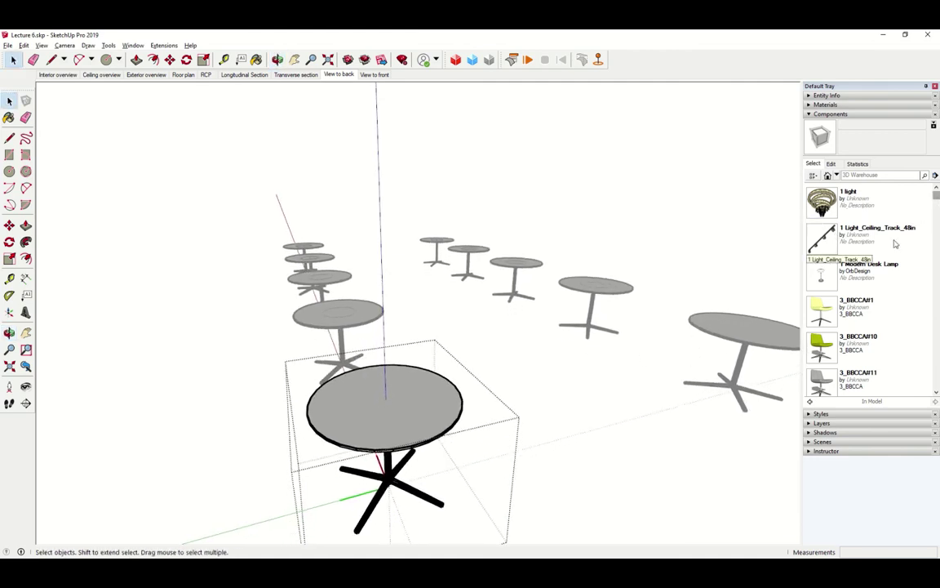
click(862, 266)
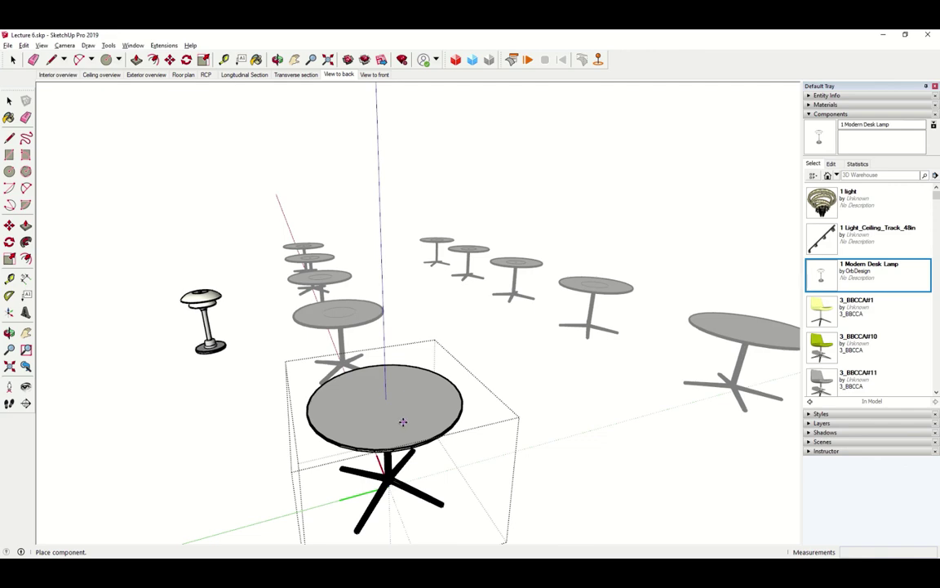
key(m)
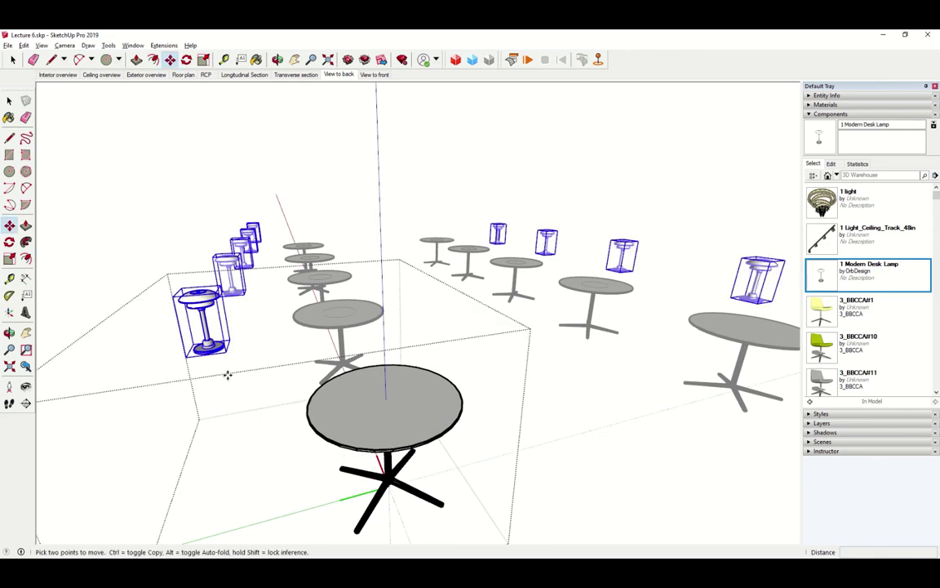
scroll(220, 367, up, 2)
mouse_move(221, 367)
middle_down()
mouse_move(243, 373)
mouse_move(232, 367)
middle_up()
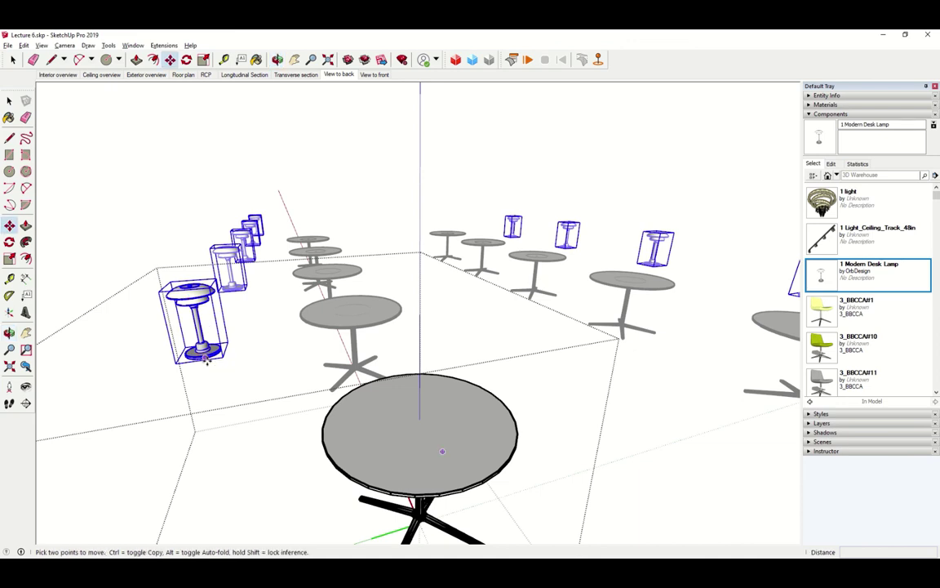
click(207, 359)
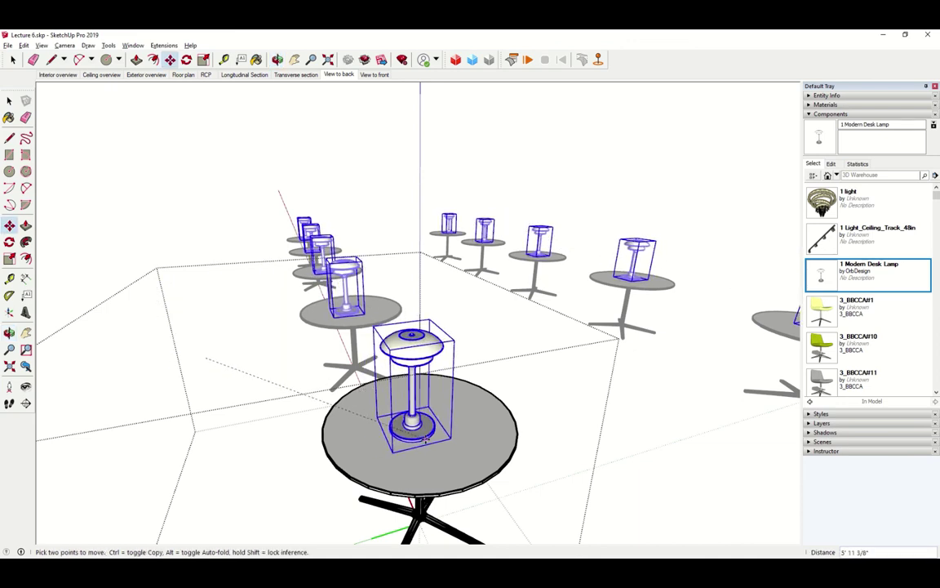
click(435, 439)
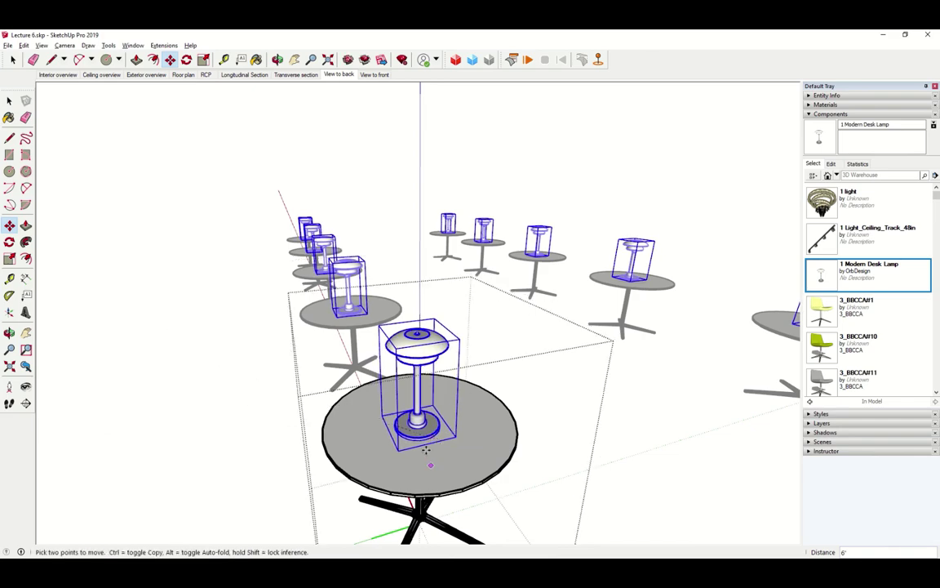
middle_drag(434, 438, 316, 423)
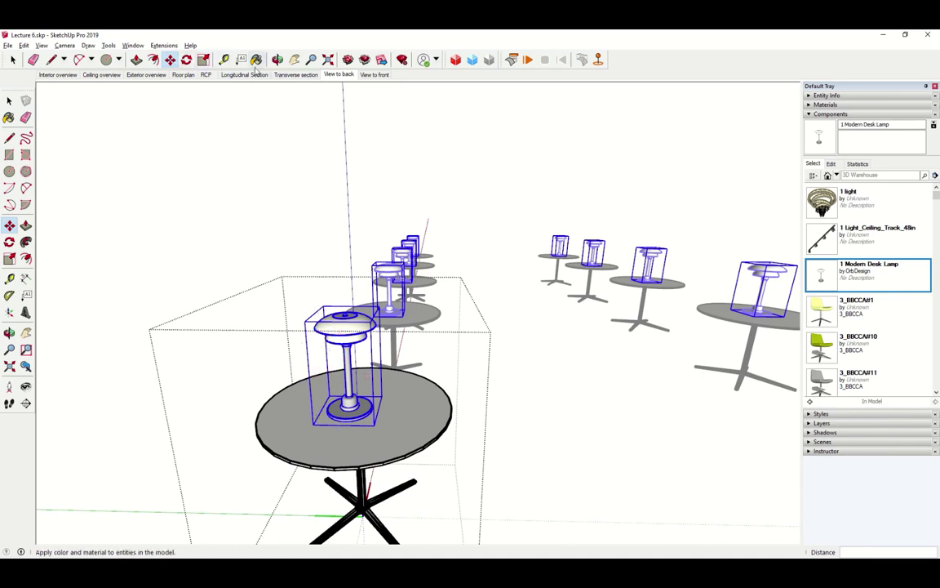
Scale the desk lamp down to about two-thirds size
click(203, 59)
drag(323, 308, 338, 344)
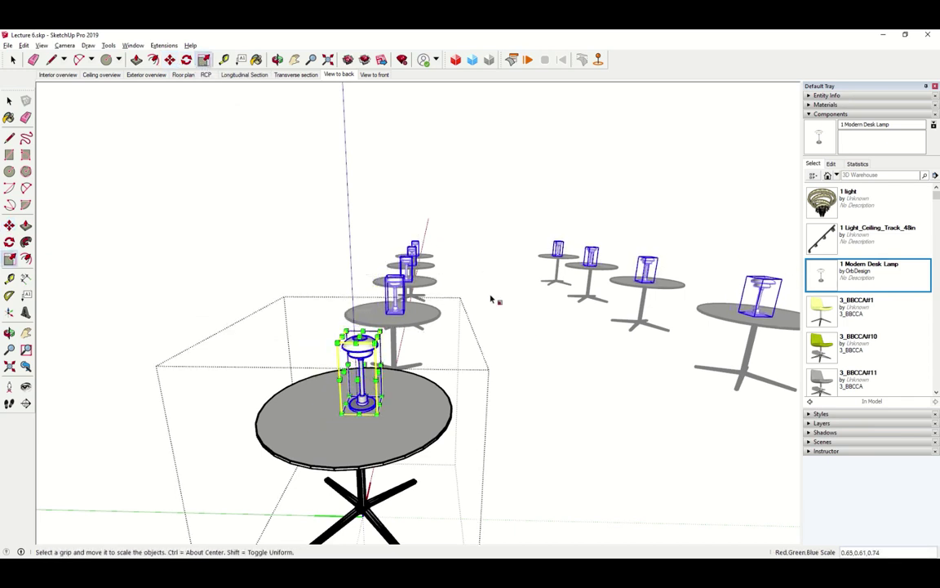
key(space)
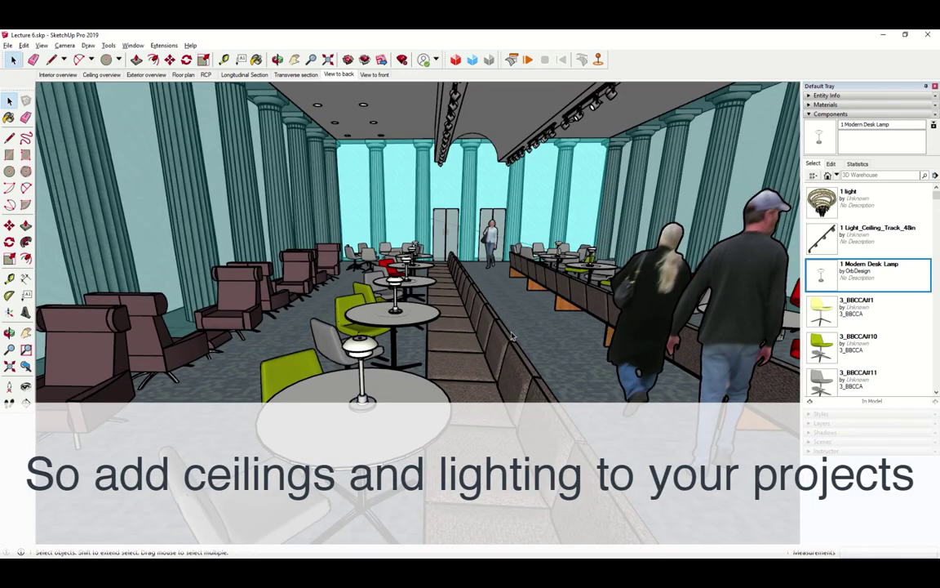
From the View to back scene, push/pull the angled beam's end face out 1' 7/16"
click(338, 74)
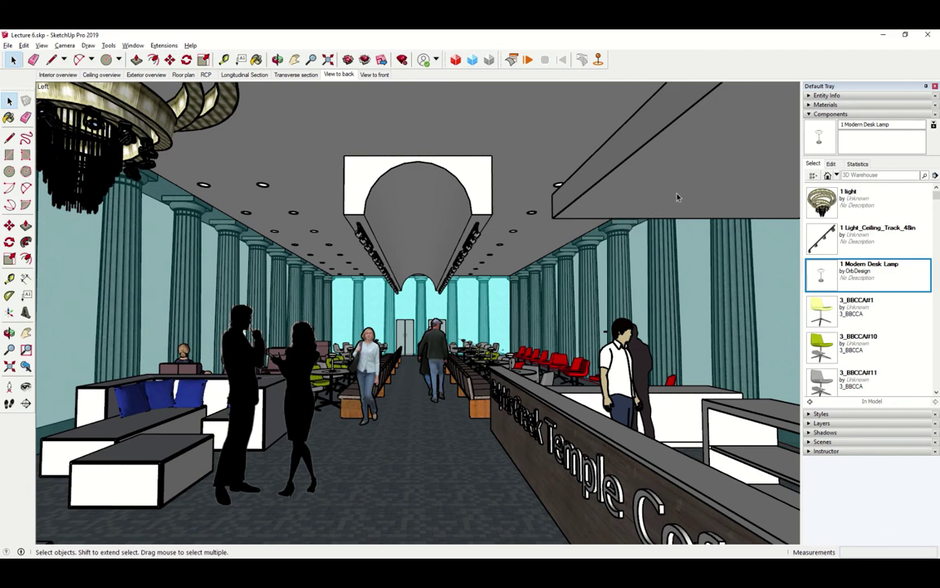
double_click(615, 175)
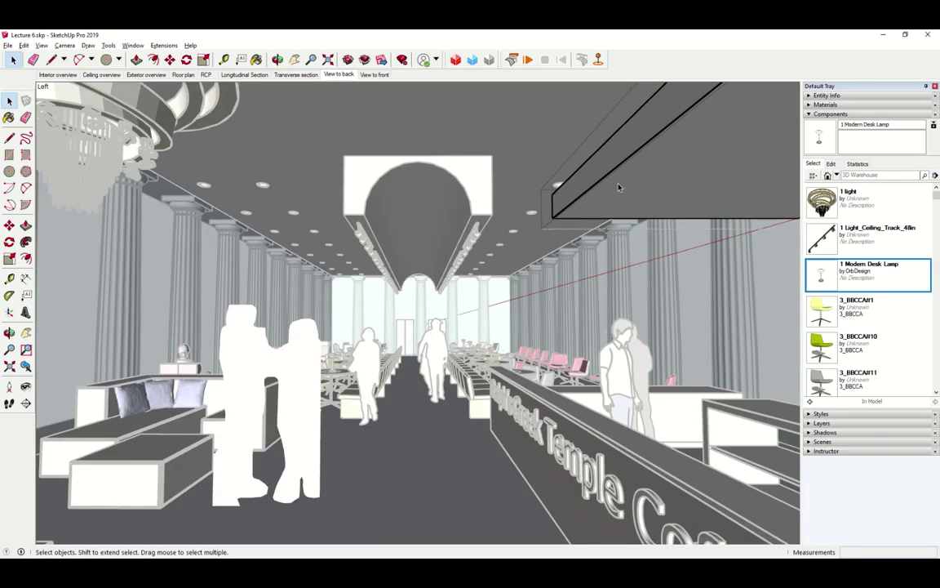
key(p)
click(563, 145)
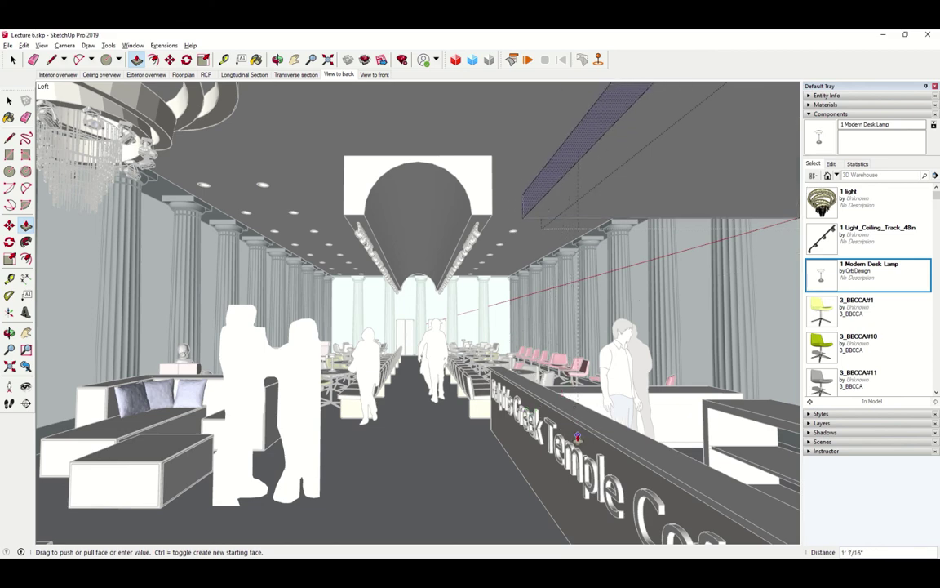
click(578, 438)
key(space)
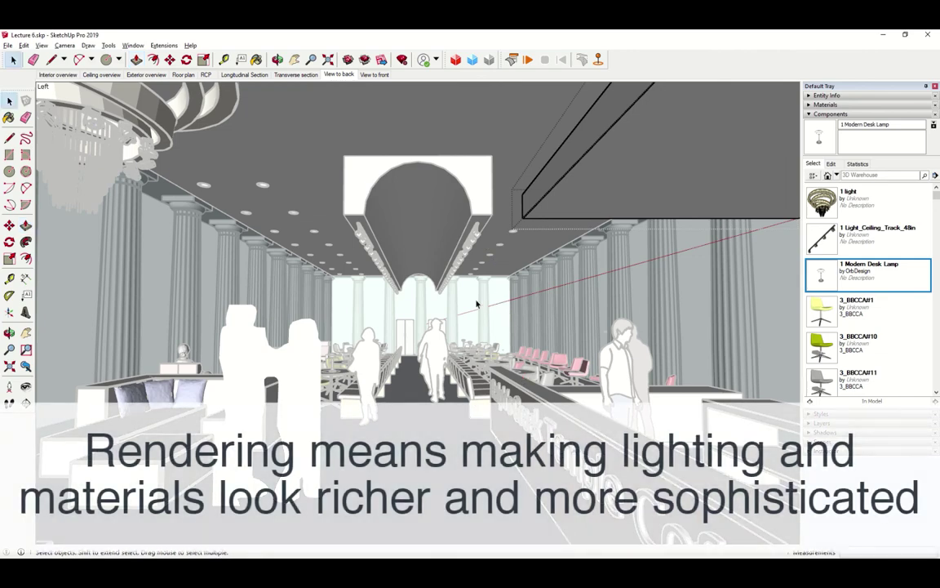